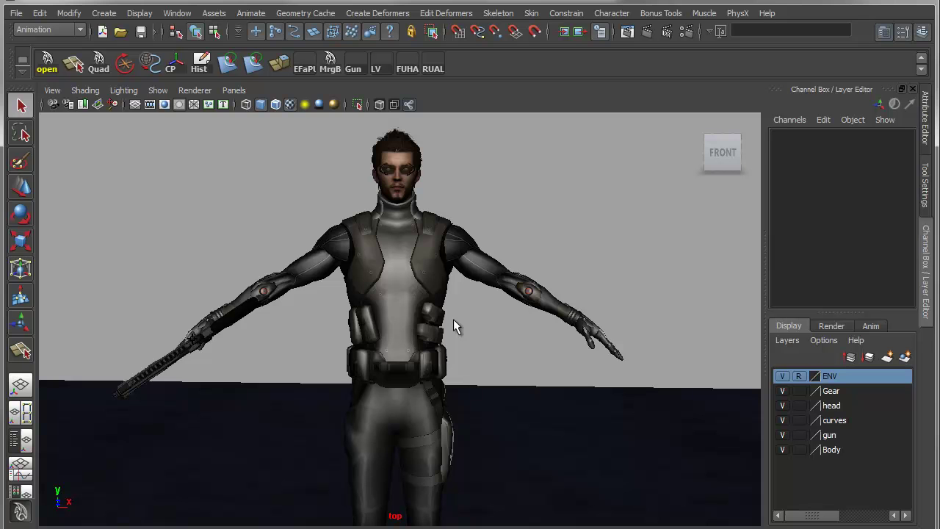
- Switch the viewport renderer to Viewport 2.0 and display the character with all scene lights
right_click_drag(418, 282, 491, 356, "alt")
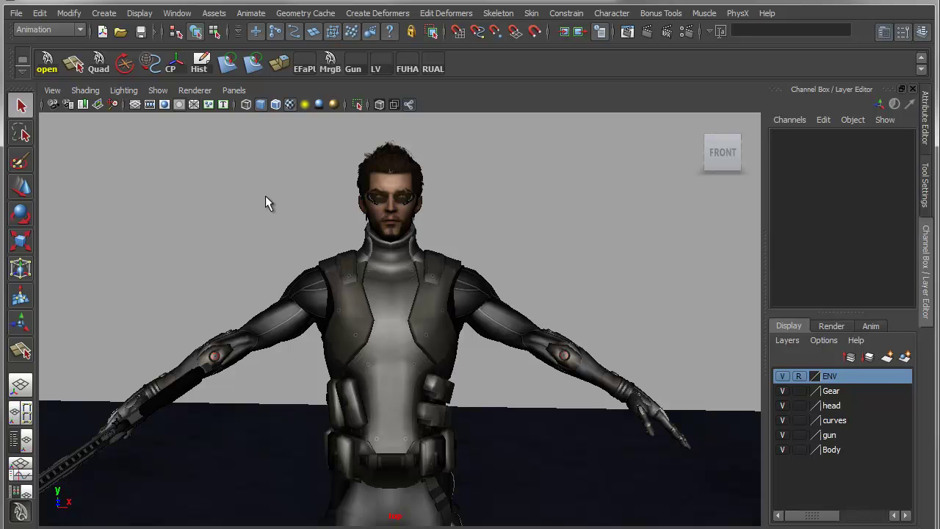
left_click(194, 91)
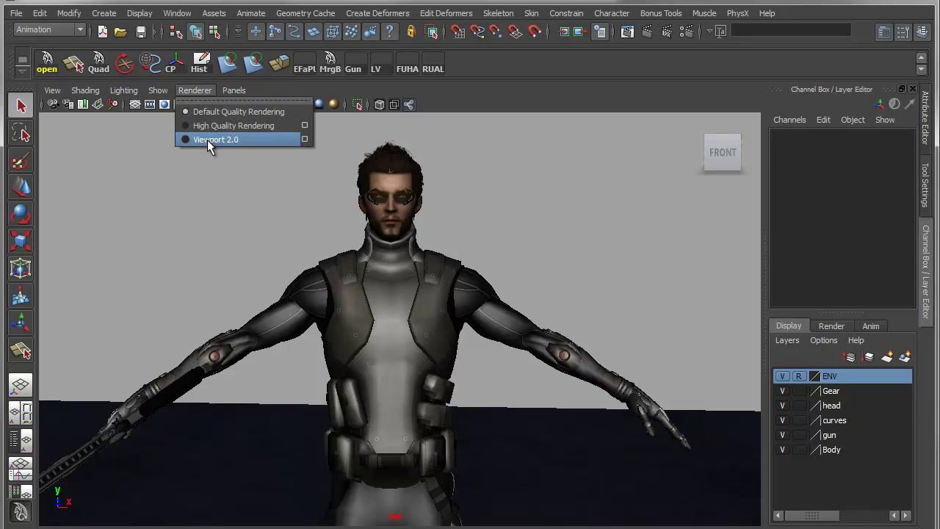
left_click(207, 140)
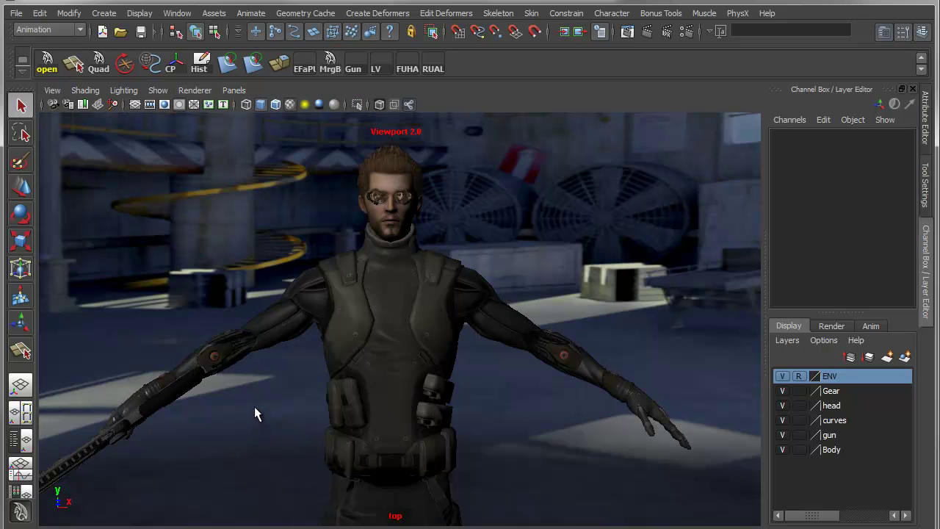
key("7")
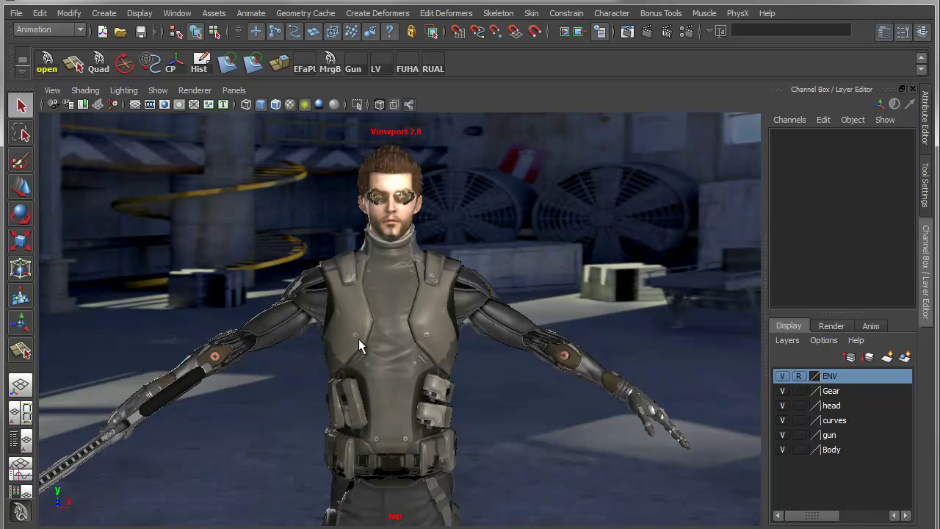
- Cut a new edge line across the front of the body mesh with the Split Polygon Tool, from one shoulder pad's lower corner to the other's
right_click_drag(328, 279, 403, 307, "alt")
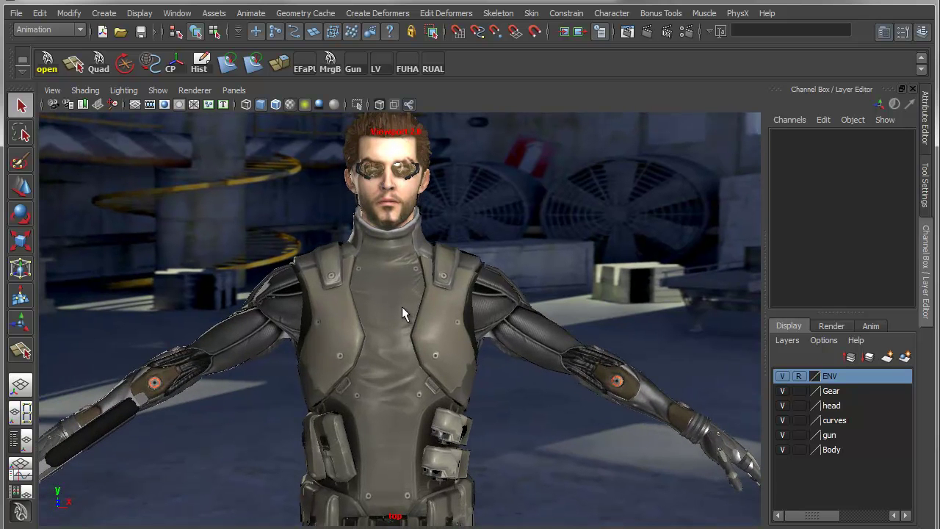
left_click(399, 306)
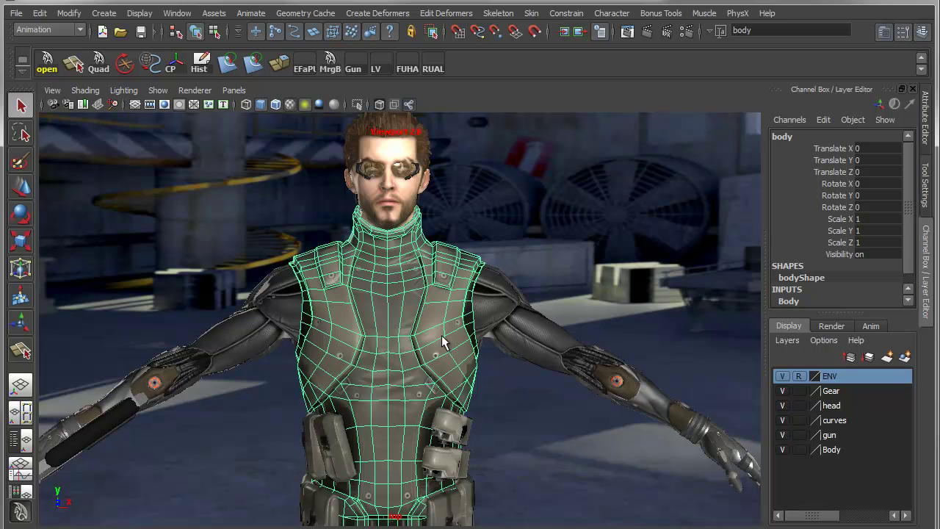
right_click_drag(252, 331, 513, 364, "alt")
middle_click_drag(304, 315, 305, 355, "alt")
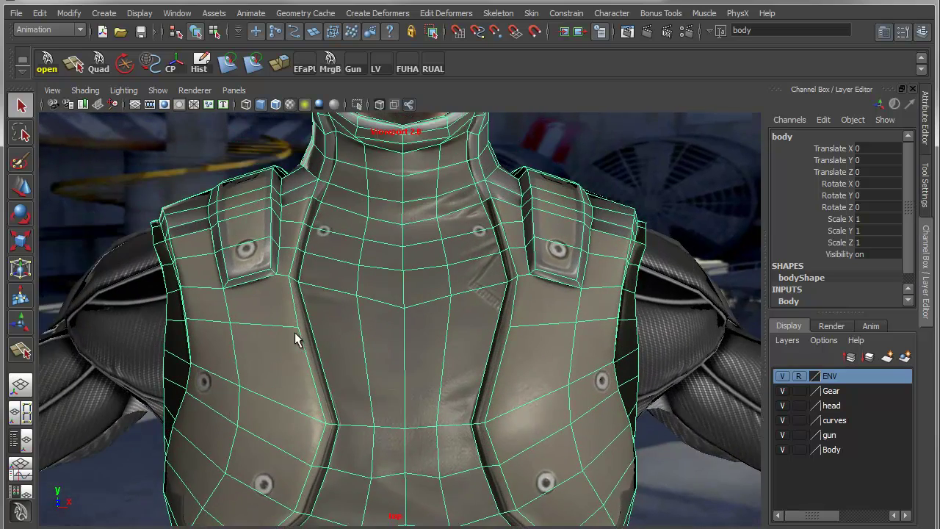
right_click_drag(295, 333, 326, 340, "alt")
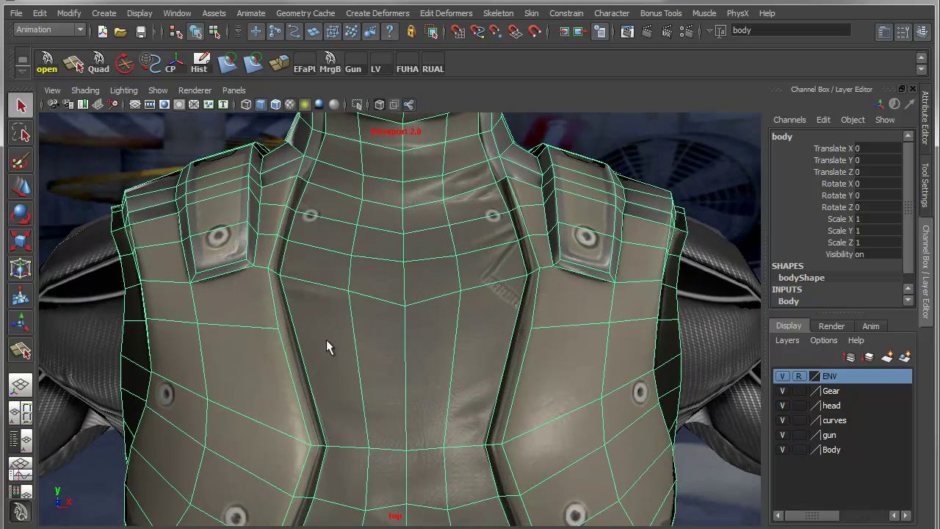
right_click_drag(340, 320, 253, 318, "shift")
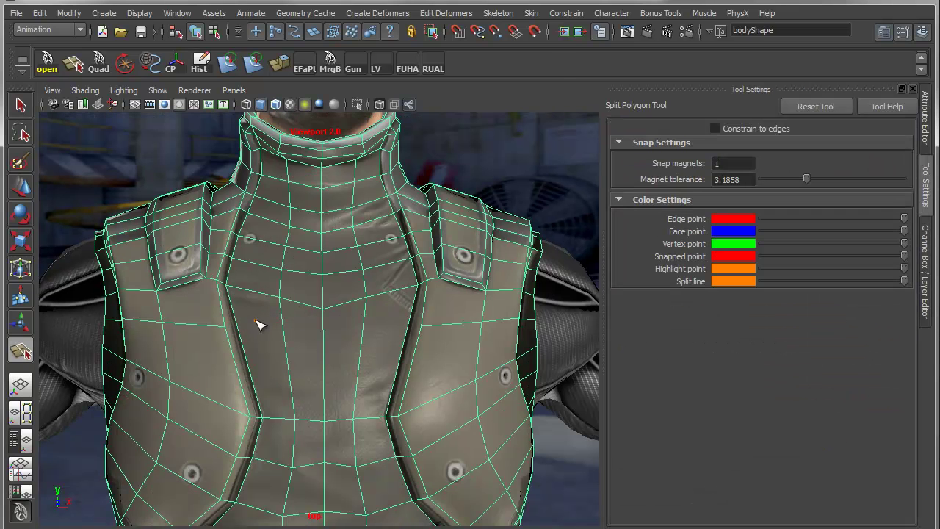
mouse_move(177, 335)
right_mouse_down("alt")
mouse_move(233, 353)
mouse_move(174, 330)
right_mouse_up("alt")
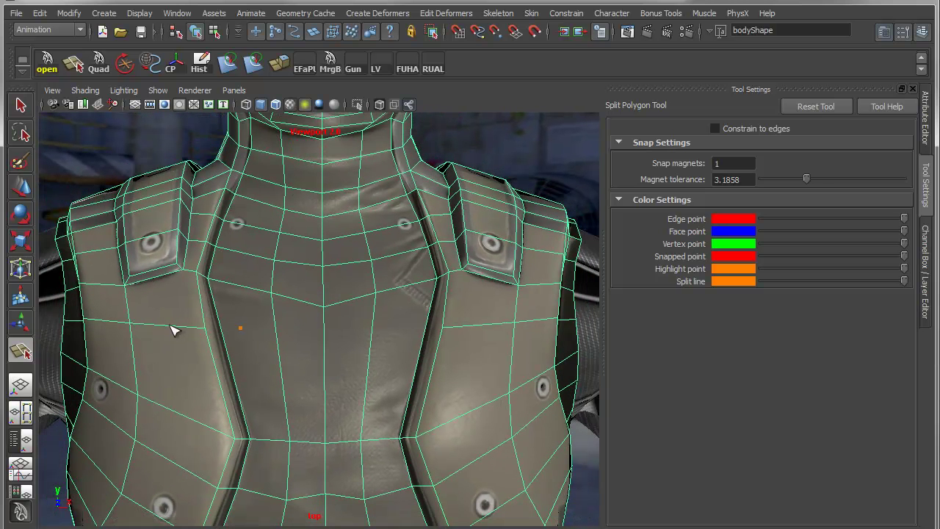
key("v")
left_click(185, 270)
left_click_drag(187, 323, 209, 339)
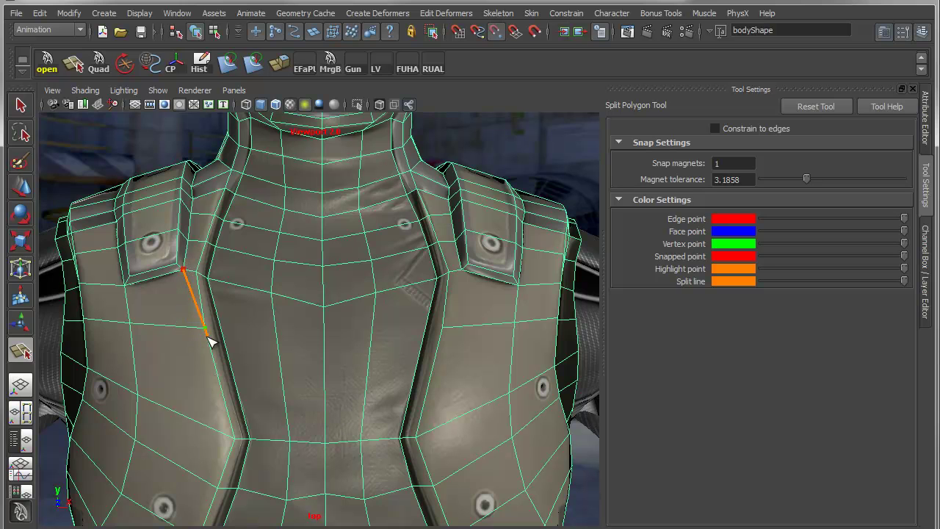
left_click(236, 368)
left_click_drag(319, 386, 293, 369)
mouse_move(366, 371)
left_mouse_down()
mouse_move(373, 365)
mouse_move(367, 371)
left_mouse_up()
mouse_move(435, 357)
left_mouse_down()
mouse_move(431, 340)
mouse_move(428, 360)
left_mouse_up()
left_click(443, 329)
left_click(460, 271)
left_click(479, 274)
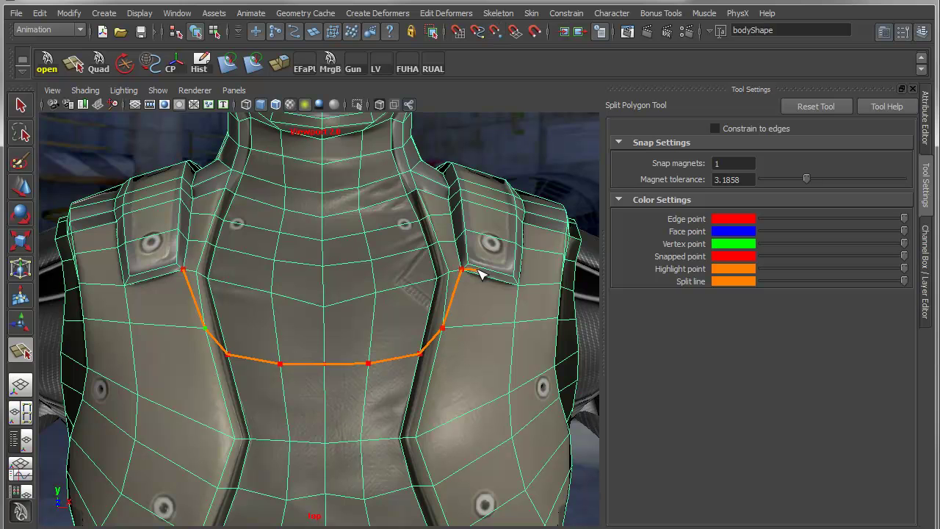
key("q")
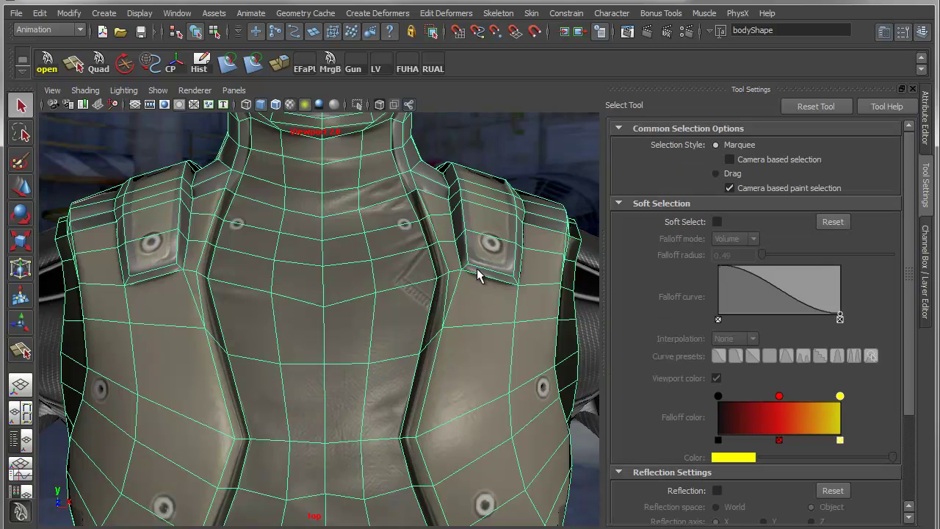
- Cut a closed eight-sided edge loop with the Split Polygon Tool around the ribbed recess on the body mesh's upper back
right_click_drag(447, 349, 214, 340, "alt")
left_click_drag(215, 340, 551, 340, "alt")
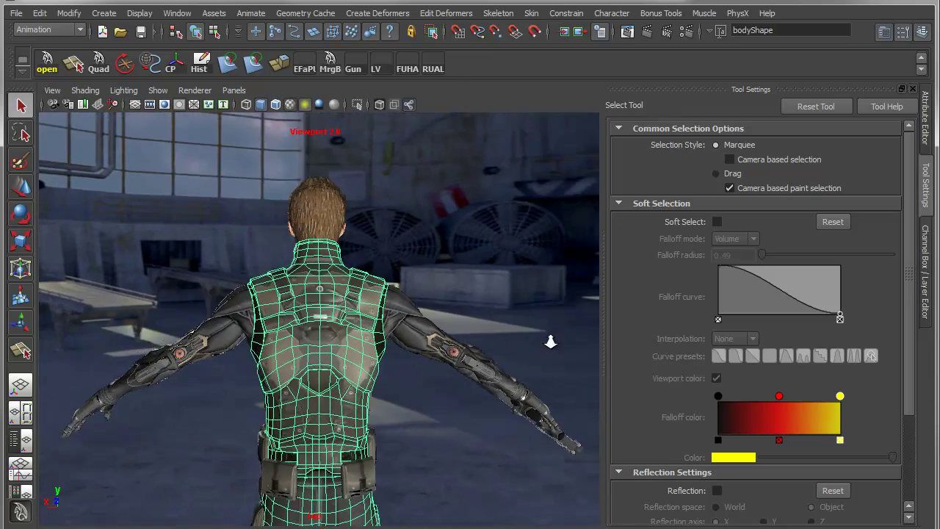
right_click_drag(342, 395, 537, 453, "alt")
left_click_drag(536, 452, 529, 455, "alt")
middle_click_drag(441, 466, 449, 416, "alt")
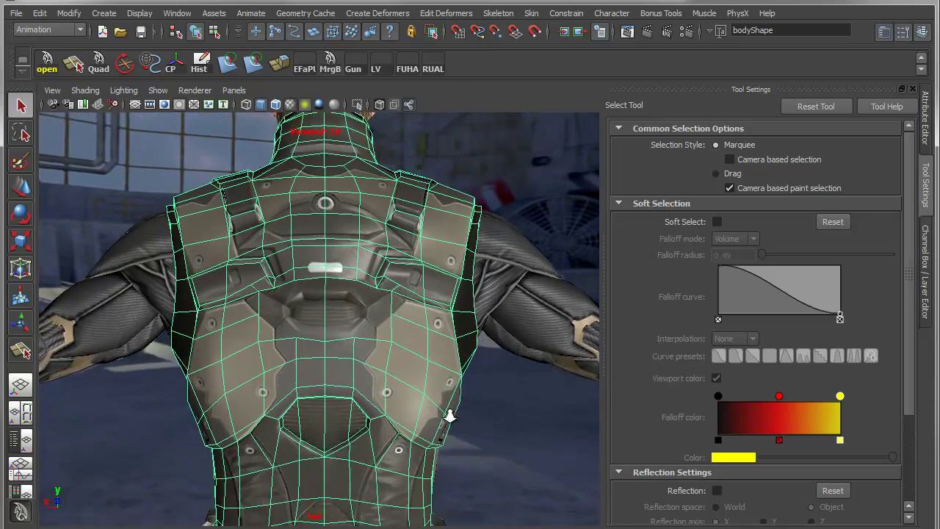
right_click_drag(364, 404, 422, 428, "alt")
left_click_drag(383, 409, 370, 404, "alt")
right_click_drag(370, 410, 458, 374, "alt")
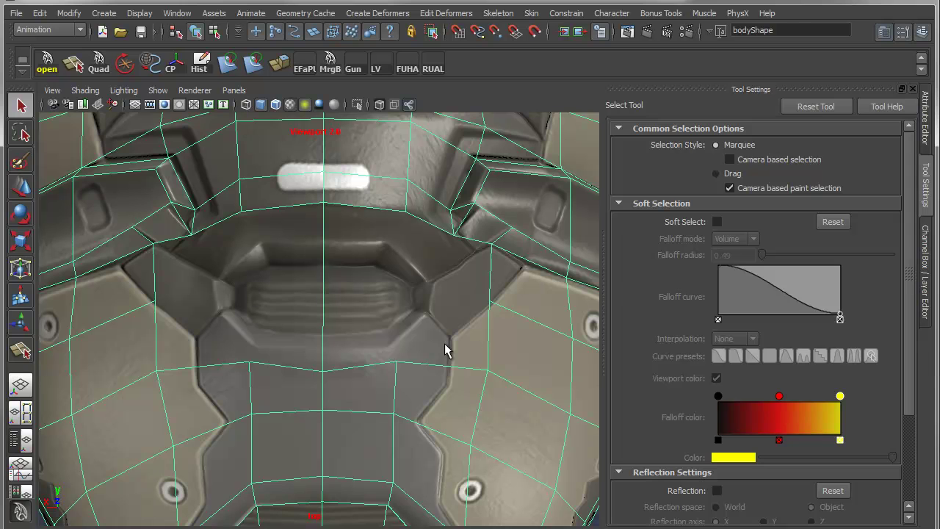
key("y")
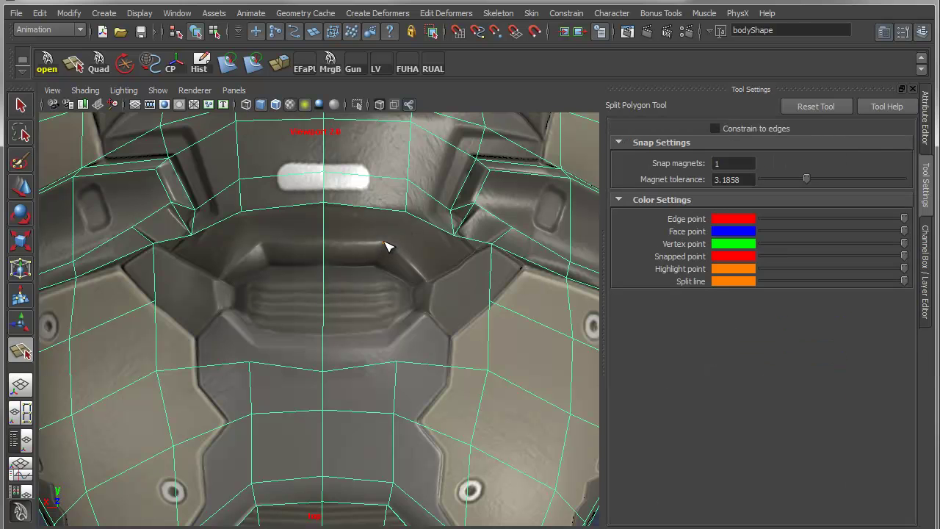
left_click(263, 244)
left_click(219, 276)
left_click(218, 313)
left_click(259, 347)
left_click(323, 346)
left_click(387, 346)
left_click(424, 317)
left_click(429, 282)
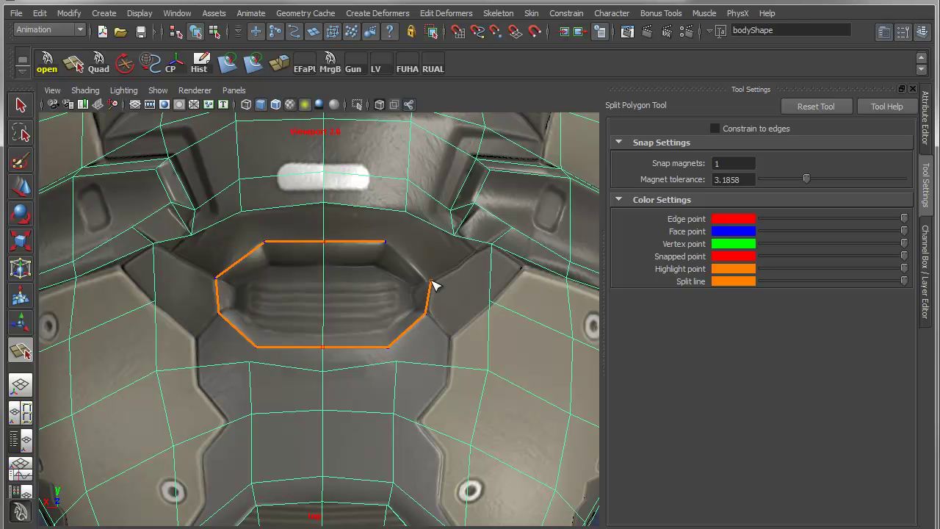
key("v")
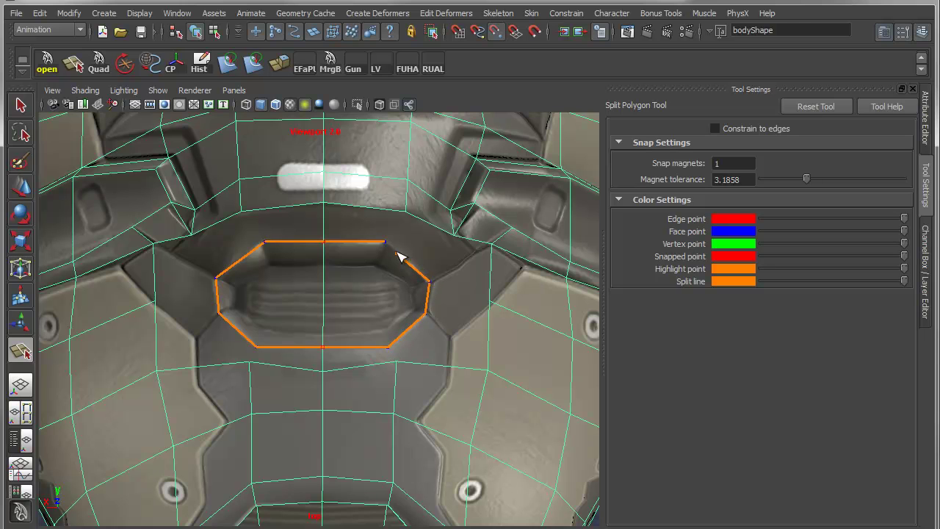
left_click(385, 241)
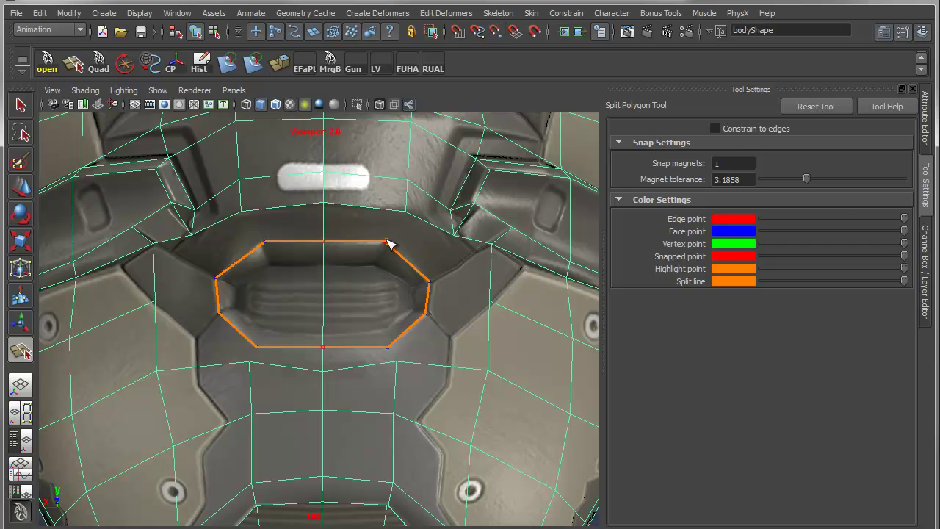
key("q")
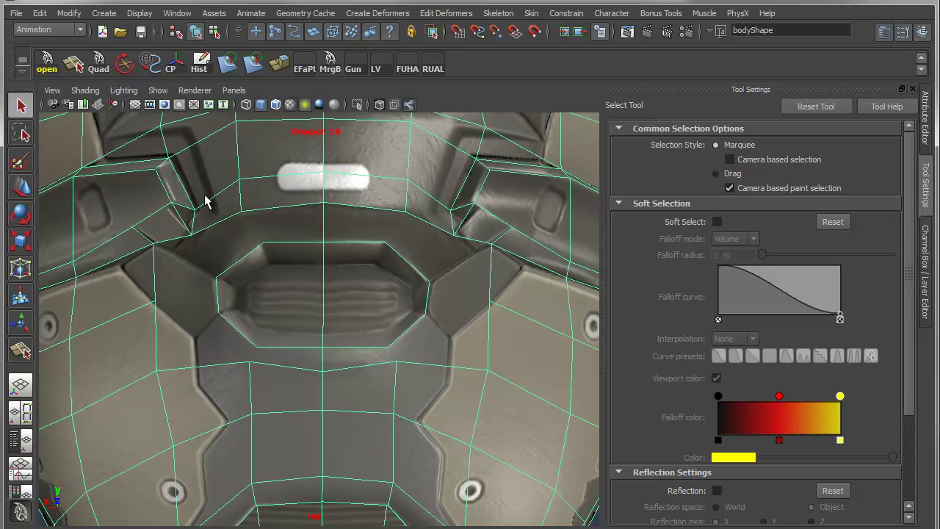
- Store the transform values of the selected Weapon as a shelf entry named GUN using Store Transform Values
right_click_drag(541, 383, 279, 358, "alt")
left_click_drag(440, 373, 115, 383, "alt")
right_click_drag(375, 401, 238, 414, "alt")
middle_click_drag(260, 413, 277, 346, "alt")
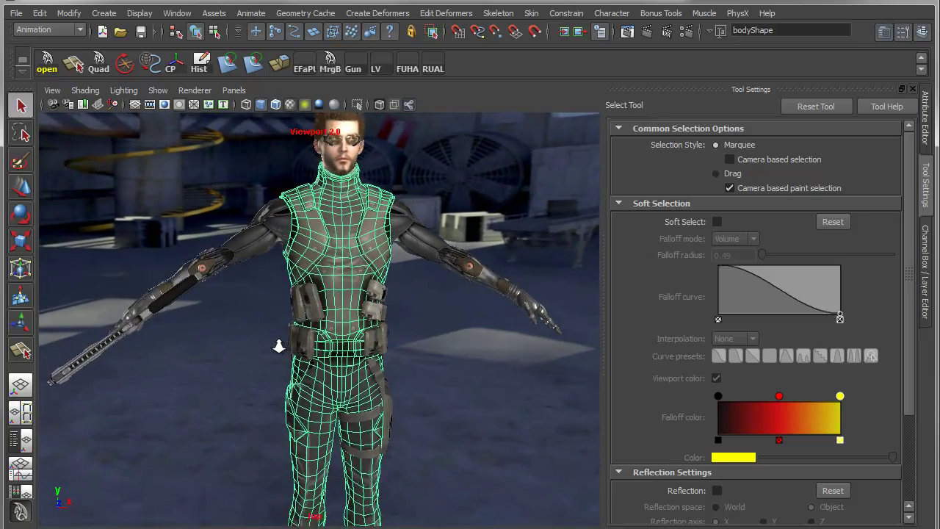
right_click_drag(277, 346, 255, 373, "alt")
left_click_drag(161, 294, 242, 380)
middle_click_drag(353, 393, 341, 416, "alt")
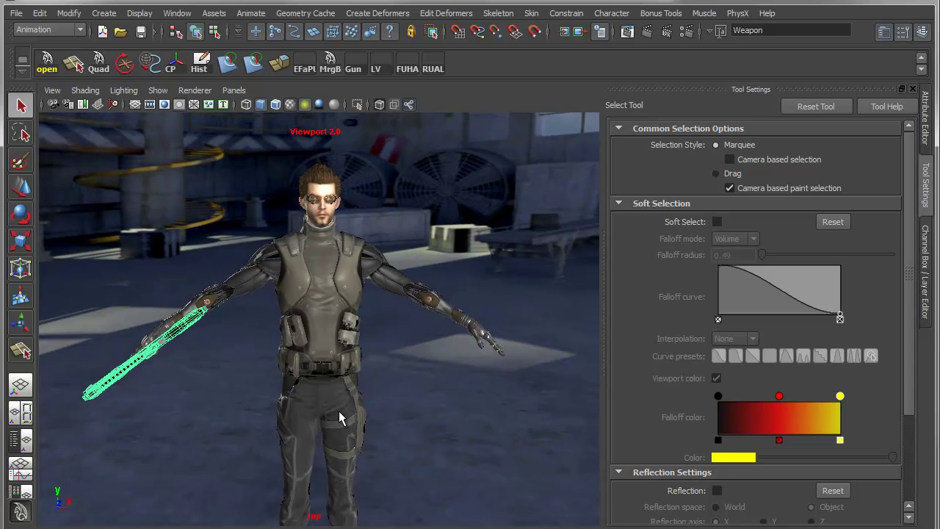
left_click(650, 15)
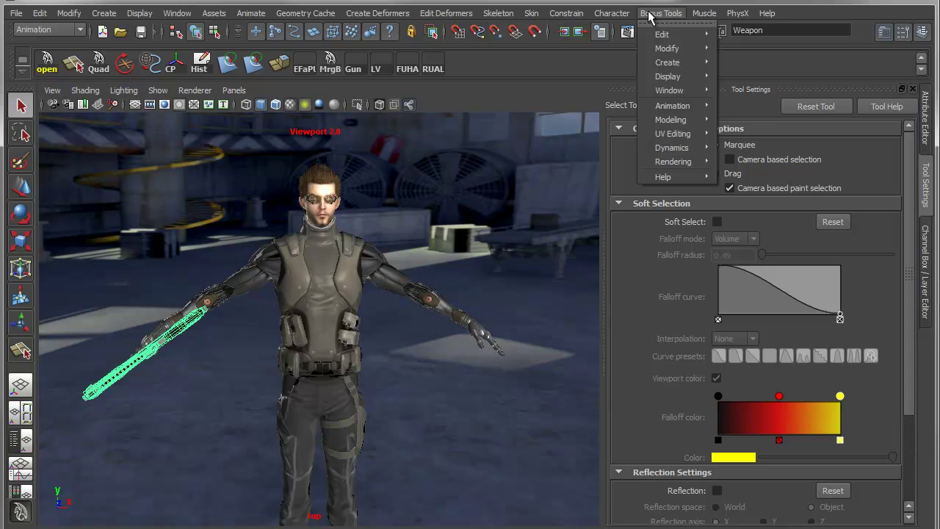
mouse_move(657, 36)
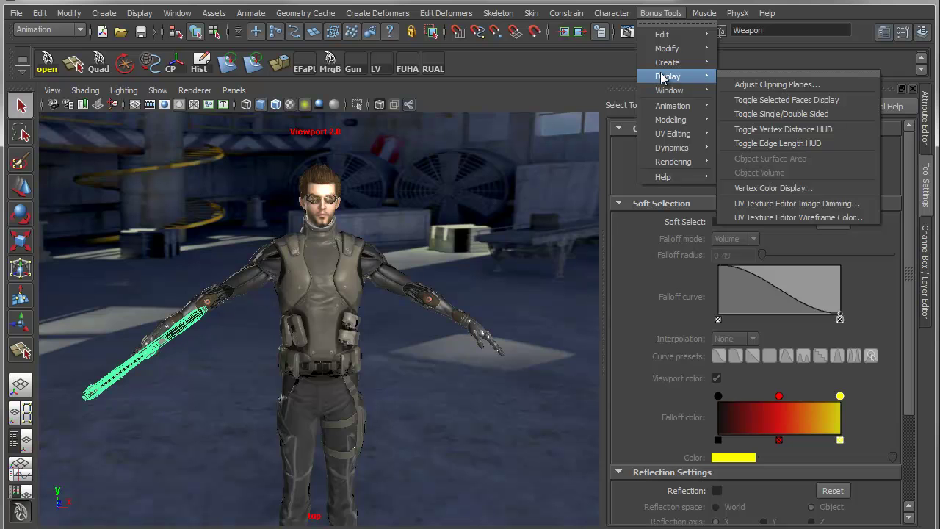
mouse_move(683, 109)
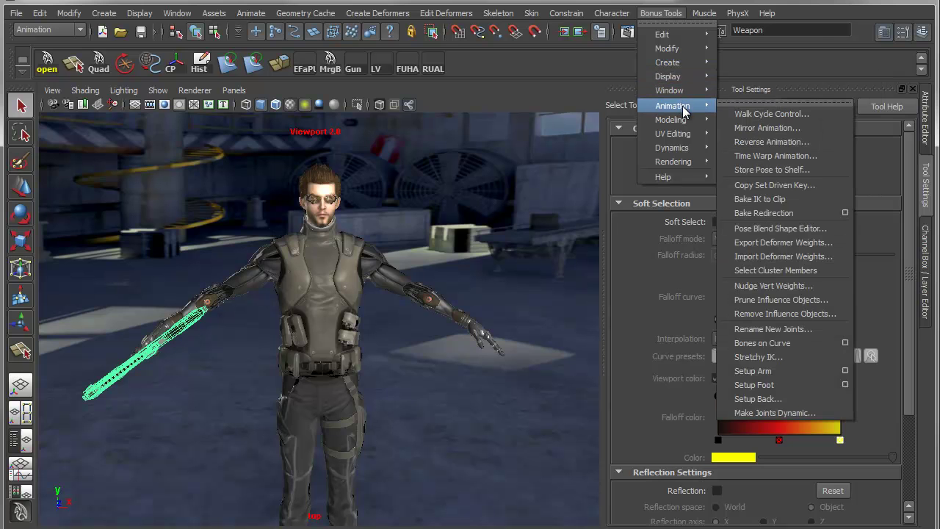
mouse_move(683, 134)
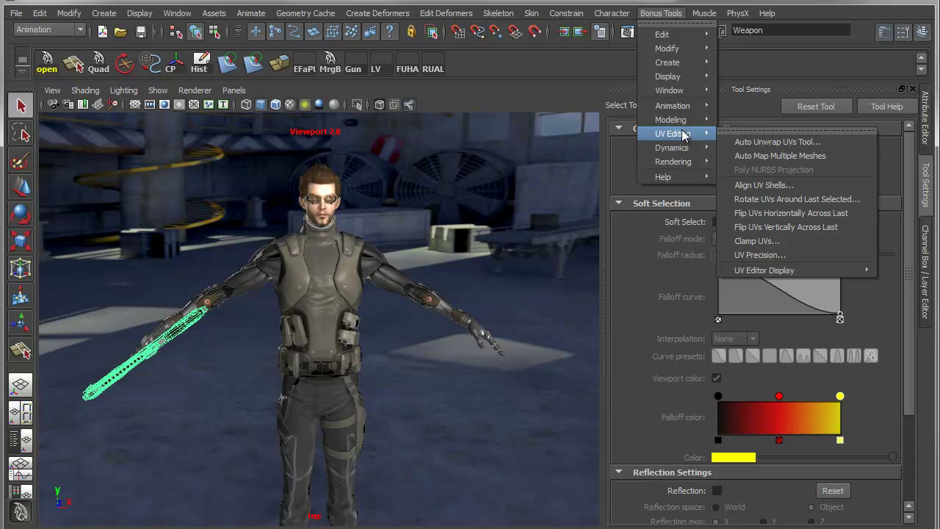
mouse_move(693, 54)
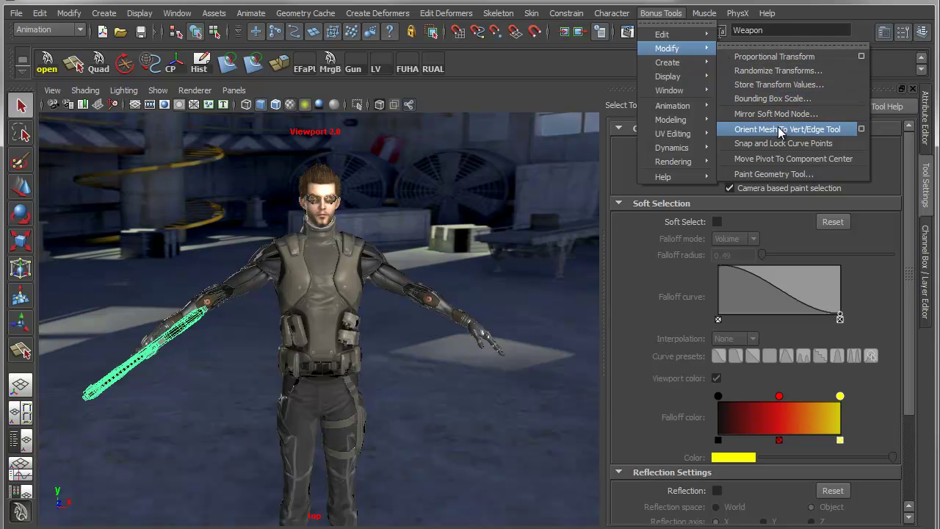
left_click(776, 85)
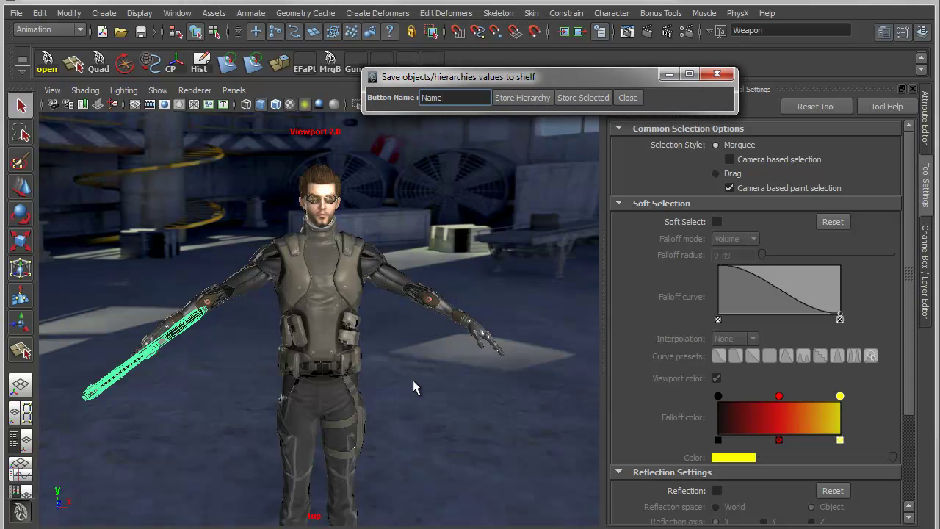
double_click(449, 97)
type("GUN")
left_click(570, 95)
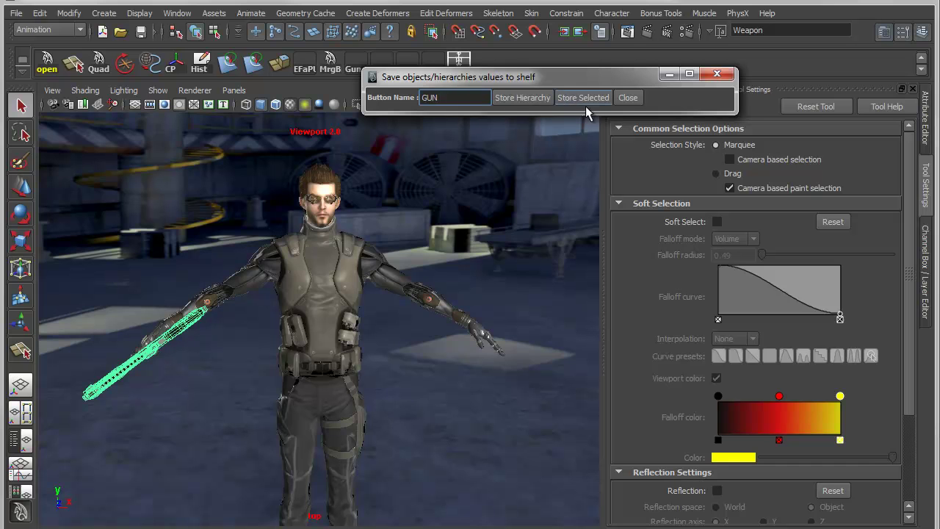
left_click(626, 98)
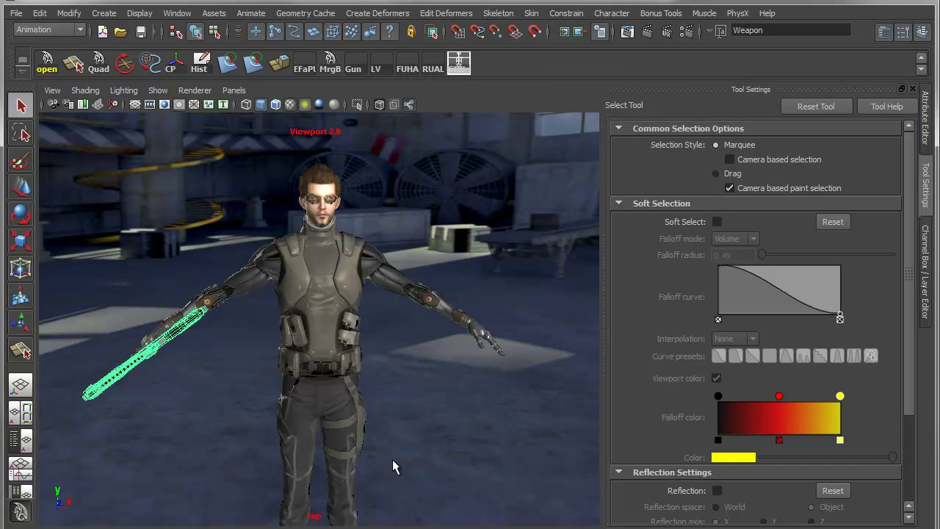
- Move the weapon to the character's opposite side, rotate it, and restore its stored GUN transform values
left_click_drag(298, 363, 325, 382, "alt")
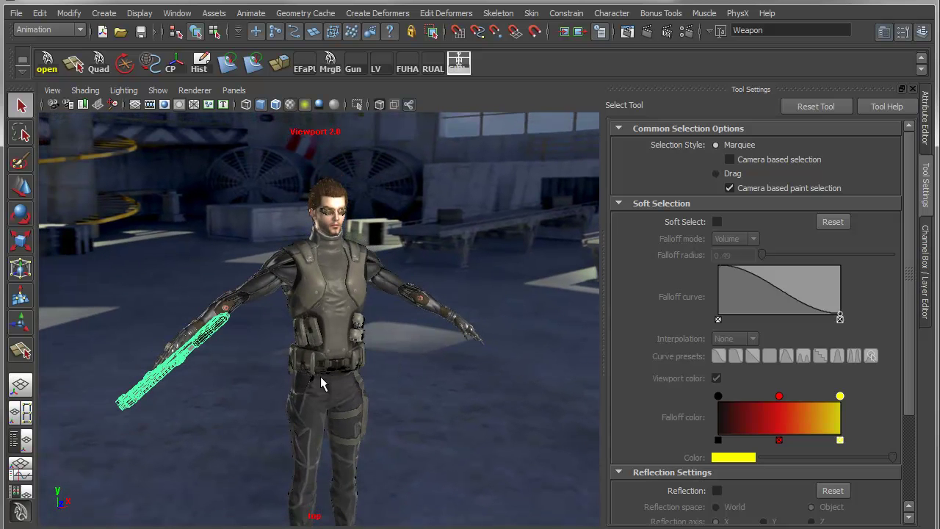
left_click_drag(327, 340, 316, 380, "alt")
key("w")
left_click_drag(212, 347, 476, 323)
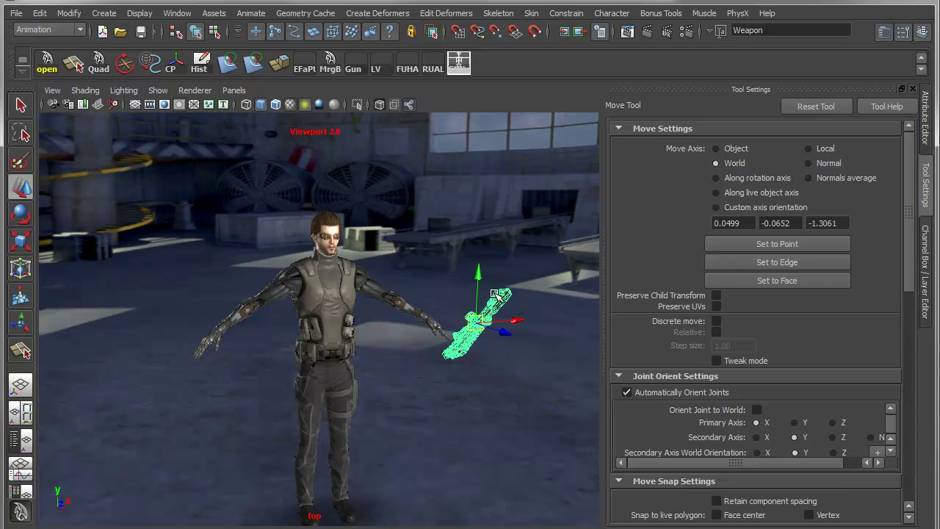
key("e")
left_click_drag(497, 288, 493, 244)
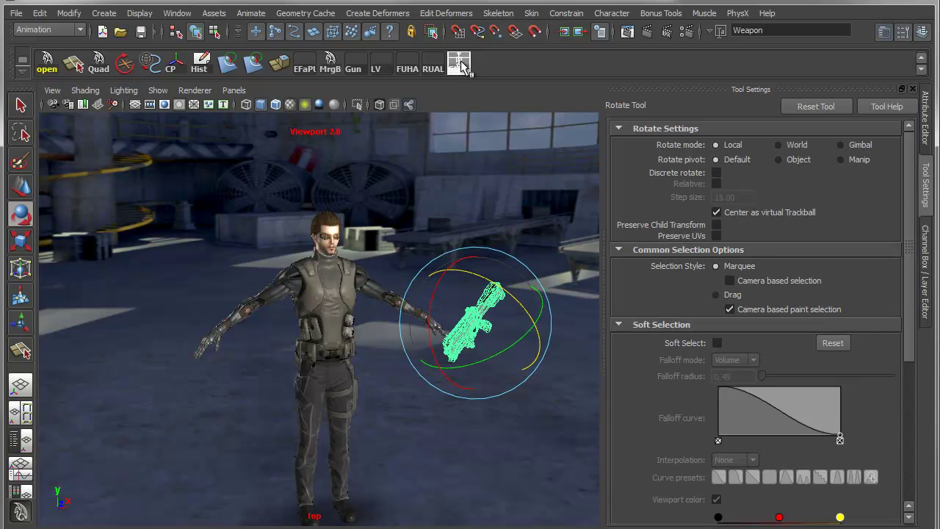
left_click(460, 64)
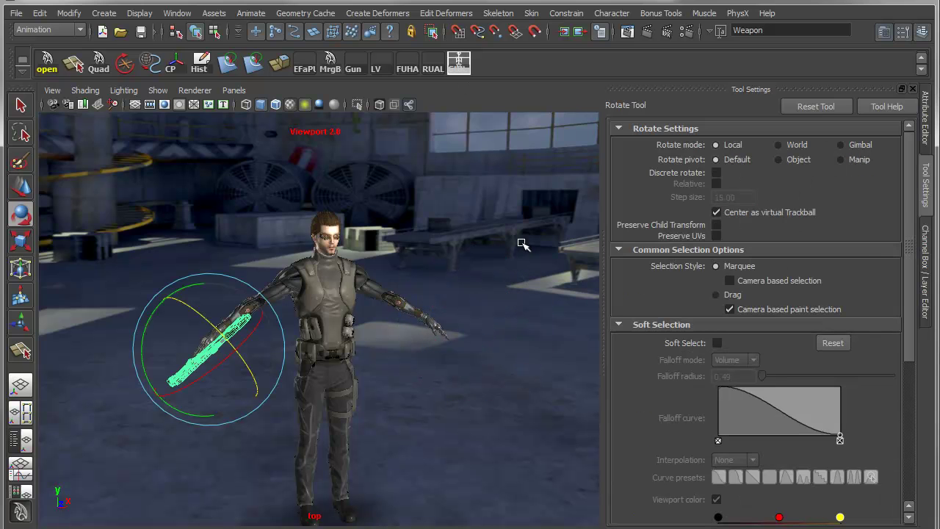
- Reset the Weapon's Translate and Rotate values to 0 on all three axes
middle_click_drag(447, 371, 460, 305, "alt")
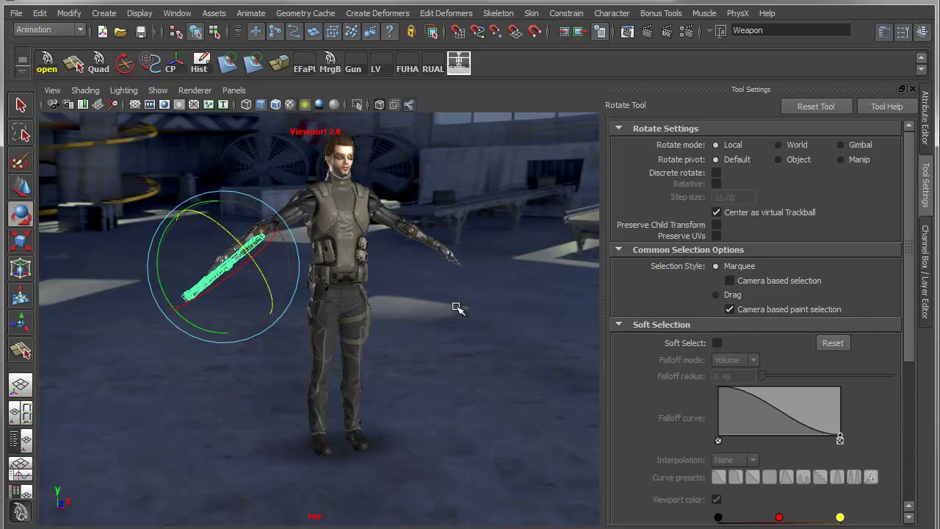
left_click(927, 253)
left_click_drag(880, 150, 891, 208)
type("0")
key("Return")
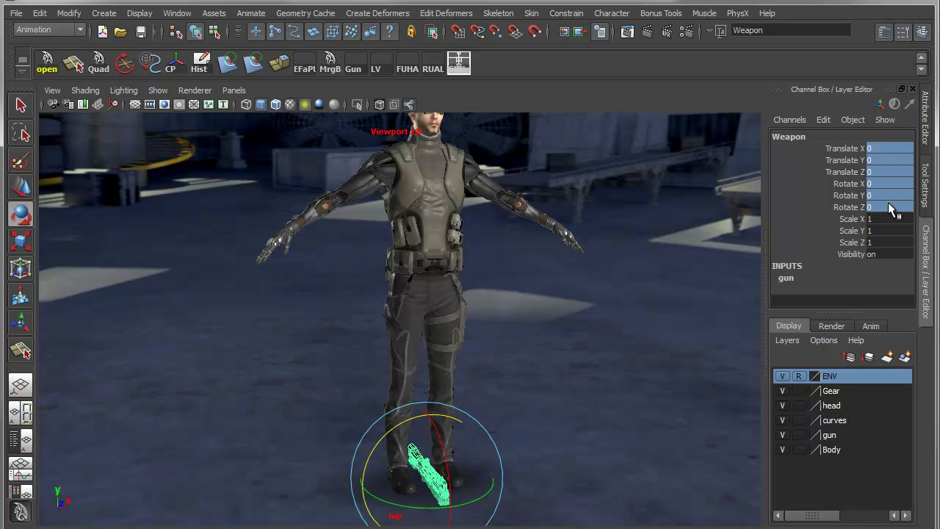
- Hide the Body and ENV display layers to isolate the gun, and clear the selection
left_click_drag(526, 439, 348, 443, "alt")
middle_click_drag(348, 443, 370, 331, "alt")
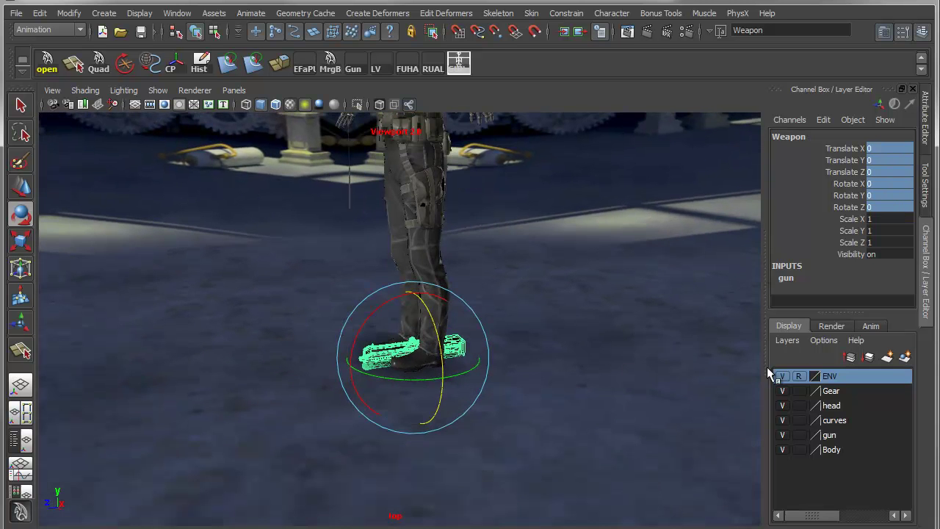
right_click_drag(405, 390, 772, 449, "alt")
left_click(782, 450)
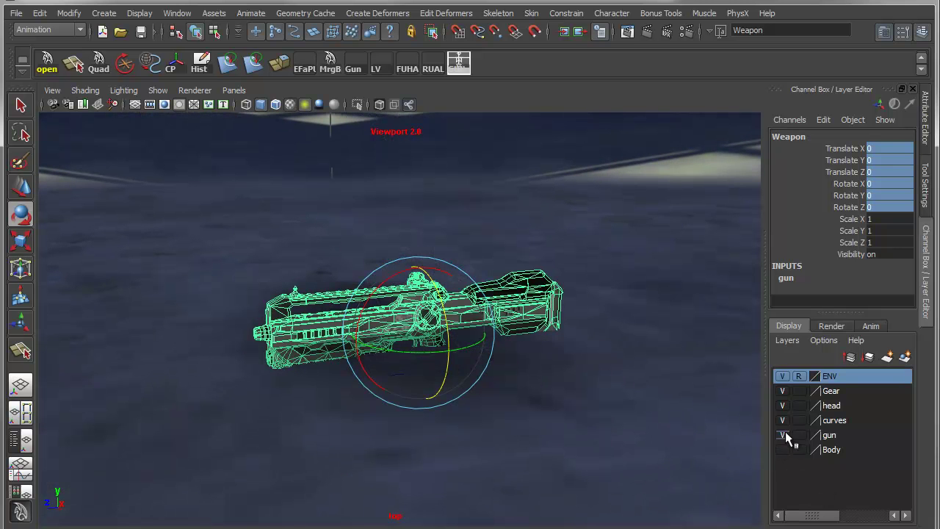
left_click(779, 376)
right_click_drag(283, 401, 412, 440, "alt")
left_click(610, 437)
middle_click_drag(400, 426, 401, 396, "alt")
right_click_drag(402, 395, 469, 438, "alt")
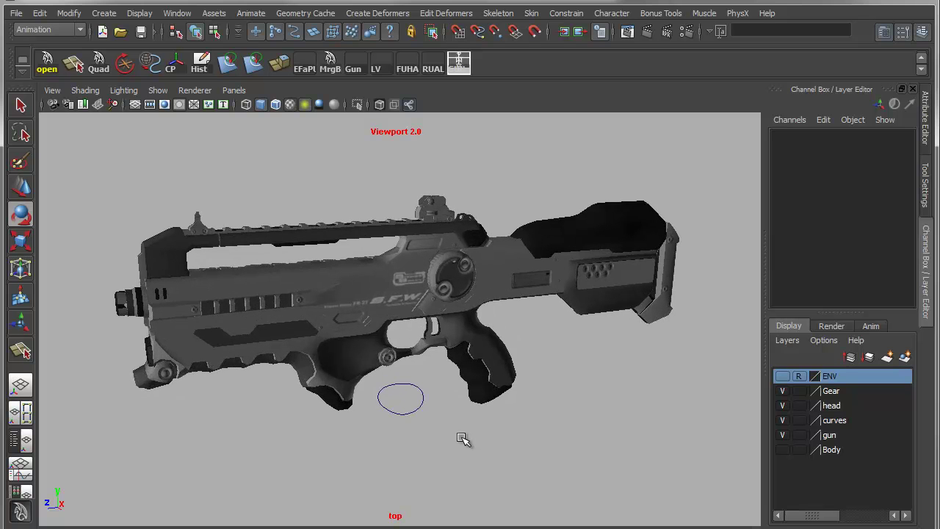
- Project gunCurve onto the gun's lower mesh with Project Curve on Mesh, along the YZ plane and to edges only
left_click_drag(389, 405, 419, 437)
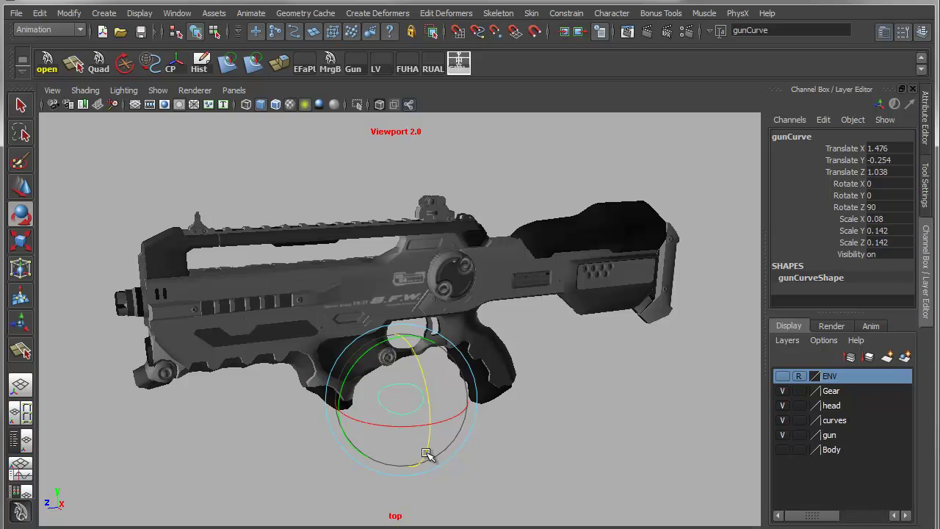
right_click_drag(321, 426, 411, 419, "alt")
key("q")
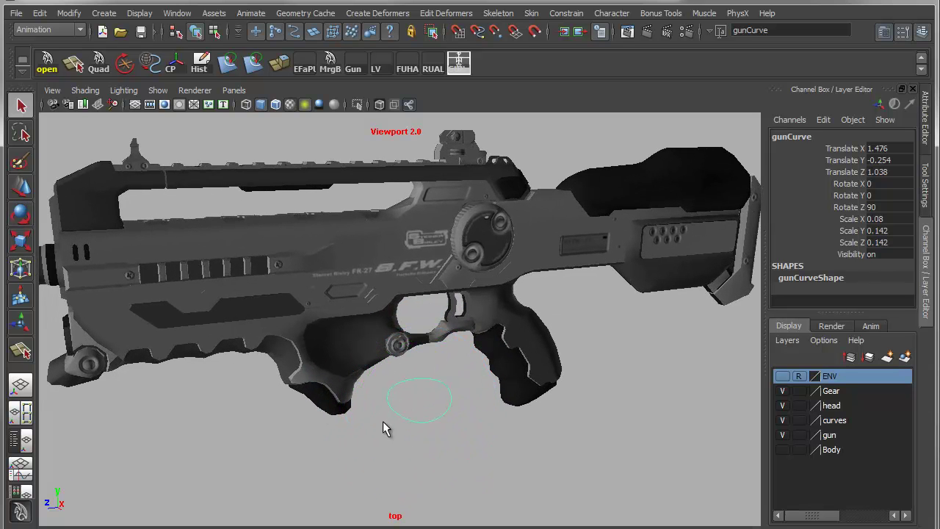
left_click_drag(388, 428, 397, 428, "alt")
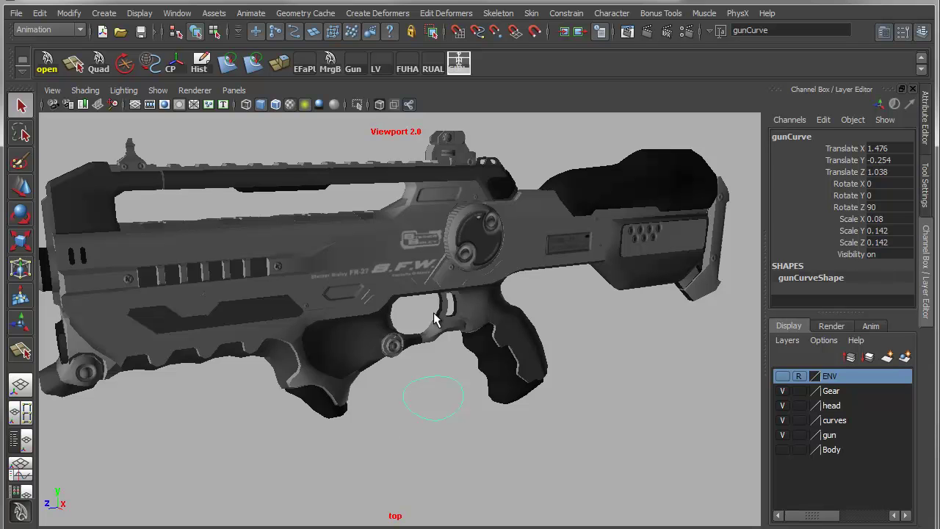
right_click_drag(202, 443, 250, 446, "alt")
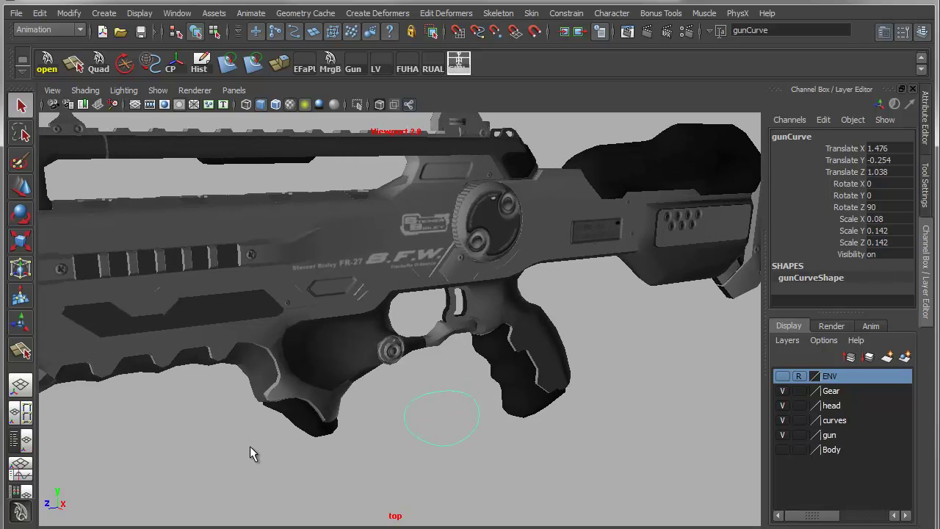
left_click(351, 354)
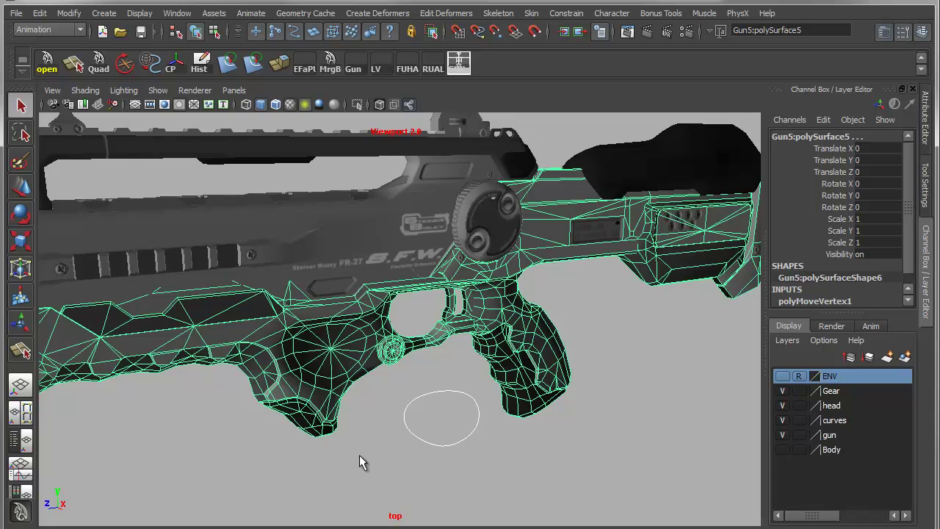
right_click_drag(329, 361, 394, 481, "shift")
left_click_drag(693, 89, 734, 68)
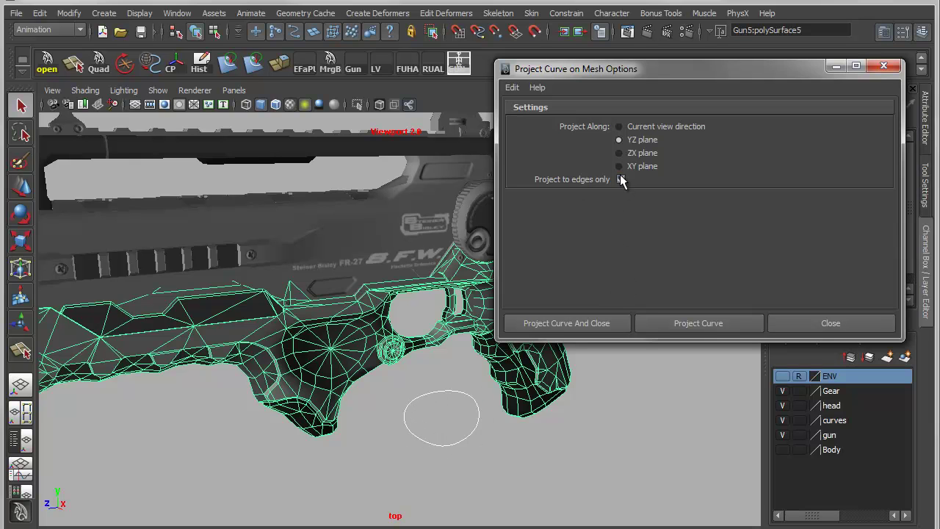
left_click(568, 322)
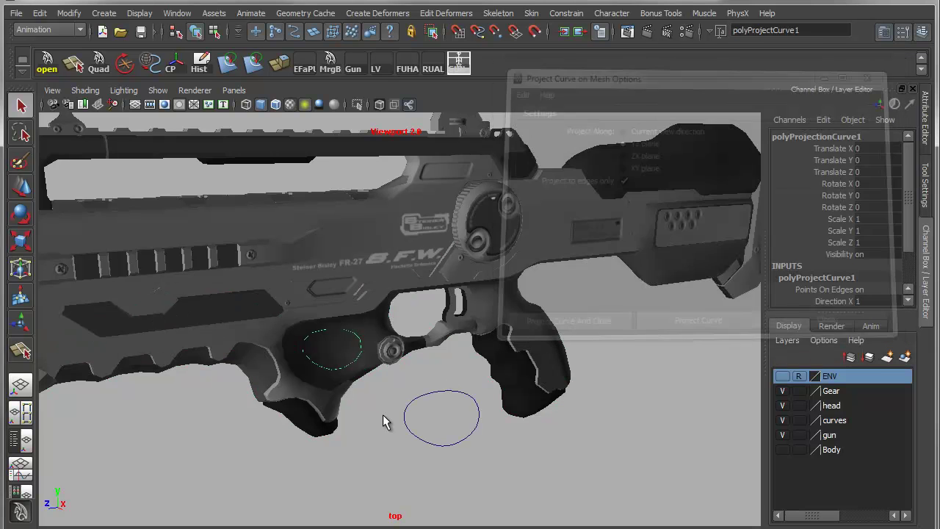
- Reshape gunCurve by moving its upper-left control vertex, so the projected curve on the foregrip follows
scroll(355, 415, "up", 2)
middle_click_drag(354, 415, 543, 394, "alt")
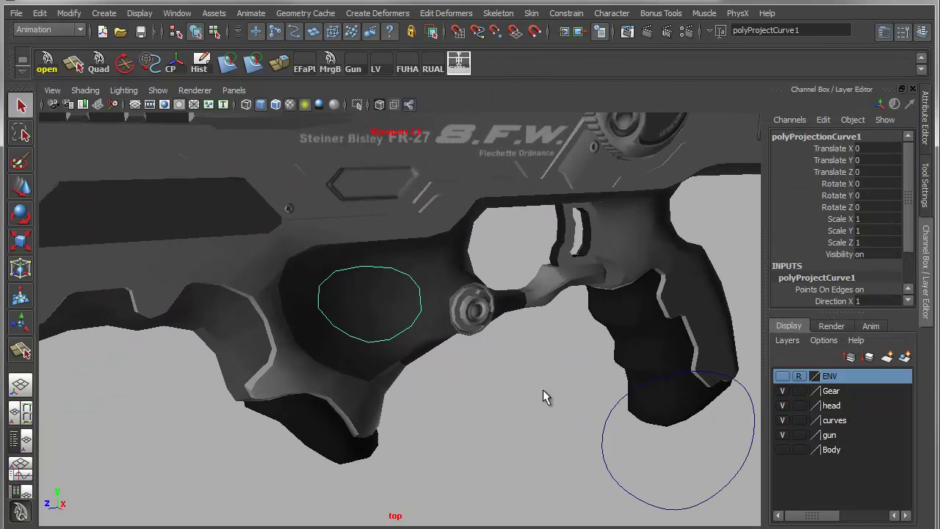
left_click(420, 336)
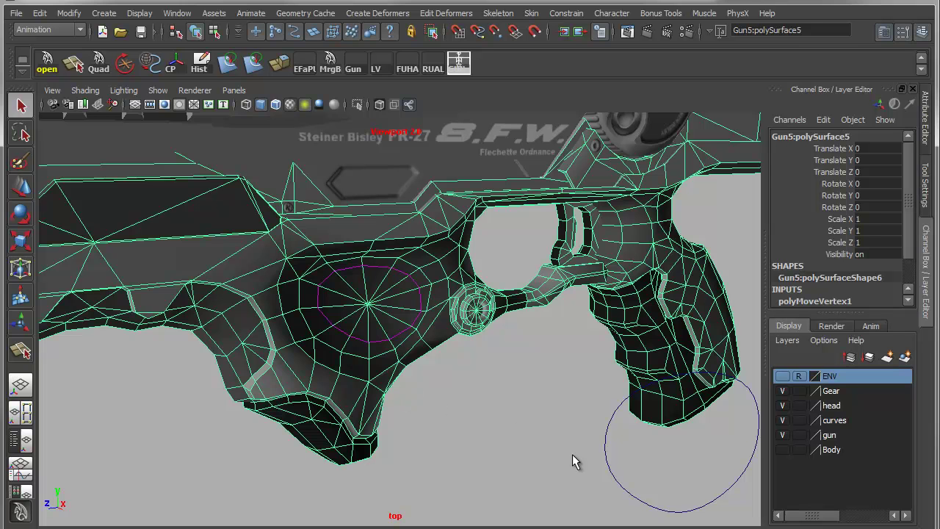
left_click(607, 457)
right_click_drag(607, 420, 555, 415)
left_click_drag(592, 379, 629, 419)
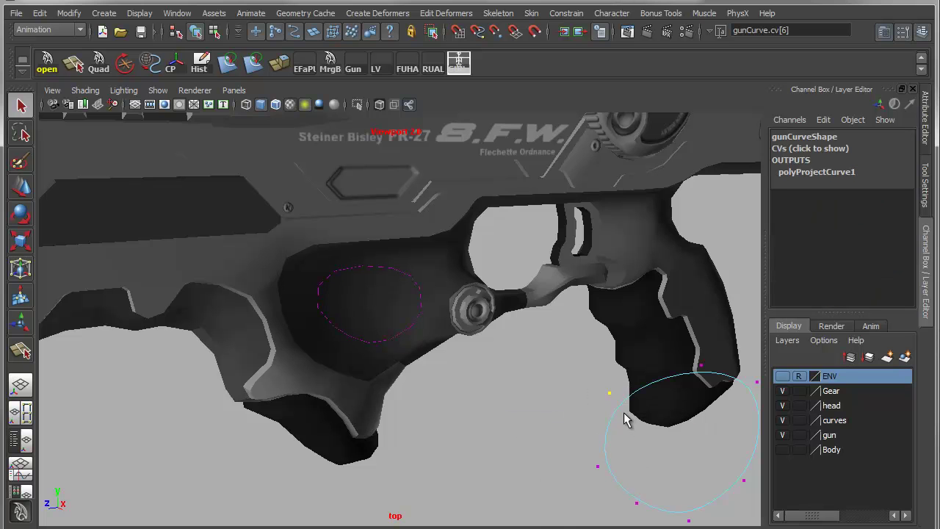
key("w")
mouse_move(565, 401)
left_mouse_down()
mouse_move(445, 419)
mouse_move(624, 393)
mouse_move(445, 411)
mouse_move(569, 397)
left_mouse_up()
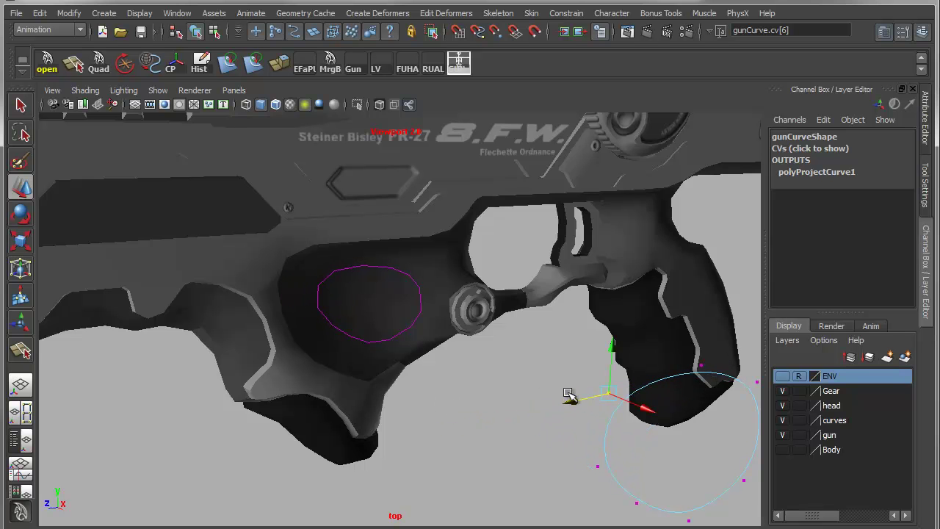
left_click_drag(499, 385, 540, 349, "alt")
mouse_move(551, 279)
left_mouse_down()
mouse_move(583, 277)
mouse_move(510, 274)
mouse_move(587, 277)
mouse_move(524, 275)
mouse_move(535, 279)
left_mouse_up()
- Split the gun's lower mesh along the projected curves with the Split and detach edges option, and delete the projected curves
left_click_drag(630, 360, 393, 328, "alt")
mouse_move(347, 284)
left_mouse_down("alt")
mouse_move(374, 349)
mouse_move(373, 328)
mouse_move(457, 384)
mouse_move(380, 355)
mouse_move(445, 377)
mouse_move(401, 309)
left_mouse_up("alt")
left_click(436, 374)
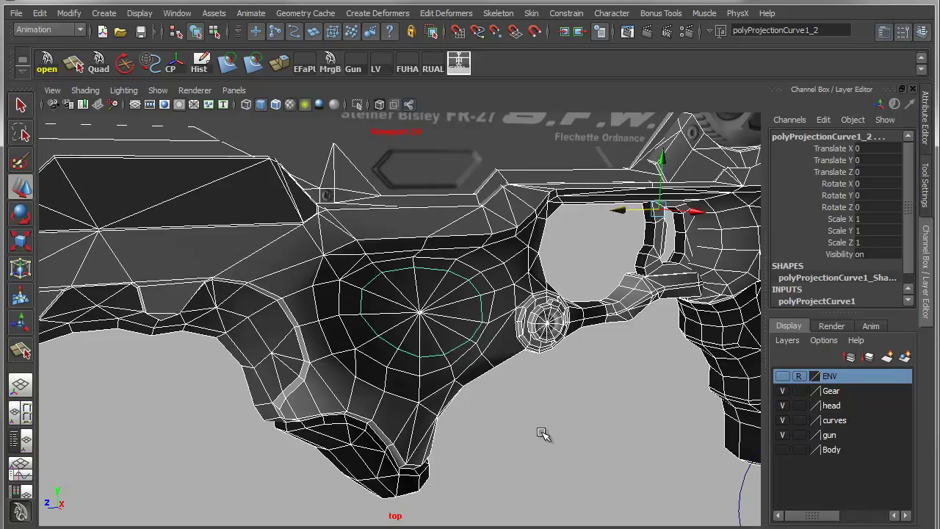
left_click_drag(542, 433, 509, 430, "alt")
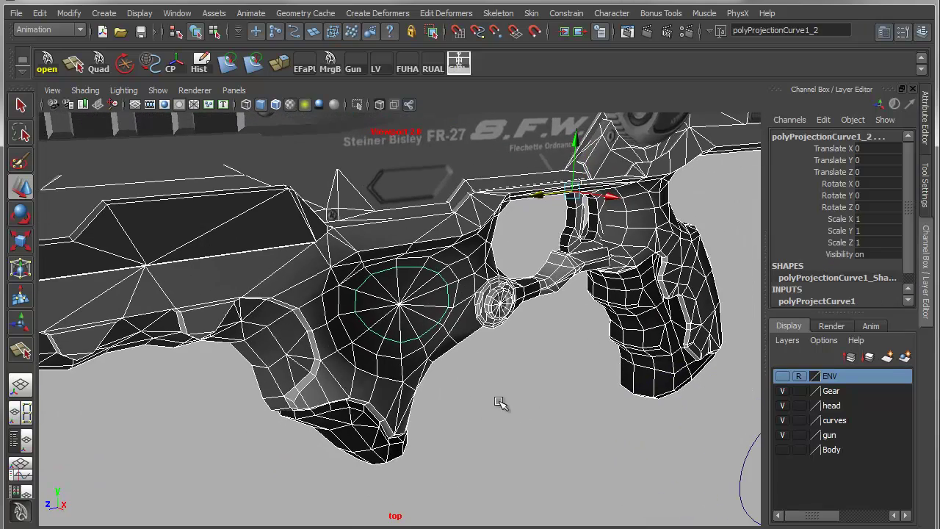
right_click_drag(408, 309, 478, 438, "shift")
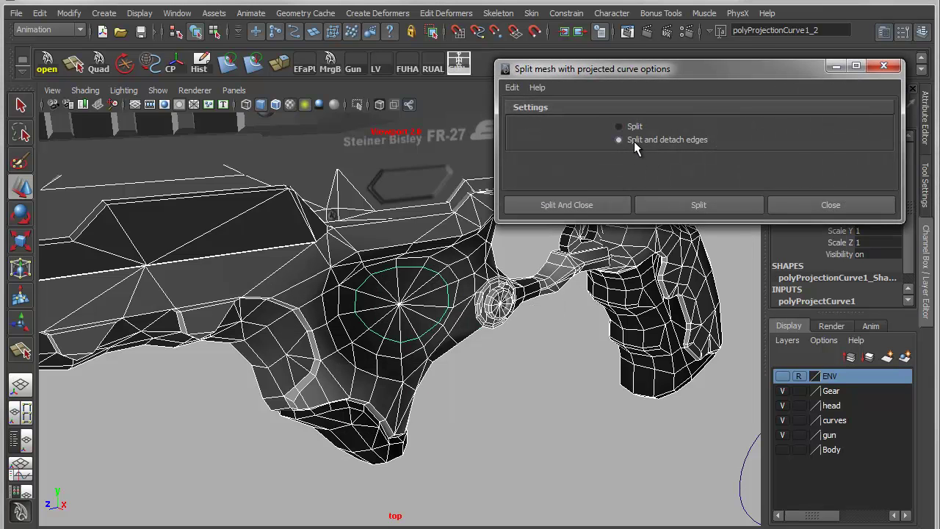
left_click(585, 205)
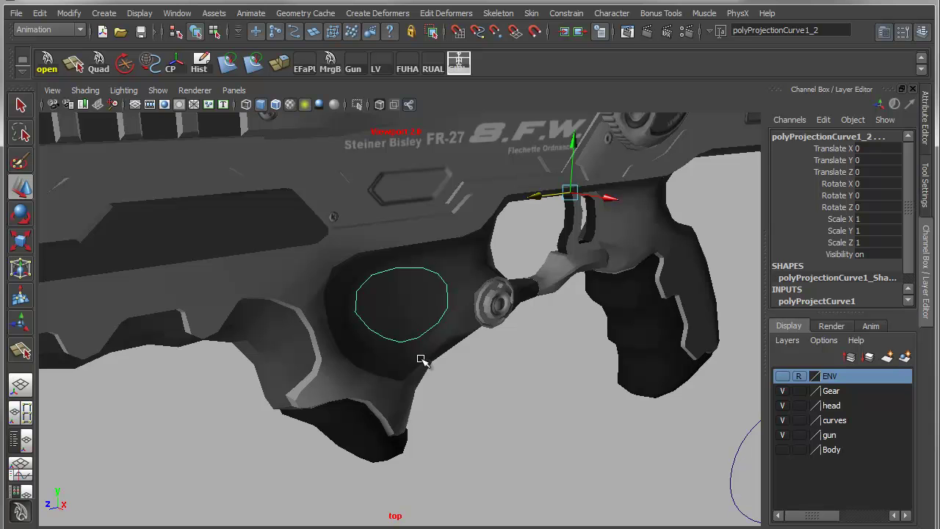
key("Delete")
- Move the two detached round face shells out of the foregrip, one to each side below the gun
left_click(445, 330)
mouse_move(451, 380)
left_mouse_down("alt")
mouse_move(580, 400)
mouse_move(727, 455)
left_mouse_up("alt")
mouse_move(391, 307)
right_mouse_down()
mouse_move(391, 361)
mouse_move(466, 337)
right_mouse_up()
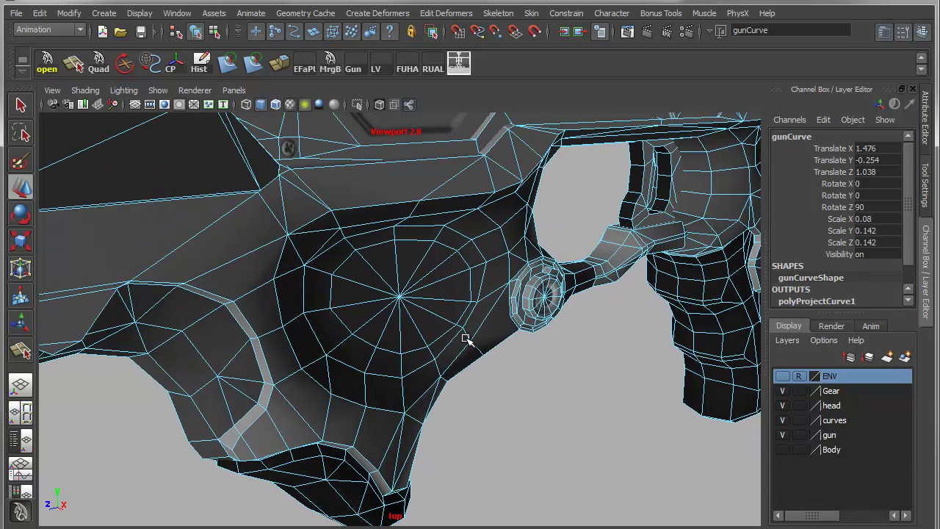
double_click(406, 331)
right_click_drag(512, 370, 437, 352, "alt")
left_click_drag(400, 304, 533, 401)
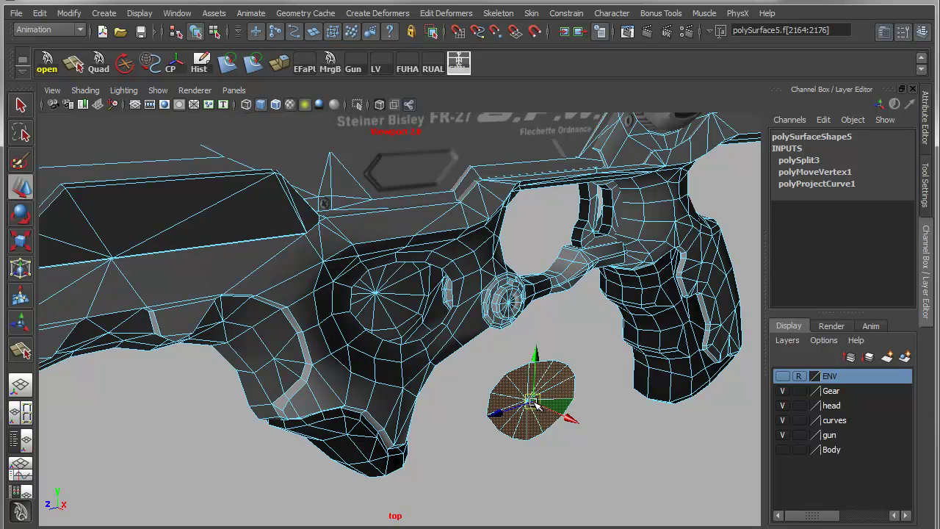
double_click(387, 312)
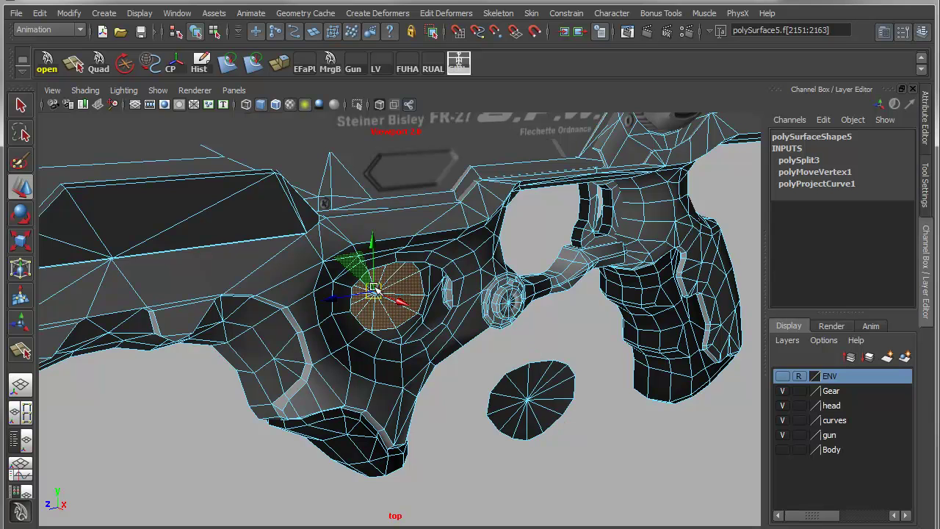
left_click_drag(377, 294, 145, 410)
- Delete both detached round face shells beneath the gun
right_click_drag(458, 439, 330, 430, "alt")
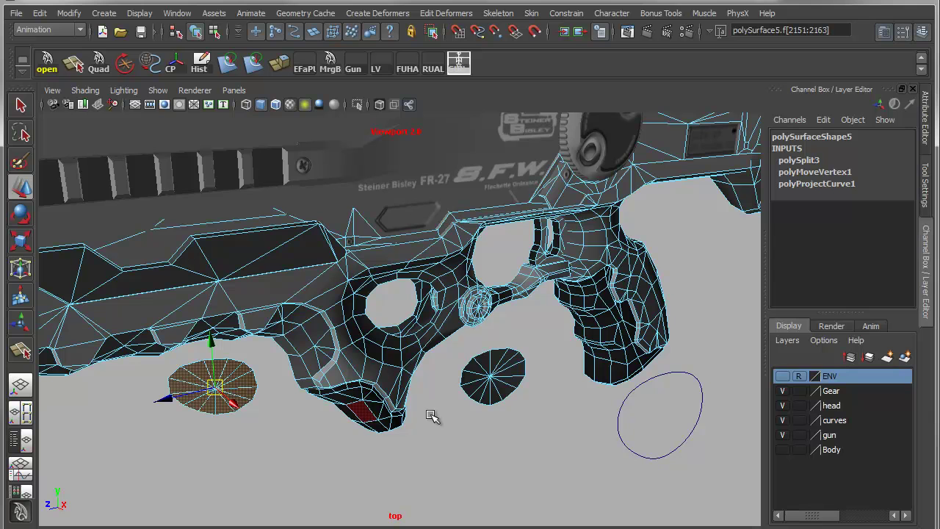
double_click(488, 397, "shift")
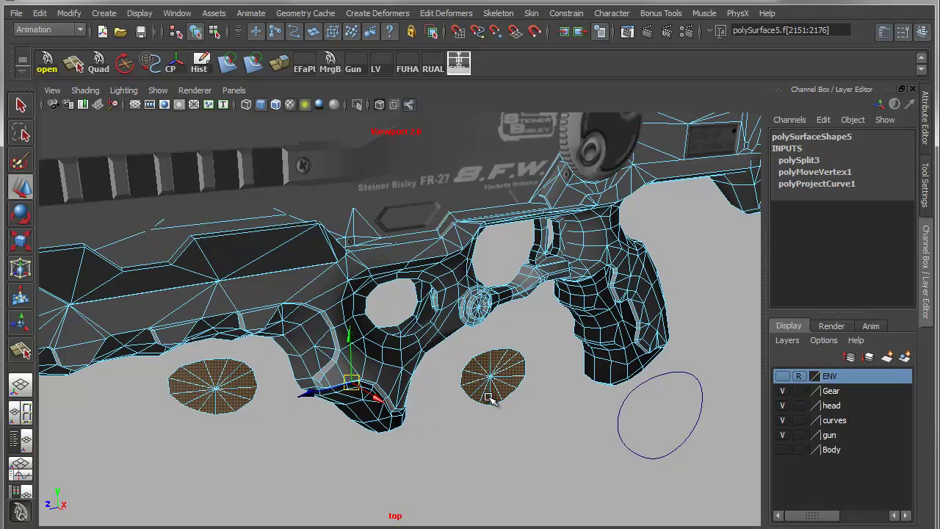
key("Delete")
- Merge the border edges around the foregrip's opening with Merge UVs on, a threshold of 1.0000 and world-space distance
left_click_drag(491, 399, 370, 399, "alt")
right_click_drag(370, 399, 395, 404, "alt")
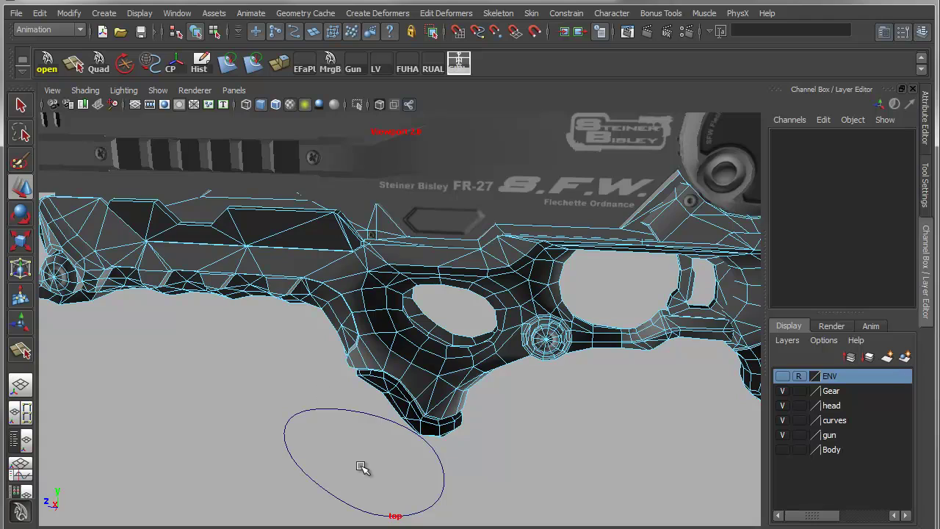
right_click_drag(326, 411, 556, 437, "alt")
left_click_drag(556, 436, 478, 424, "alt")
right_click_drag(478, 424, 612, 451, "alt")
left_click_drag(465, 415, 485, 403, "alt")
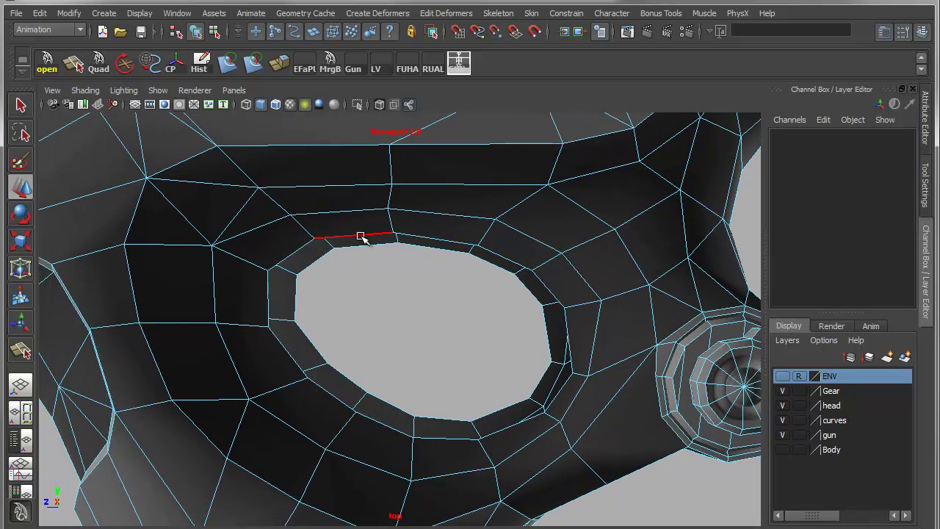
double_click(361, 235)
left_click_drag(321, 260, 430, 346, "alt")
right_click(402, 329, "shift")
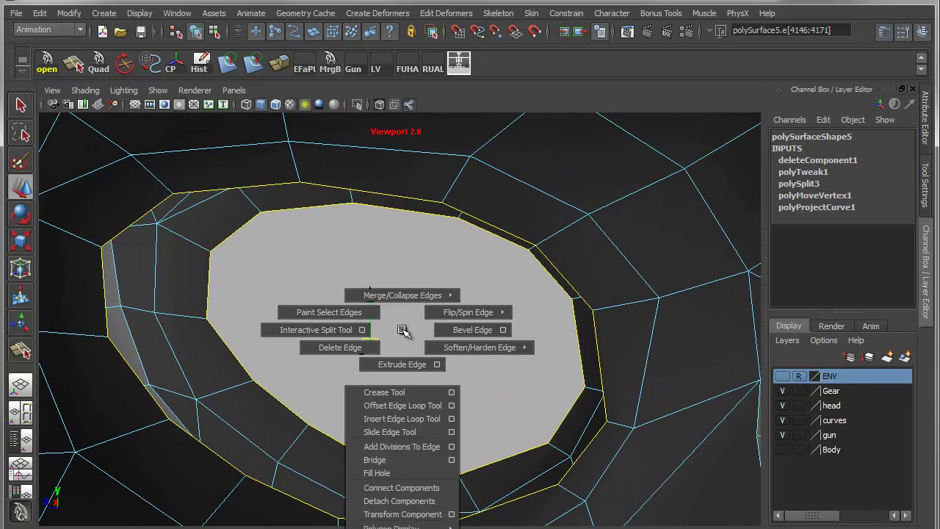
mouse_move(402, 296)
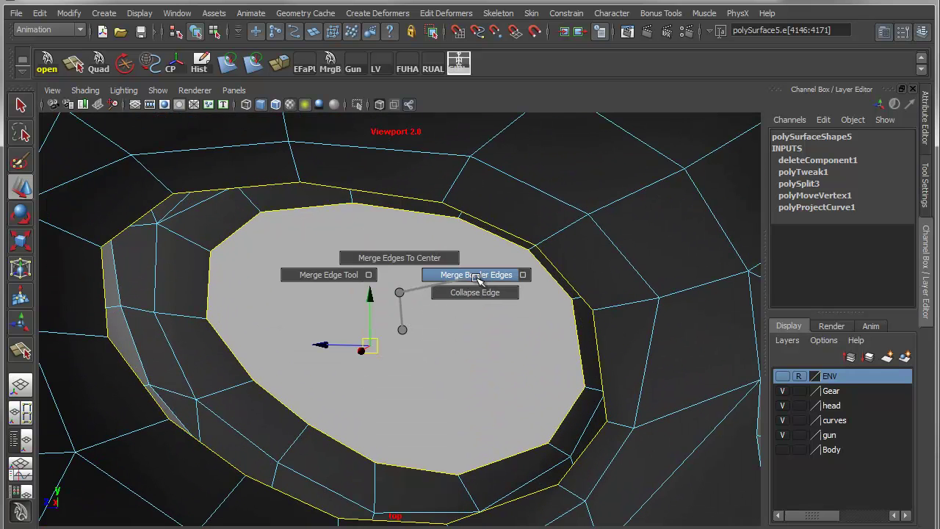
left_click(525, 273)
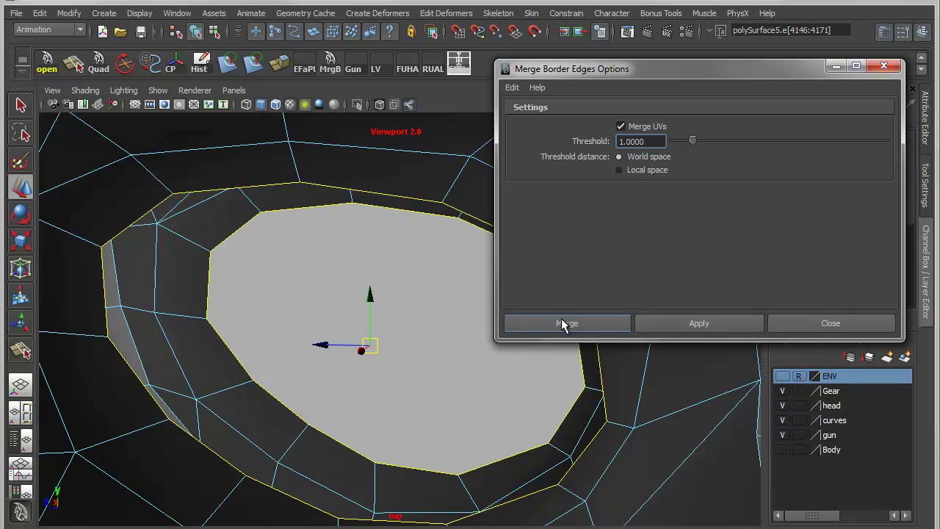
left_click(568, 323)
- Return the gun's lower mesh to object mode and select the whole mesh
right_click_drag(598, 392, 291, 368, "alt")
left_click_drag(291, 368, 346, 373, "alt")
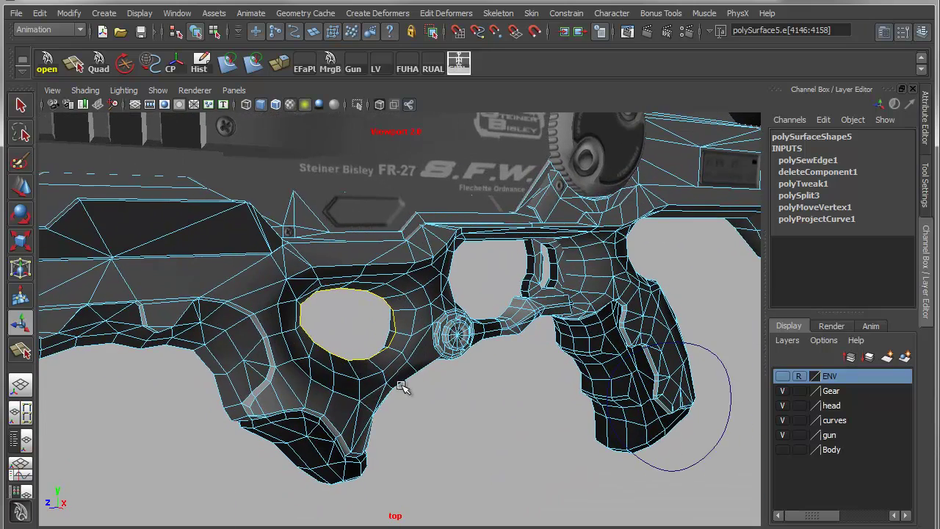
left_click_drag(521, 420, 390, 382, "alt")
right_click_drag(390, 382, 250, 492, "alt")
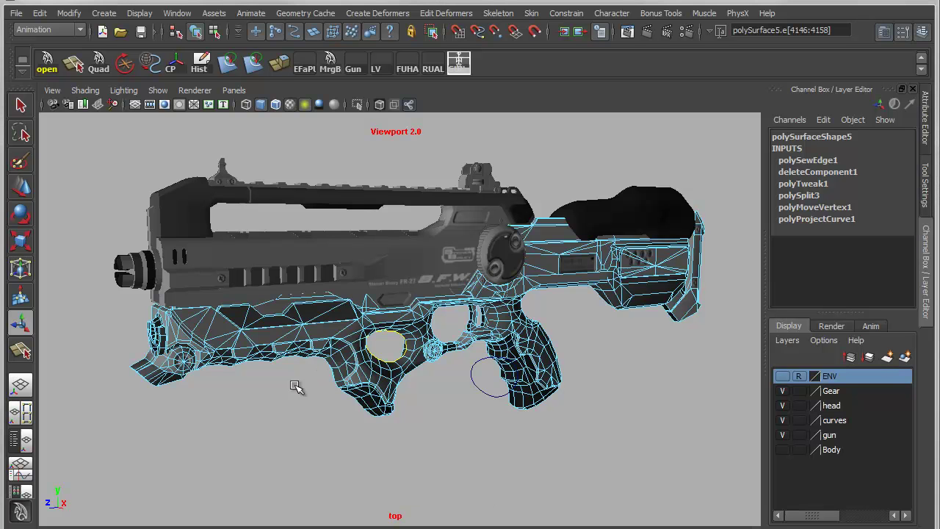
middle_click_drag(216, 402, 380, 365, "alt")
right_click_drag(380, 365, 289, 377, "alt")
left_click_drag(294, 376, 369, 285, "alt")
right_click_drag(369, 286, 414, 256)
left_click(406, 294)
- Examine the front section of the gun's lower mesh around its round fittings and the foregrip opening
middle_click_drag(435, 391, 332, 410, "alt")
left_click_drag(225, 393, 271, 387, "alt")
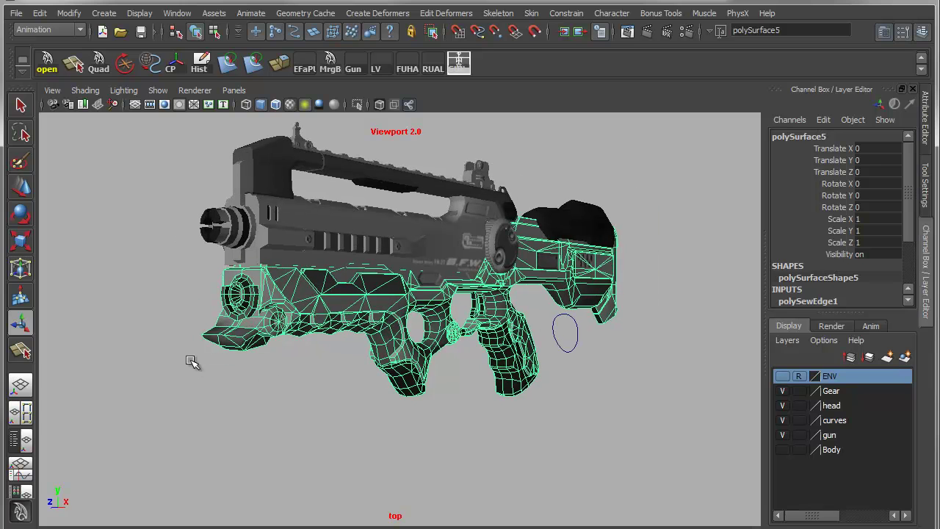
left_click_drag(222, 372, 174, 373, "alt")
middle_click_drag(174, 374, 316, 369, "alt")
right_click_drag(316, 368, 437, 389, "alt")
left_click_drag(437, 388, 348, 386, "alt")
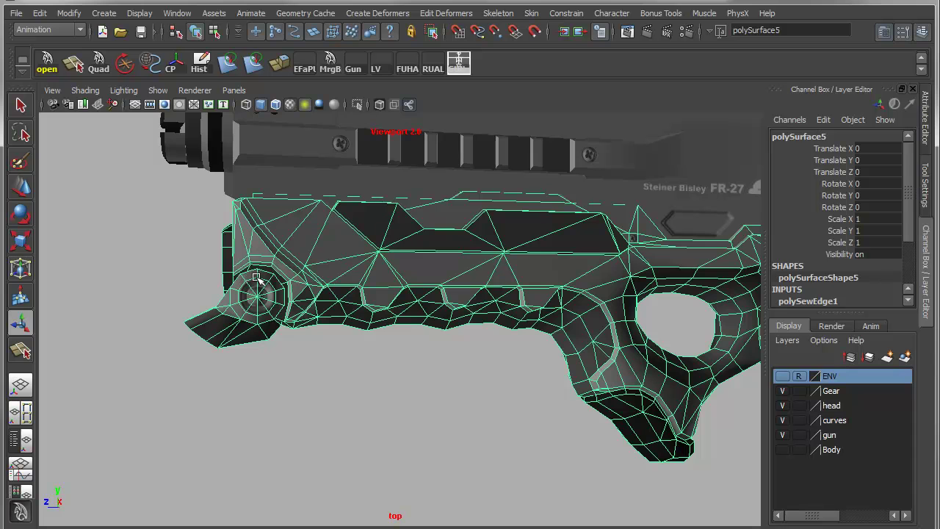
left_click_drag(218, 324, 288, 308, "alt")
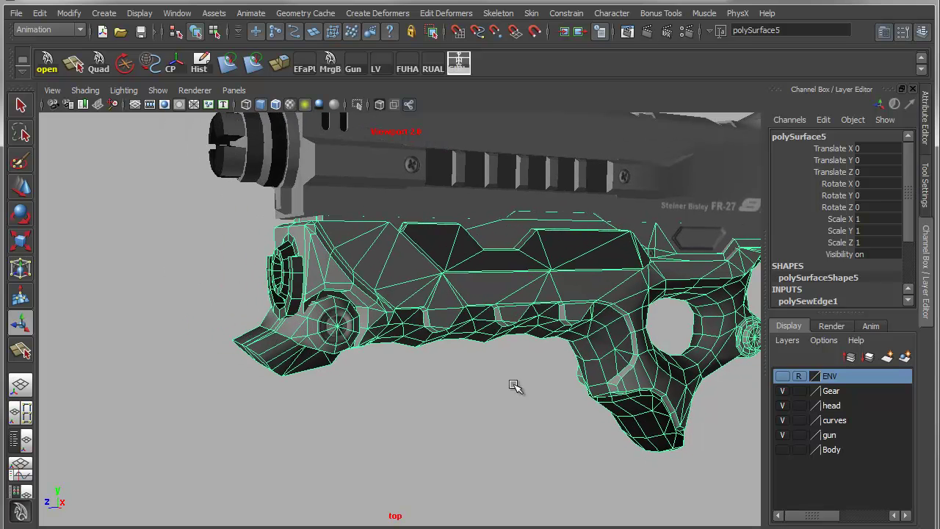
- Extrude the three faces at the tip of the gun's lower front section with the Curve option set to Generated
scroll(370, 389, "up", 2)
left_click_drag(244, 356, 313, 369, "alt")
scroll(365, 373, "up", 2)
right_click_drag(359, 286, 349, 344)
left_click(359, 316)
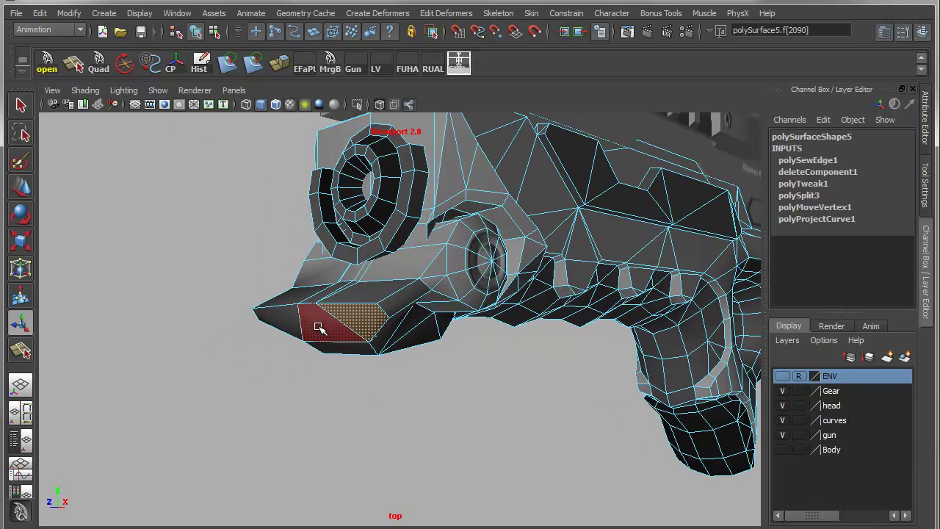
left_click(317, 327, "shift")
left_click(281, 319, "shift")
right_click_drag(332, 348, 351, 380, "shift")
left_click(512, 87)
left_click(536, 118)
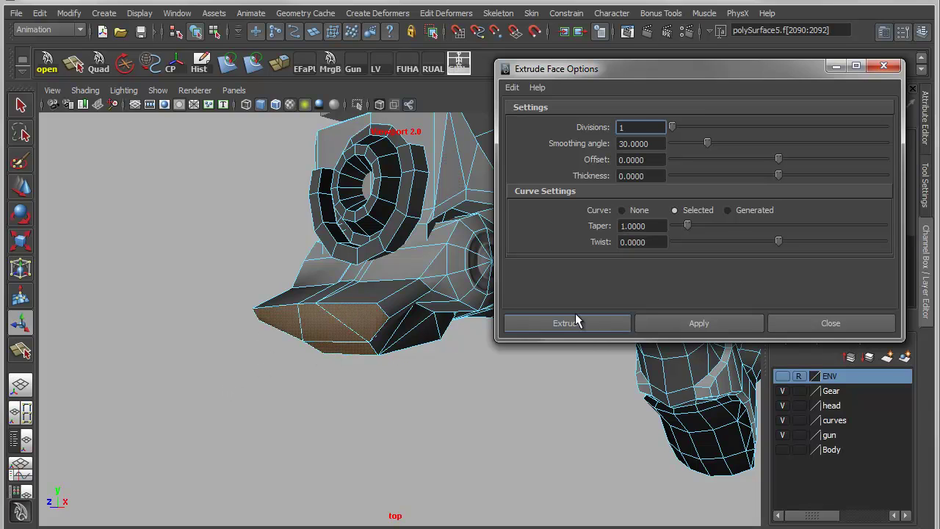
left_click(729, 210)
left_click(563, 323)
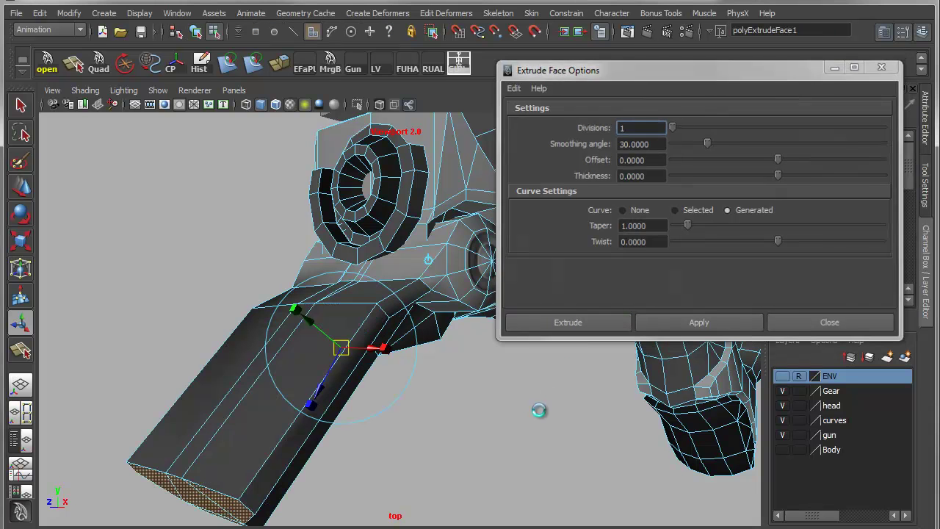
- Set the new extrusion's divisions to 5
left_click_drag(457, 394, 487, 393, "alt")
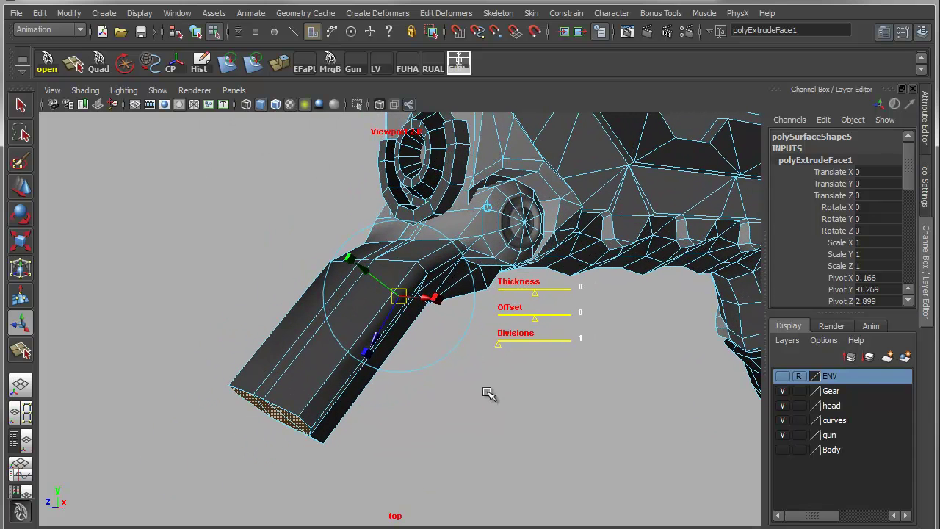
left_click_drag(381, 332, 382, 354)
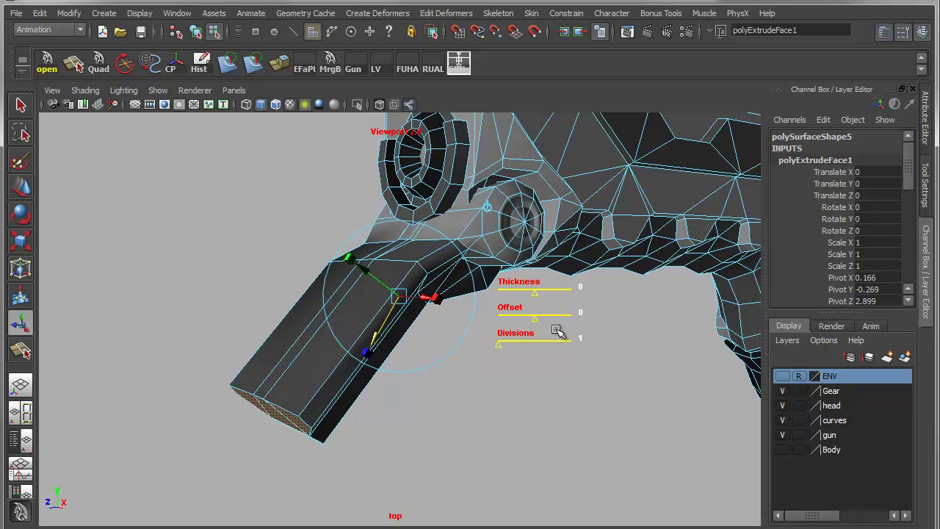
left_click_drag(503, 346, 512, 349)
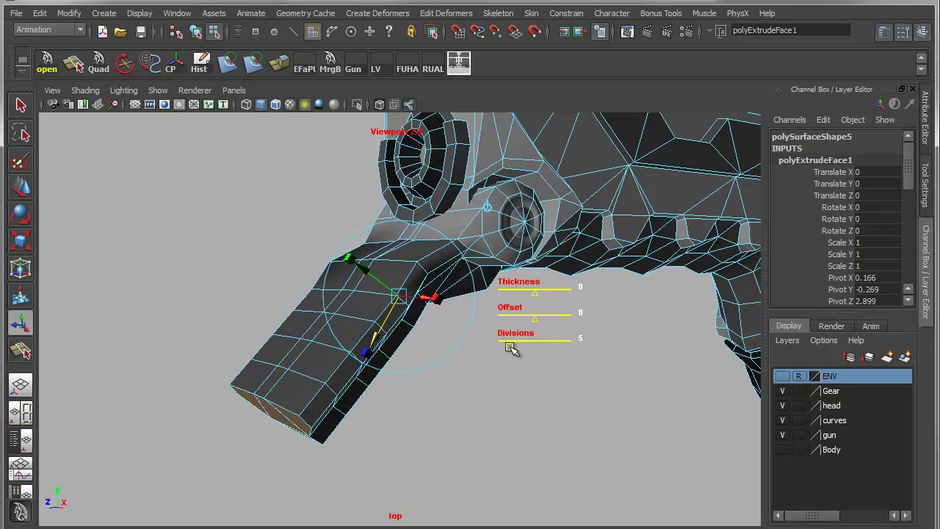
- Try a greater thickness on the front extrusion and undo the thickness changes
left_click_drag(536, 294, 535, 292)
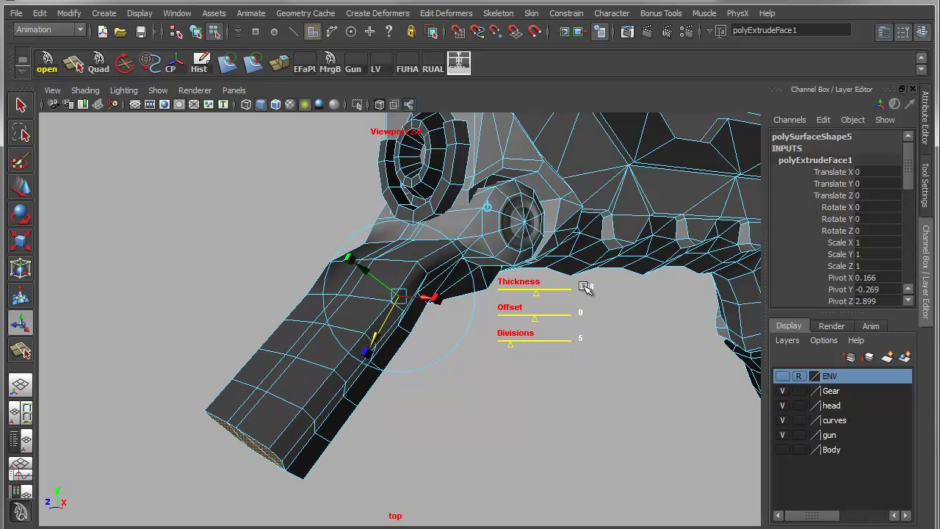
left_click(585, 286)
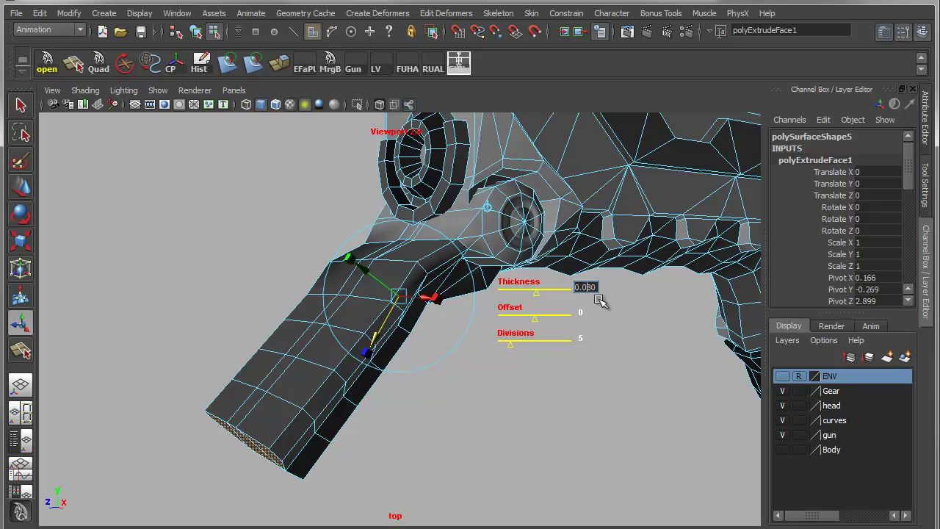
key("Return")
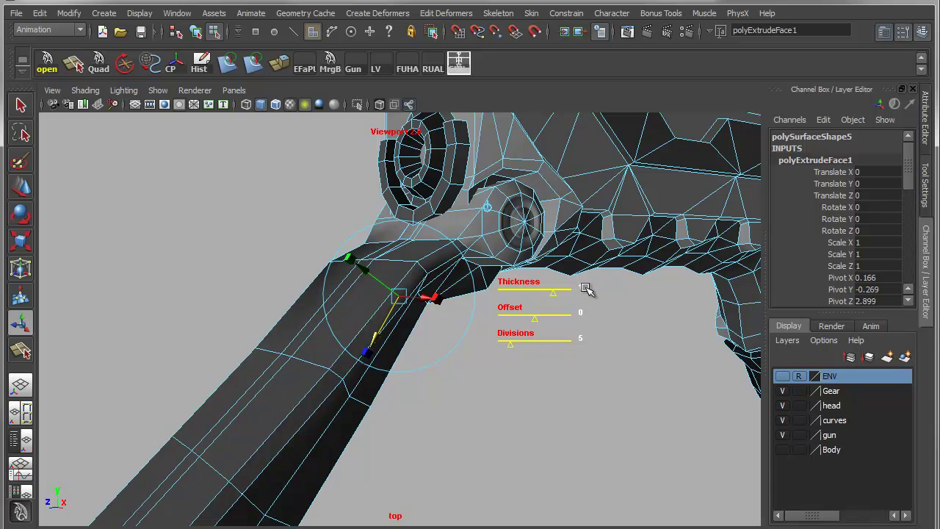
key("ctrl+z")
key("ctrl+z")
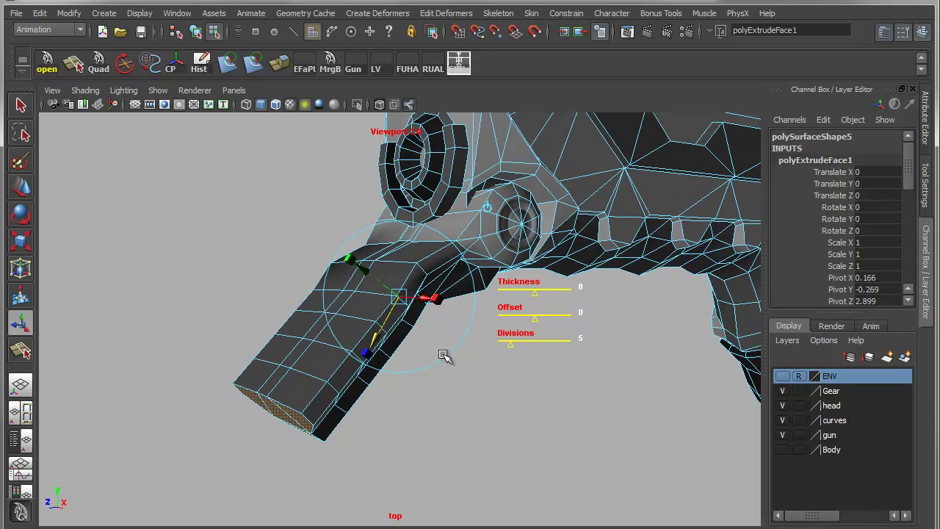
- Show the mesh in wireframe and select the generated curve running inside the front extrusion
right_click_drag(422, 356, 438, 355, "alt")
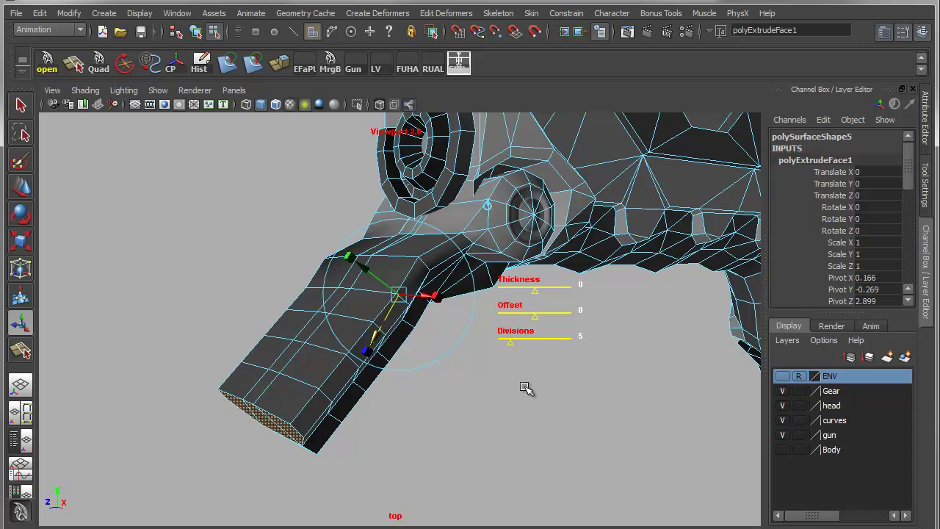
left_click_drag(309, 373, 377, 370, "alt")
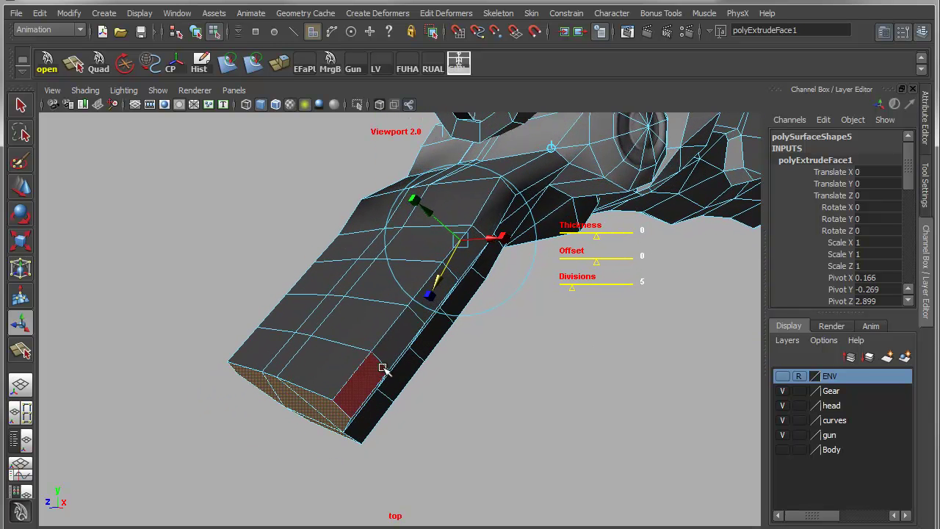
key("4")
left_click(451, 437)
left_click(371, 319)
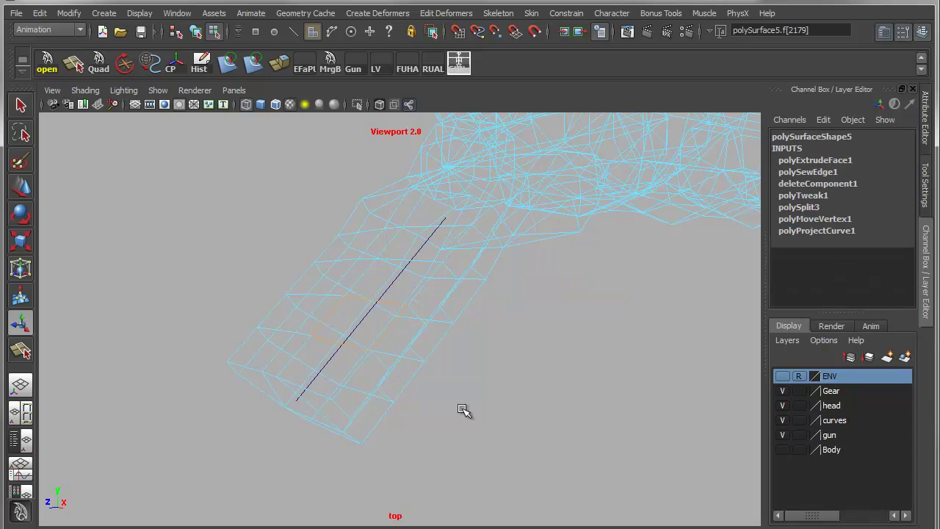
left_click(390, 345, "shift")
key("F8")
left_click_drag(333, 296, 458, 378)
right_click_drag(448, 390, 470, 396, "alt")
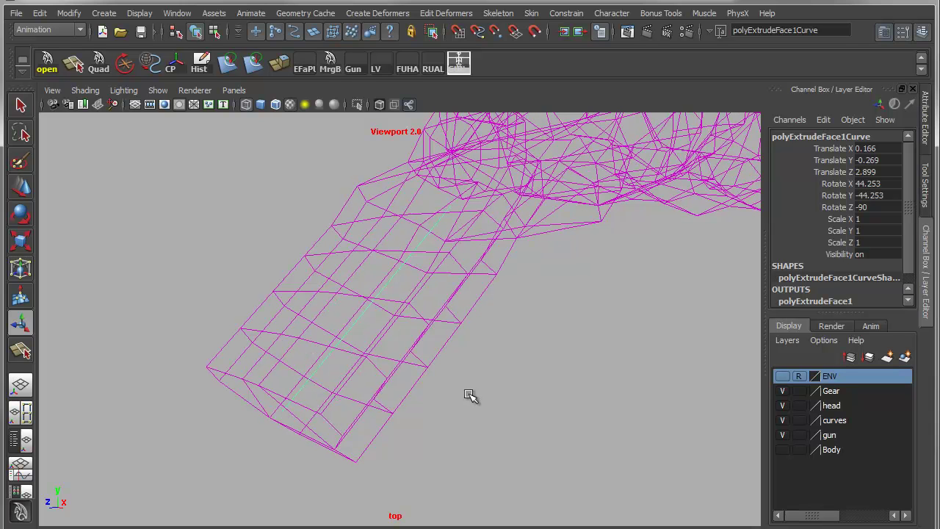
- Display the generated curve's control vertices and select the one at the extrusion's free end for moving
right_click_drag(323, 367, 224, 361)
left_click_drag(224, 362, 325, 451)
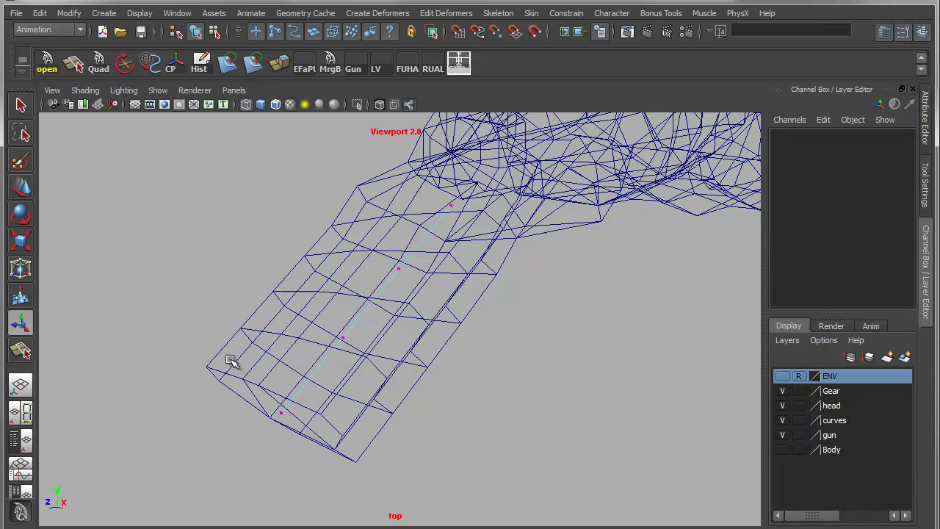
right_click_drag(377, 420, 280, 416, "alt")
key("w")
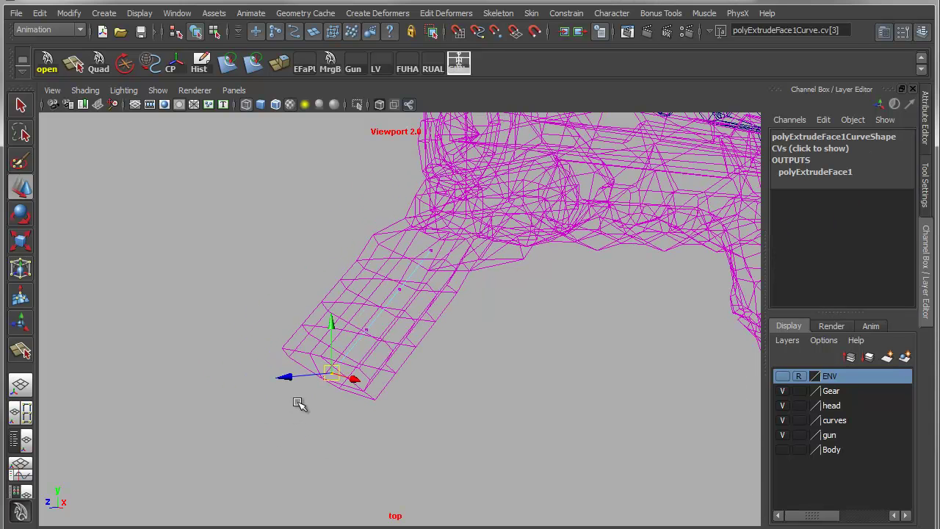
- Try moving the curve's end control vertex forward in shaded display and undo the move
left_click_drag(334, 373, 276, 371)
key("5")
key("ctrl+z")
key("ctrl+z")
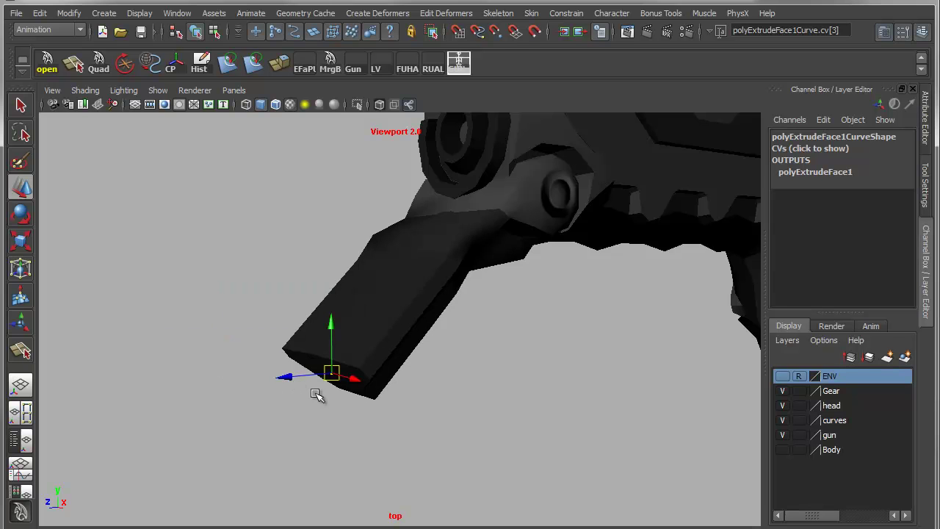
- Turn on soft selection for the curve's end control vertex and adjust its falloff radius, undoing a test move made in wireframe
left_click_drag(318, 395, 298, 396, "alt")
right_click_drag(298, 397, 326, 398, "alt")
key("4")
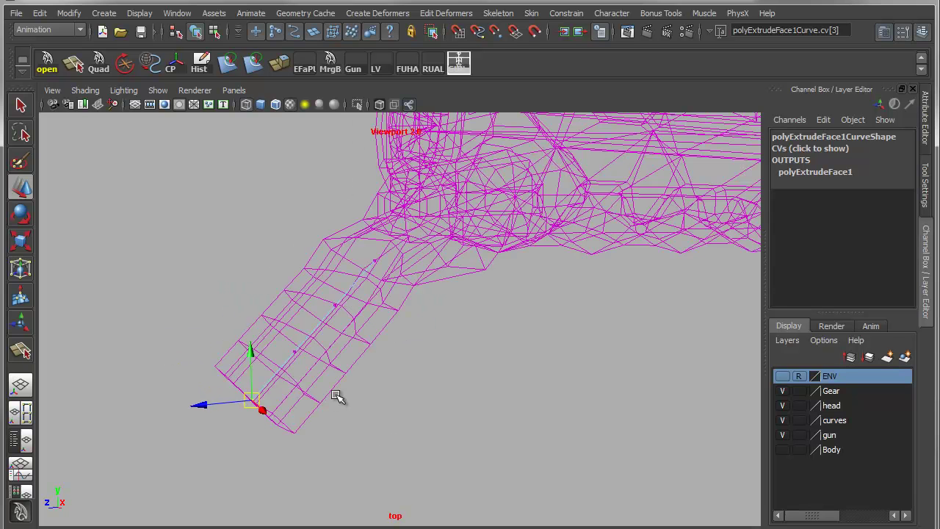
key("b")
mouse_move(325, 406)
left_mouse_down()
mouse_move(410, 404)
mouse_move(333, 404)
left_mouse_up()
left_click_drag(245, 394, 222, 417)
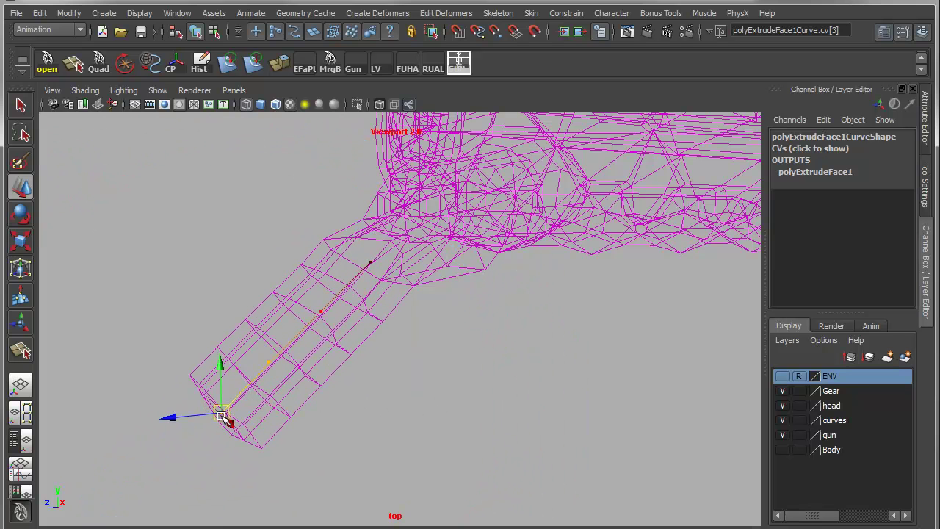
key("ctrl+z")
key("b")
left_click_drag(391, 410, 330, 415)
- Rotate the soft-selected end of the curve to bend the extrusion downward, and display the mesh shaded with lighting
right_click_drag(395, 439, 335, 430, "alt")
key("e")
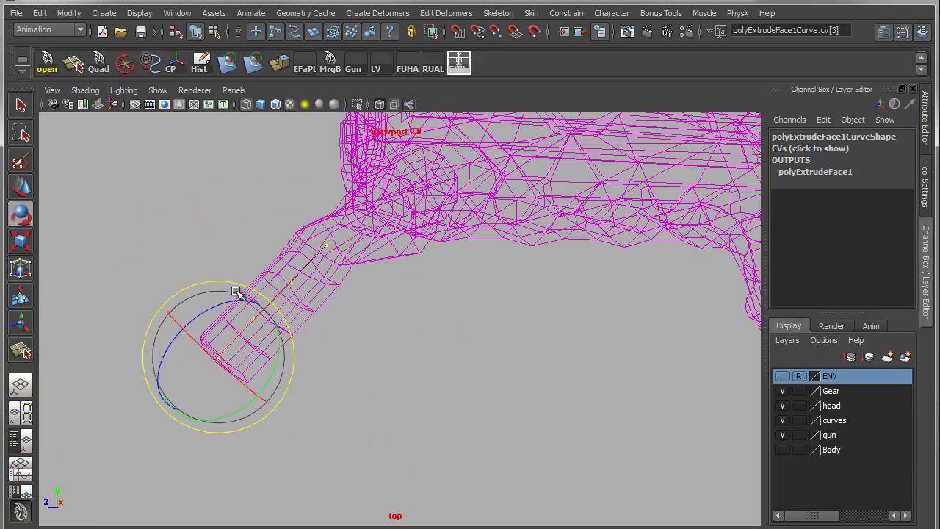
mouse_move(225, 300)
left_mouse_down()
mouse_move(176, 298)
mouse_move(182, 307)
mouse_move(158, 321)
left_mouse_up()
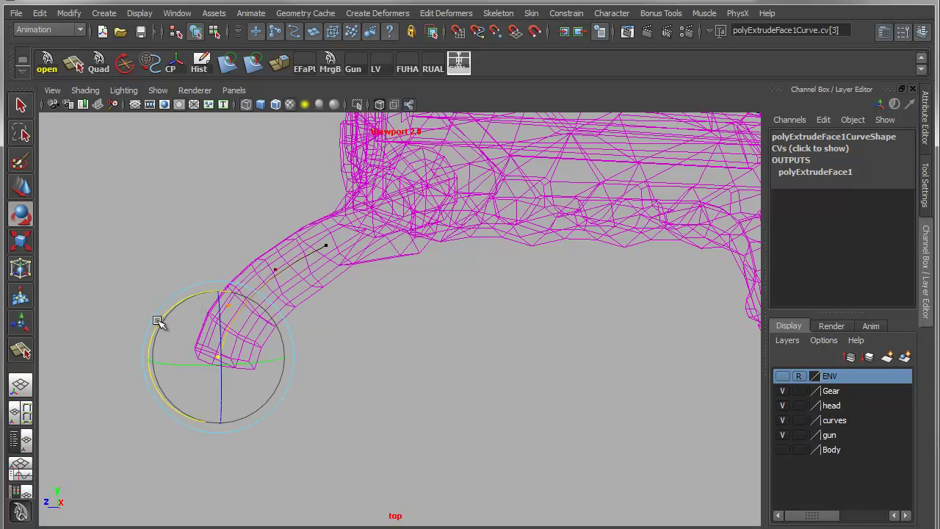
key("5")
middle_click_drag(287, 355, 277, 393, "alt")
key("7")
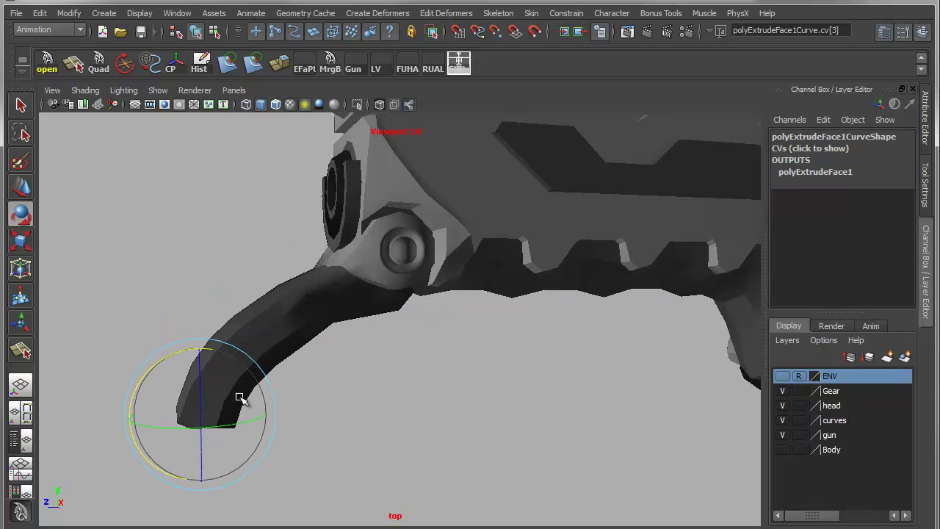
- Move the curve's end control vertex down and back toward the gun to shape the extrusion into a curved hook
key("w")
left_click_drag(174, 422, 241, 423)
left_click_drag(266, 363, 228, 379)
key("e")
key("w")
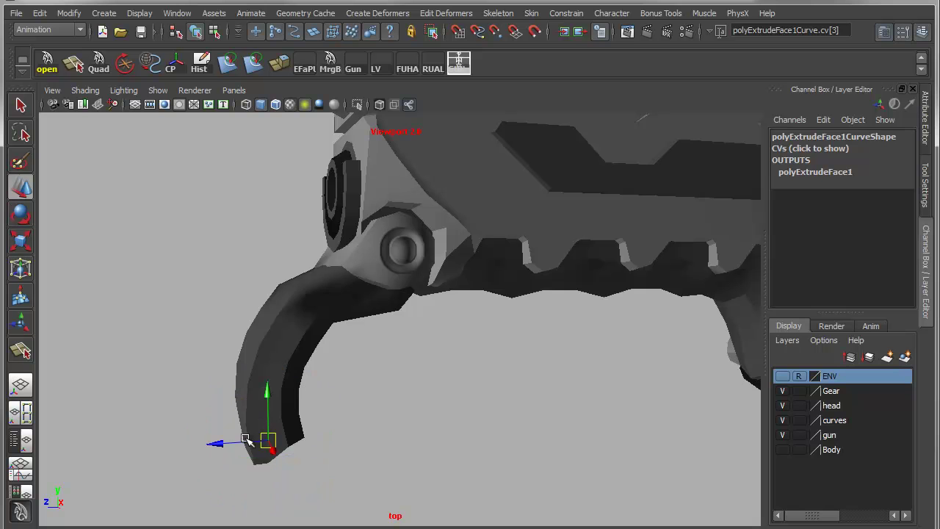
left_click_drag(246, 441, 328, 418)
middle_click_drag(421, 450, 320, 447, "alt")
left_click_drag(320, 448, 248, 434, "alt")
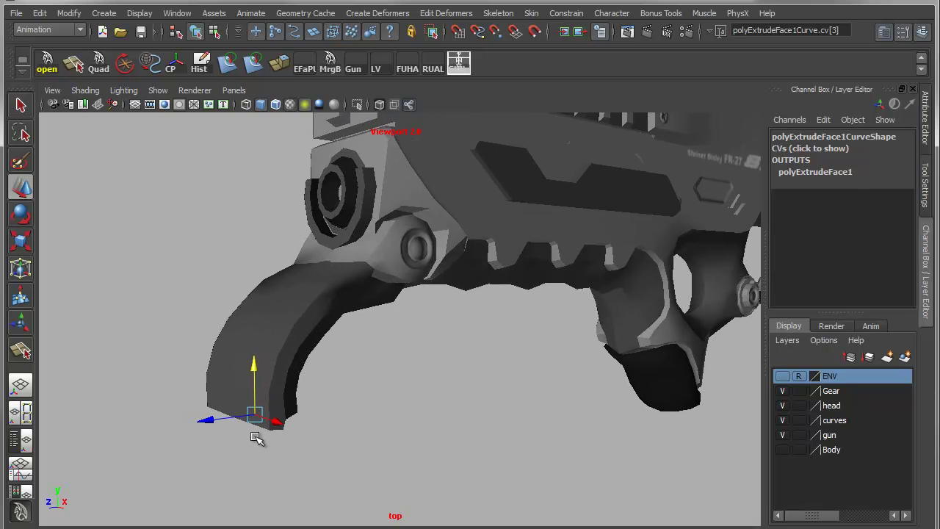
- Set the taper of the gun mesh's polyExtrudeFace1 input to 0.3
left_click(302, 363)
scroll(876, 239, "down", 3)
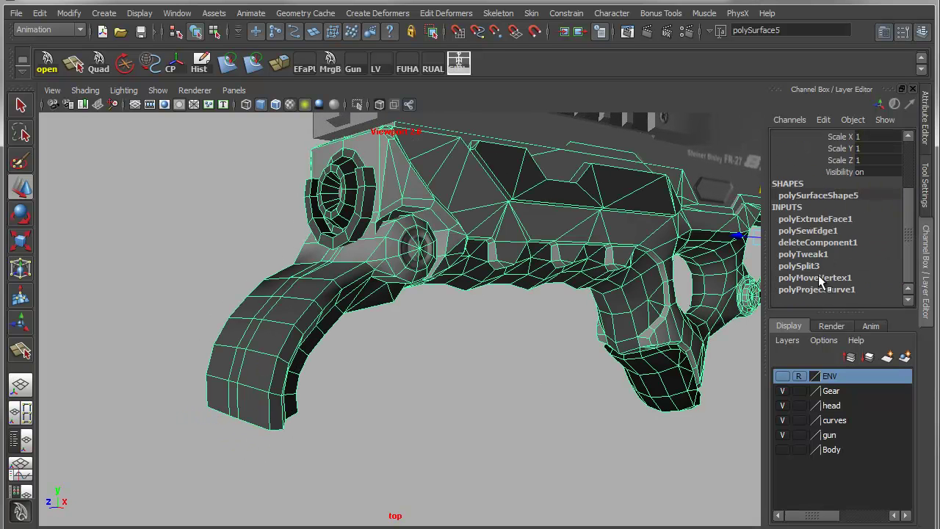
left_click(816, 219)
scroll(851, 260, "down", 5)
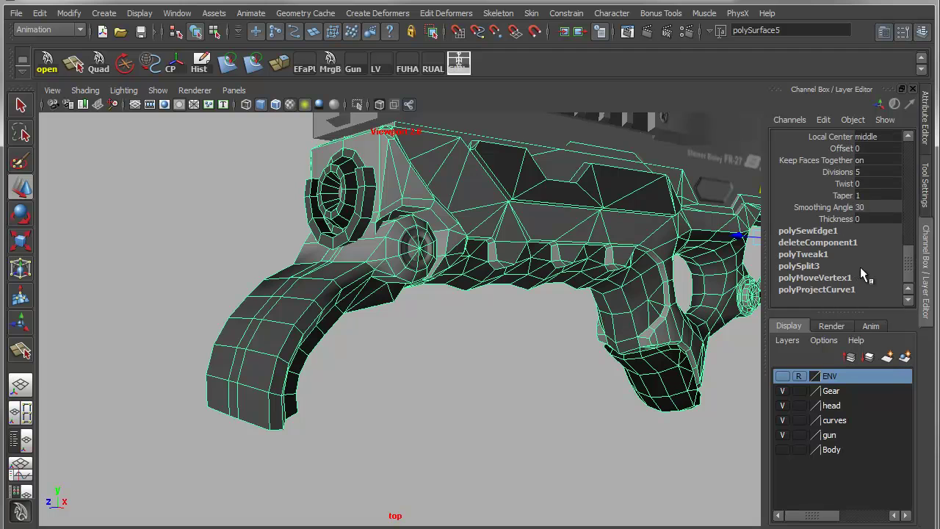
left_click(845, 195)
middle_click_drag(480, 422, 477, 415)
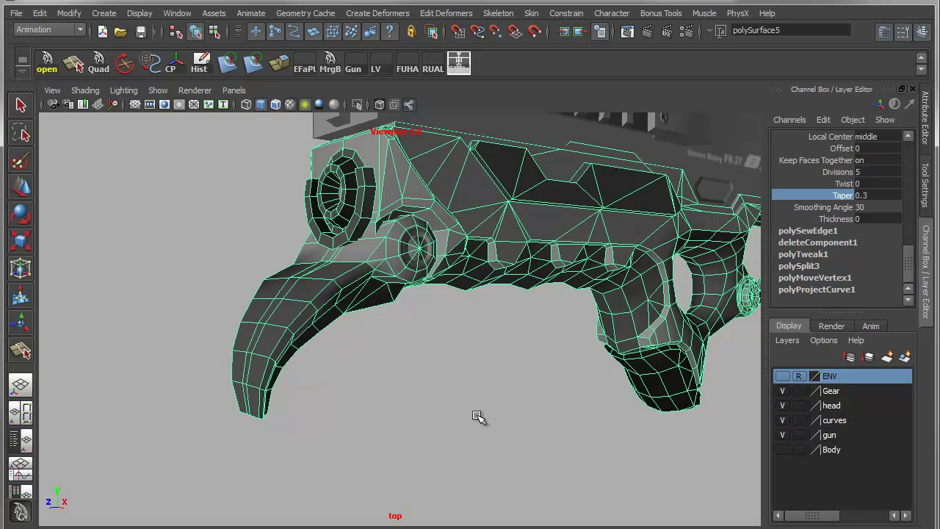
- Examine the tapered front hook and the whole gun from the side with nothing selected
left_click_drag(550, 361, 422, 360, "alt")
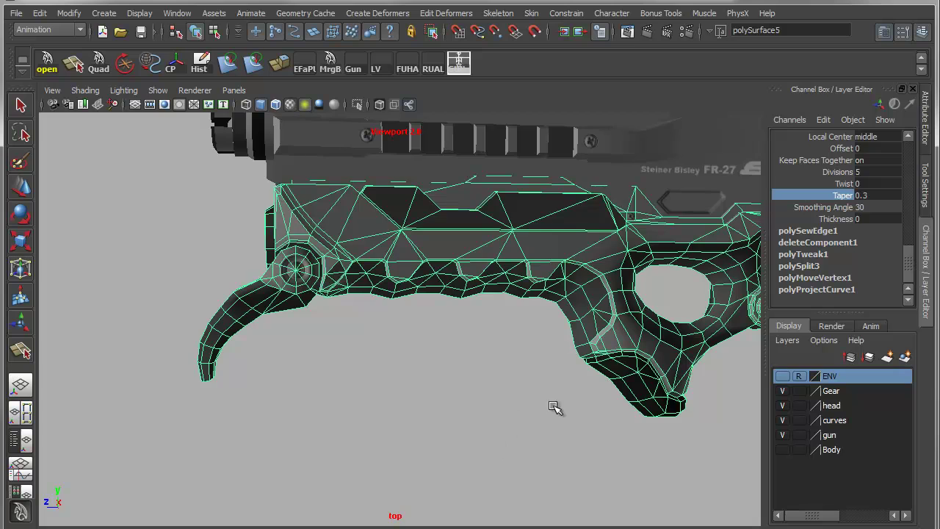
scroll(556, 404, "down", 4)
middle_click_drag(588, 394, 364, 425, "alt")
scroll(405, 416, "down", 2)
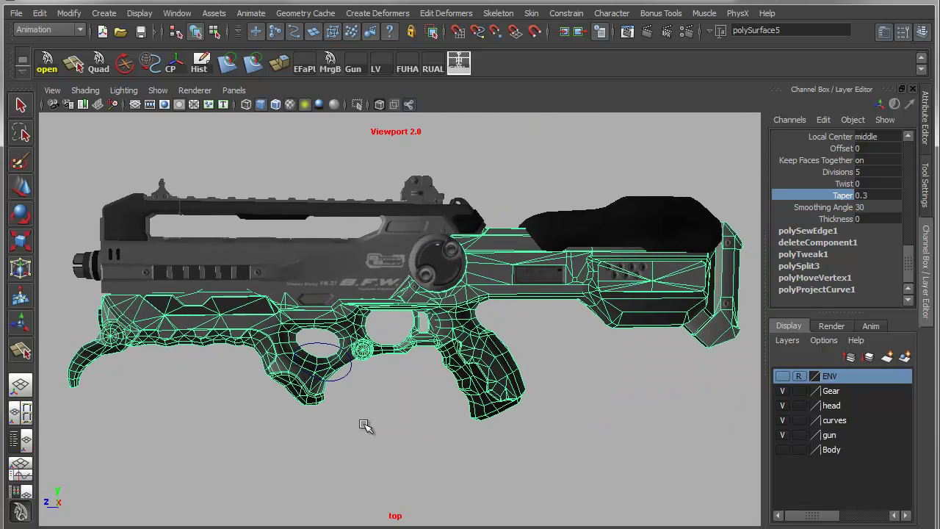
left_click_drag(365, 426, 392, 428, "alt")
left_click(424, 470)
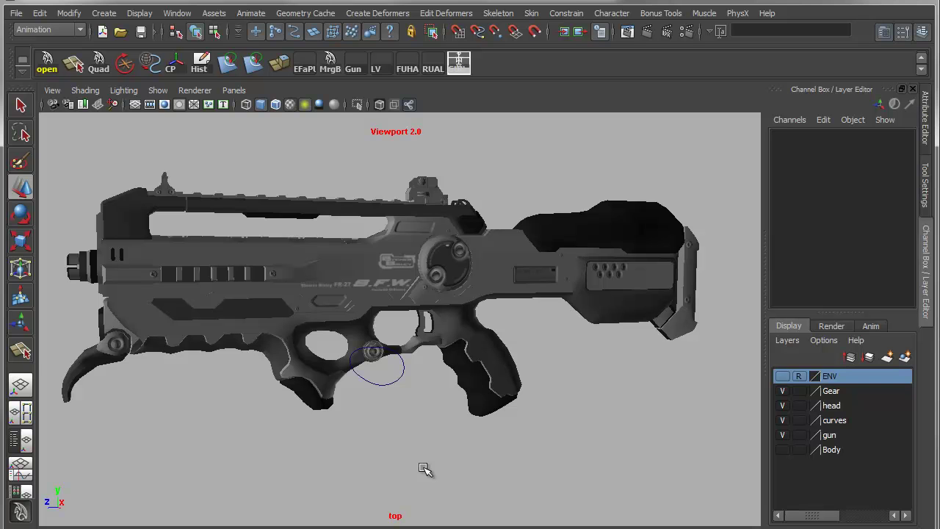
left_click_drag(418, 458, 426, 458, "alt")
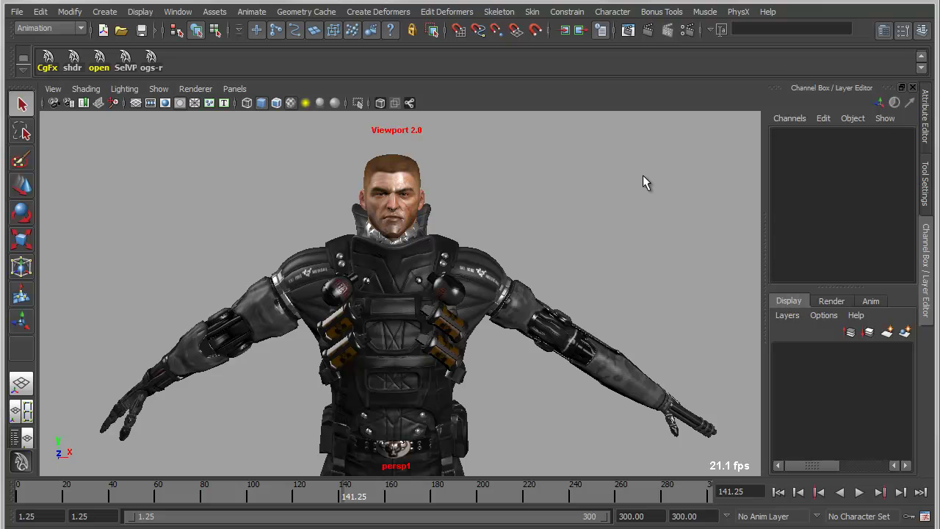
- Examine the textured character's head in Viewport 2.0, from the front of the face to the scarred cheek up close
middle_click_drag(455, 194, 466, 250, "alt")
right_click_drag(468, 244, 630, 255, "alt")
middle_click_drag(563, 245, 566, 260, "alt")
right_click_drag(567, 260, 636, 263, "alt")
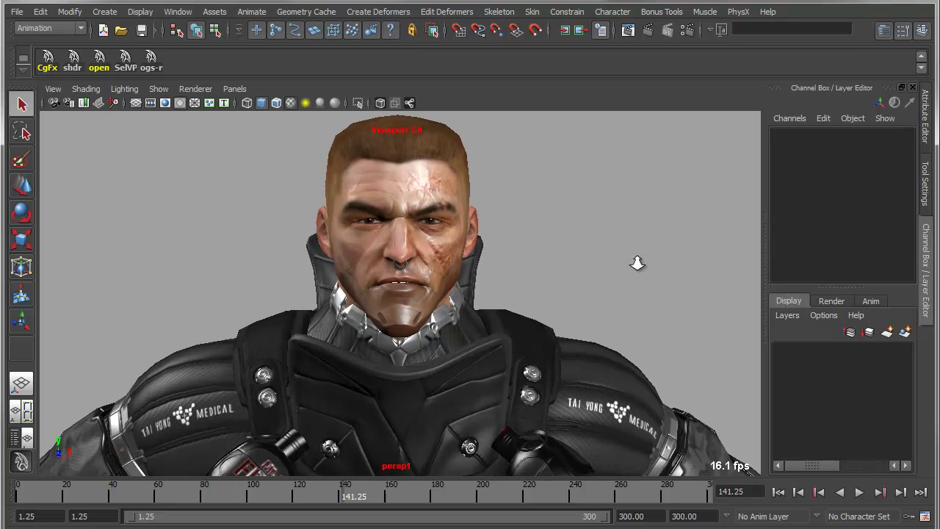
middle_click_drag(539, 213, 533, 240, "alt")
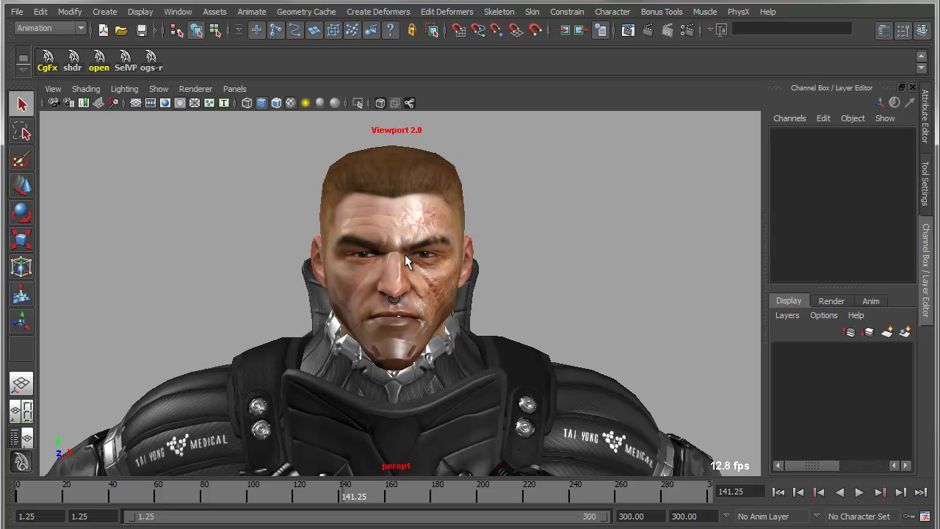
right_click_drag(408, 261, 694, 277, "alt")
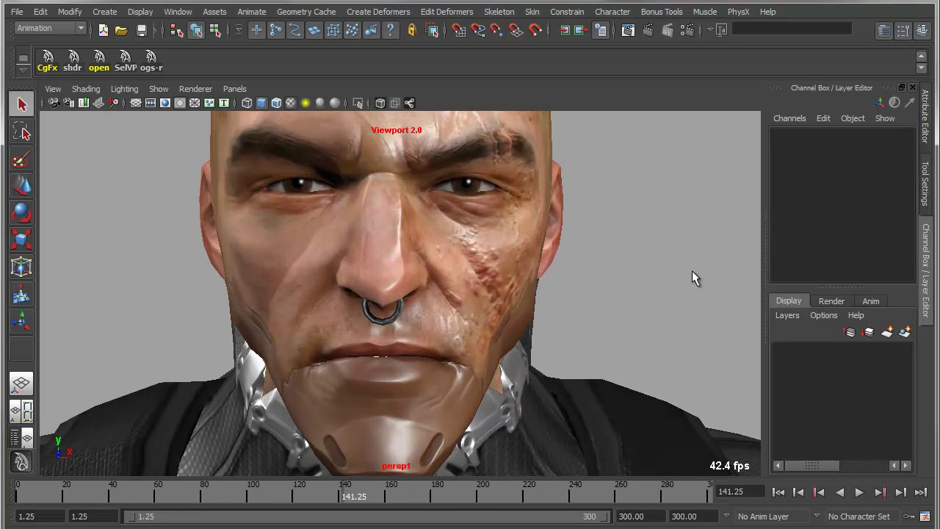
left_click_drag(579, 267, 491, 261, "alt")
scroll(491, 264, "up", 3)
middle_click_drag(501, 266, 544, 279, "alt")
right_click_drag(551, 284, 639, 302, "alt")
middle_click_drag(437, 279, 511, 321, "alt")
right_click_drag(511, 321, 452, 273, "alt")
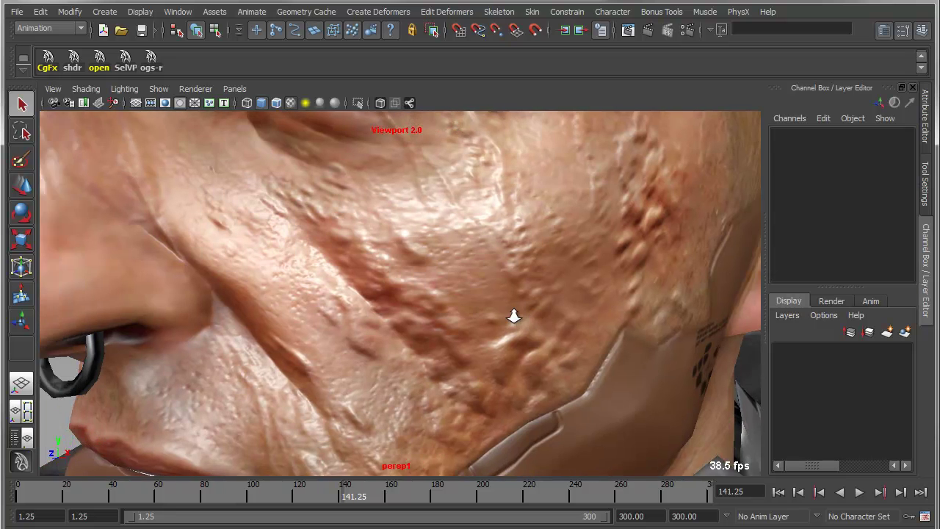
- Switch the viewport to Default Quality Rendering with the character's head and shoulders seen from the front
right_click_drag(314, 278, 436, 222, "alt")
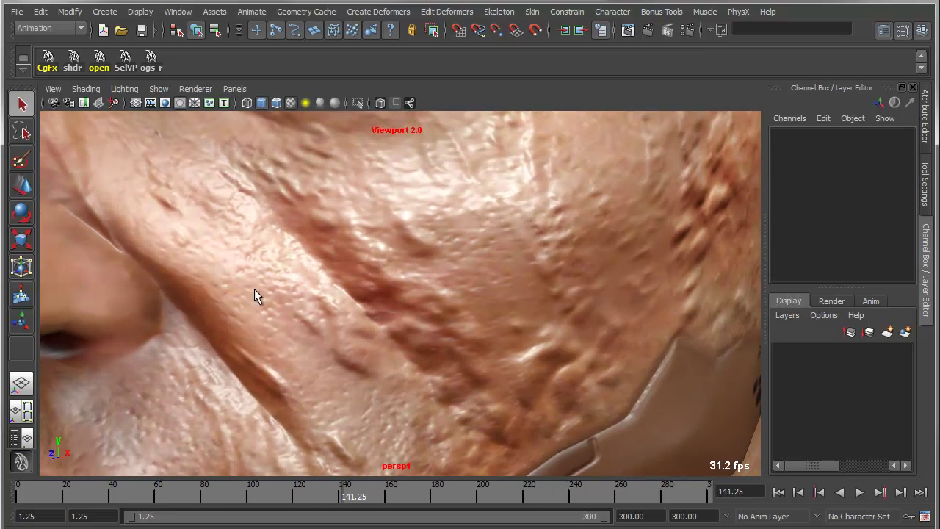
right_click_drag(626, 291, 193, 255, "alt")
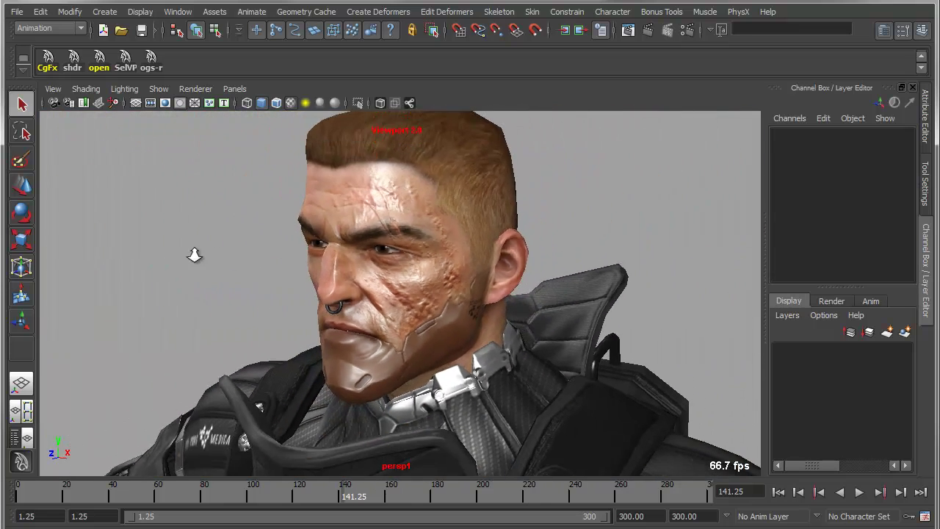
left_click_drag(377, 290, 469, 270, "alt")
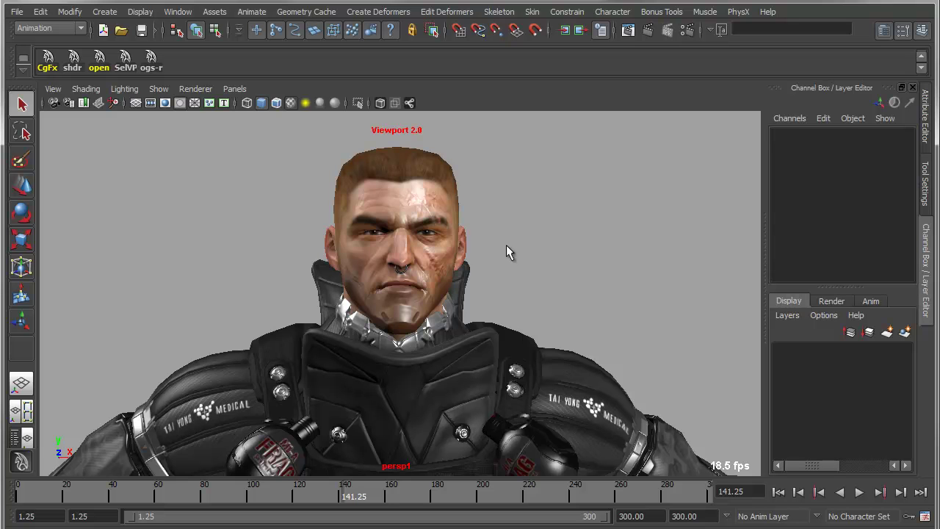
left_click(195, 89)
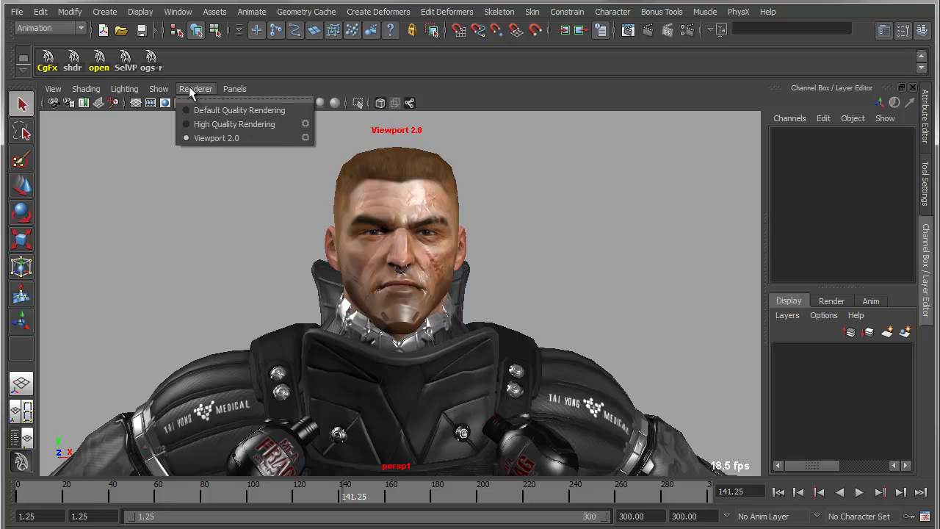
left_click(201, 111)
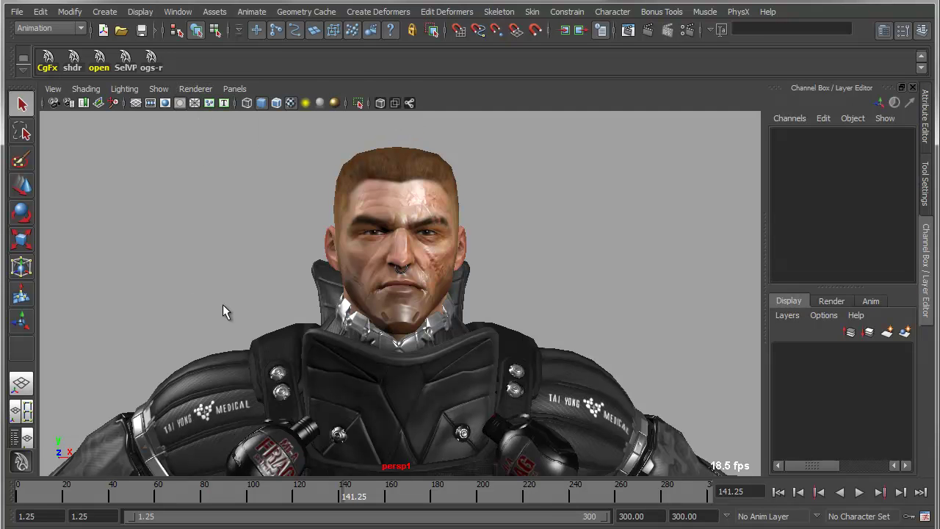
- Play the character's turntable animation from the first frame in default quality, stop it and rewind it
right_click_drag(708, 329, 517, 367, "alt")
middle_click_drag(518, 368, 511, 299, "alt")
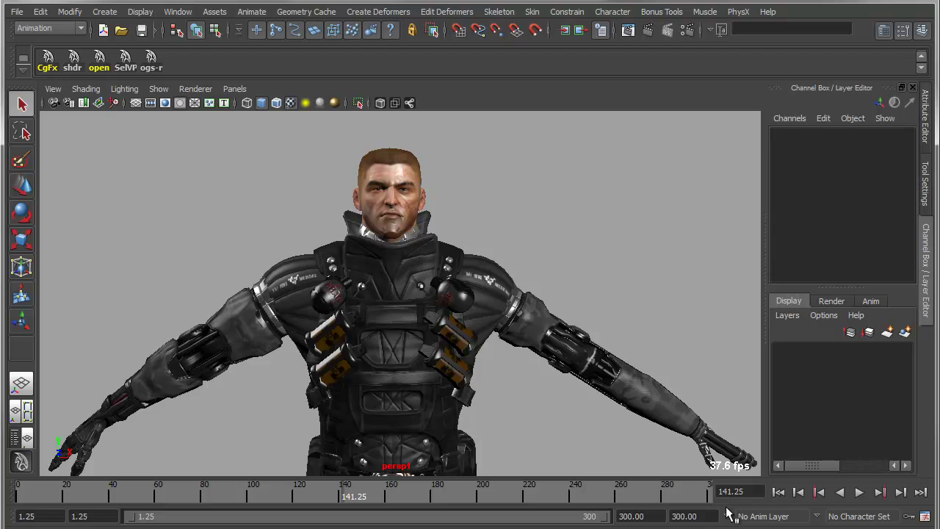
left_click(779, 492)
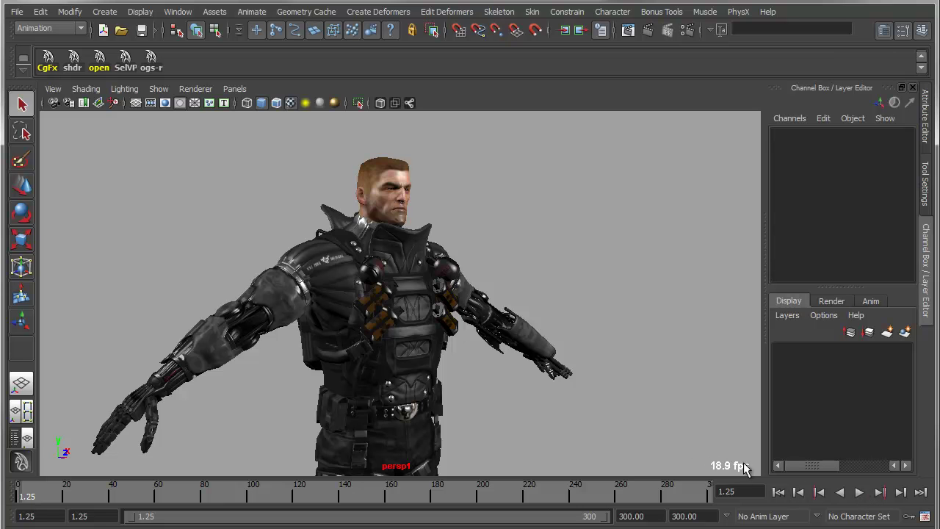
left_click(858, 490)
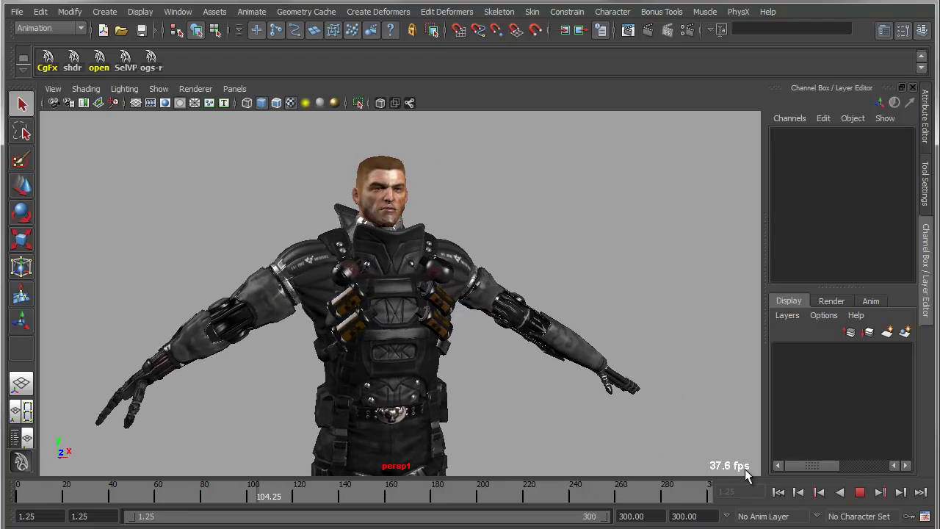
left_click(860, 492)
left_click(780, 493)
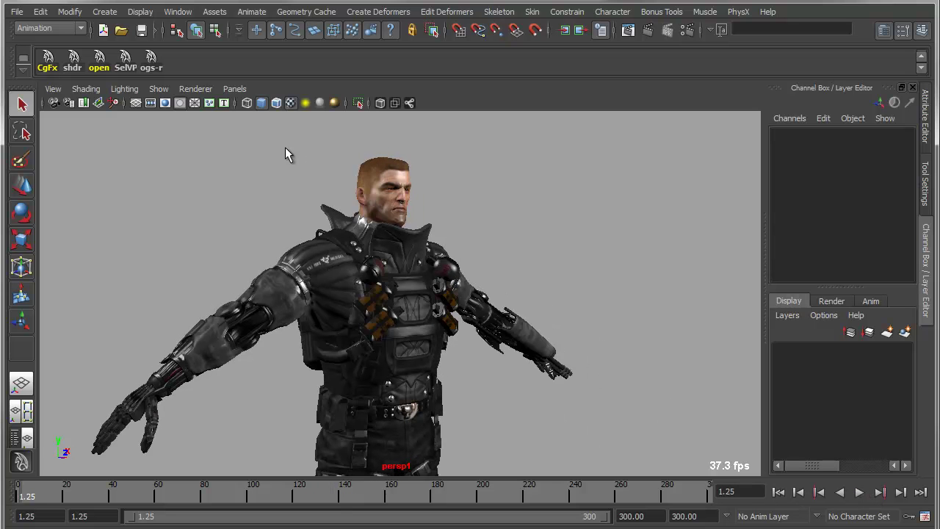
- Switch the renderer back to Viewport 2.0, play the turntable animation and stop it
left_click(195, 89)
left_click(212, 141)
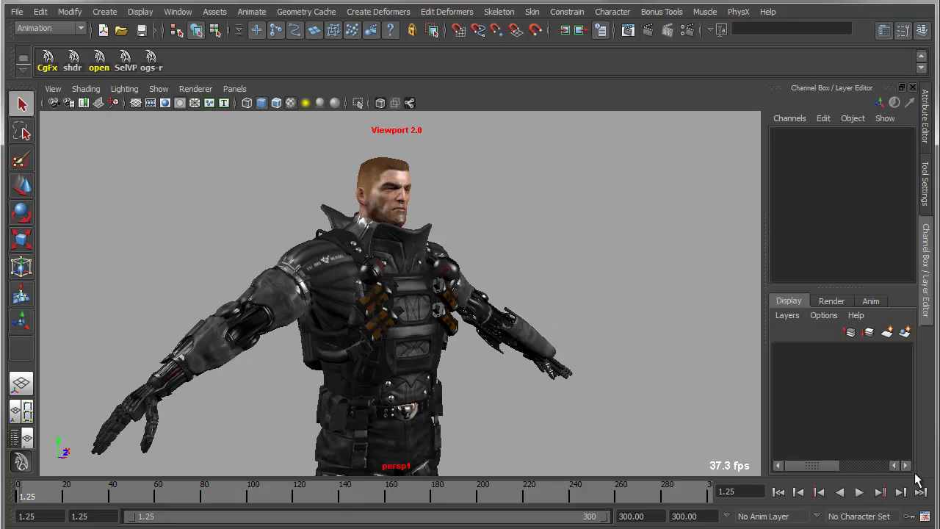
left_click(860, 492)
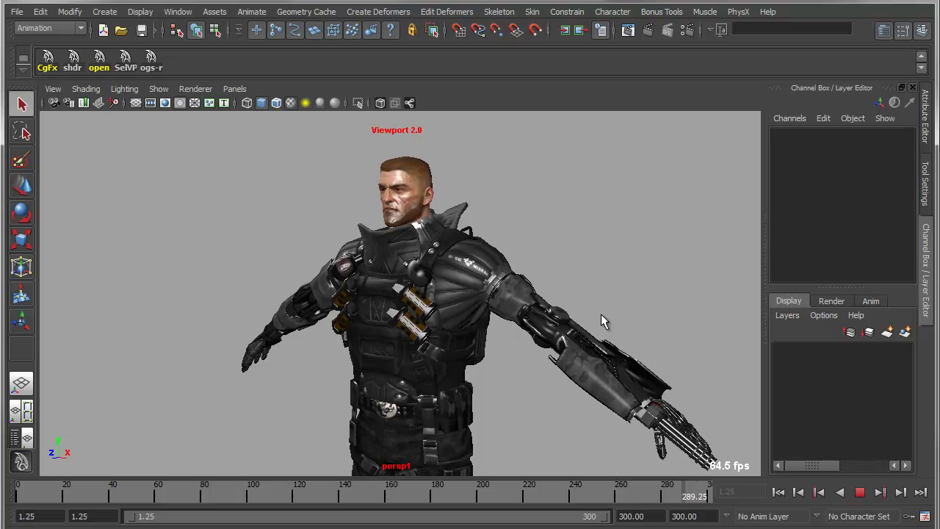
left_click(862, 493)
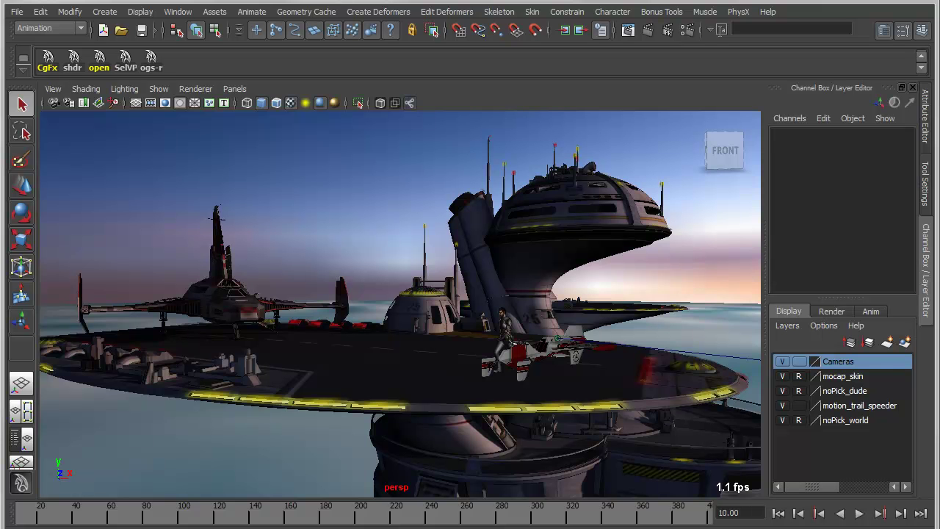
- Switch the landing platform scene to the Viewport 2.0 renderer
mouse_move(507, 353)
left_mouse_down("alt")
mouse_move(526, 348)
mouse_move(485, 351)
mouse_move(493, 336)
mouse_move(500, 353)
left_mouse_up("alt")
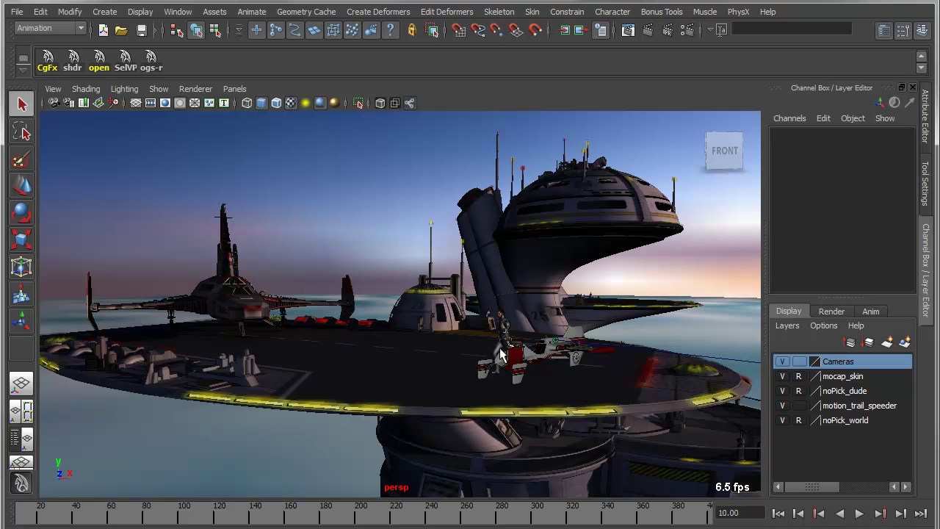
left_click(195, 89)
left_click(197, 139)
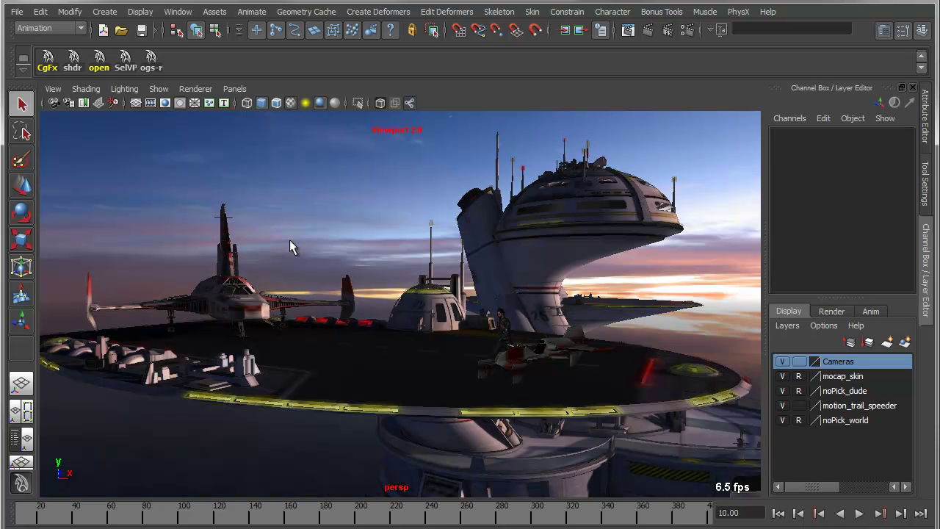
- Play the platform scene's animation and set the current time to frame 174
left_click_drag(295, 240, 301, 250, "alt")
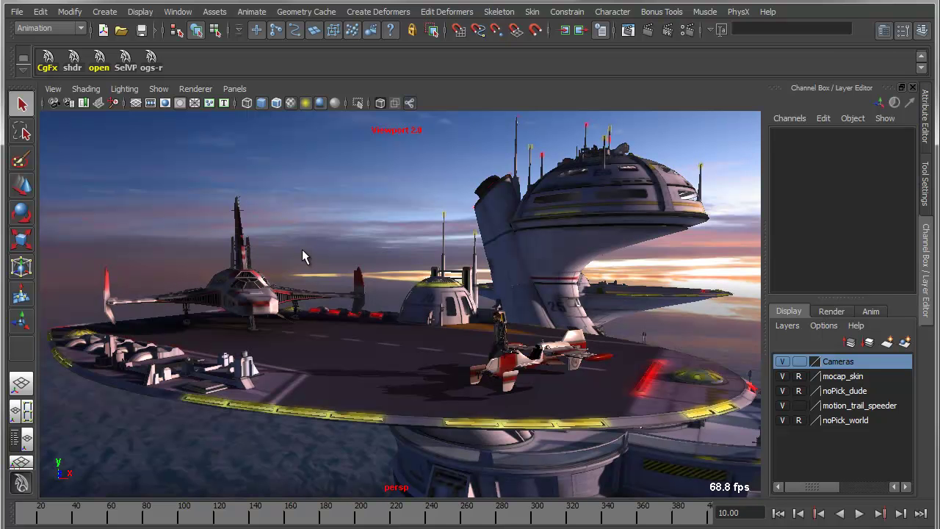
left_click_drag(353, 303, 314, 311, "alt")
key("alt+v")
left_click_drag(267, 518, 315, 527)
- Examine the rider and the red and white speeder up close on the landing platform
left_click_drag(333, 426, 309, 432, "alt")
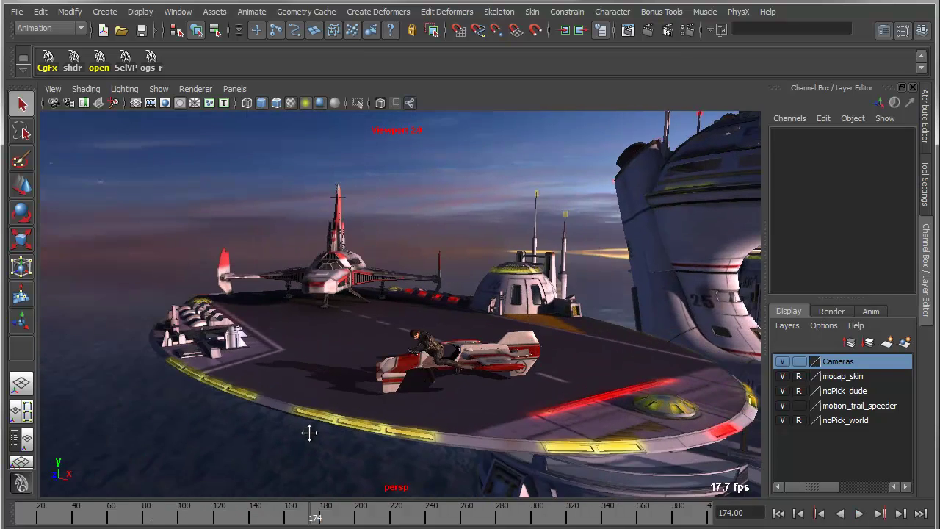
middle_click_drag(310, 432, 273, 418, "alt")
scroll(346, 412, "up", 6)
middle_click_drag(345, 413, 416, 373, "alt")
scroll(398, 403, "down", 2)
left_click_drag(398, 404, 401, 402, "alt")
middle_click_drag(400, 403, 365, 399, "alt")
left_click_drag(365, 398, 369, 401, "alt")
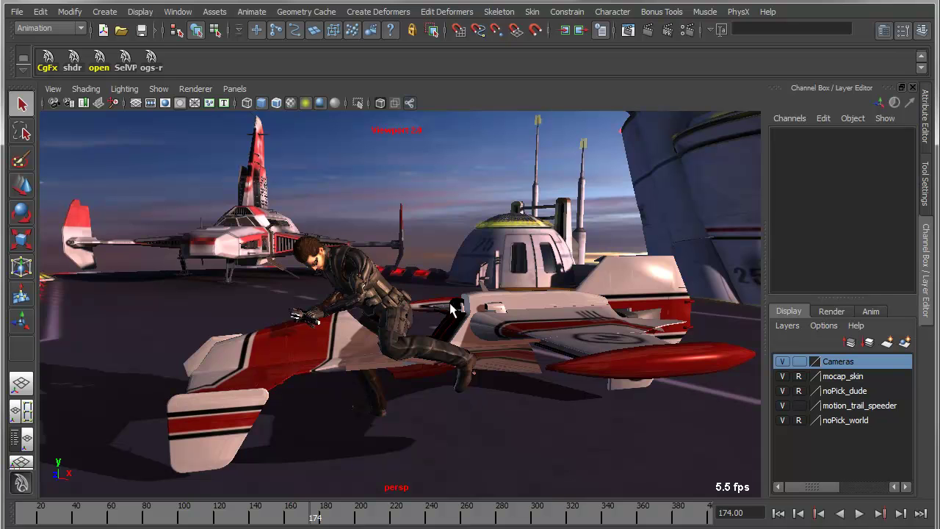
- Open the hardwareRenderingGlobals attributes and enable Gamma Correction
left_click(124, 59)
left_click(926, 116)
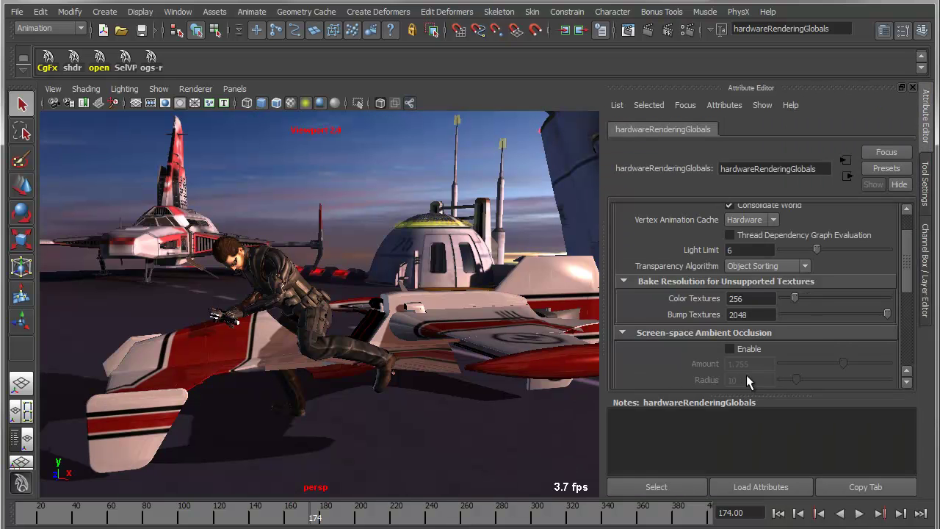
left_click_drag(755, 394, 756, 457)
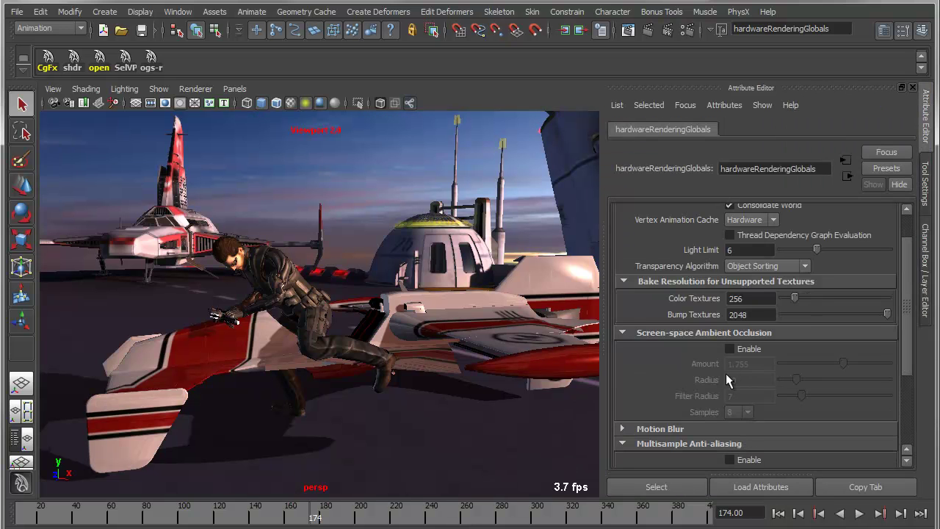
scroll(738, 373, "down", 3)
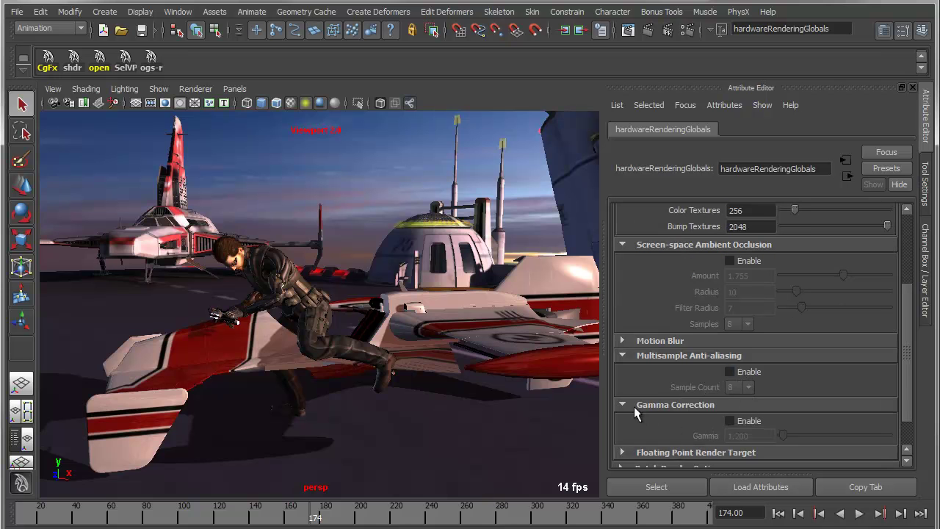
left_click(730, 421)
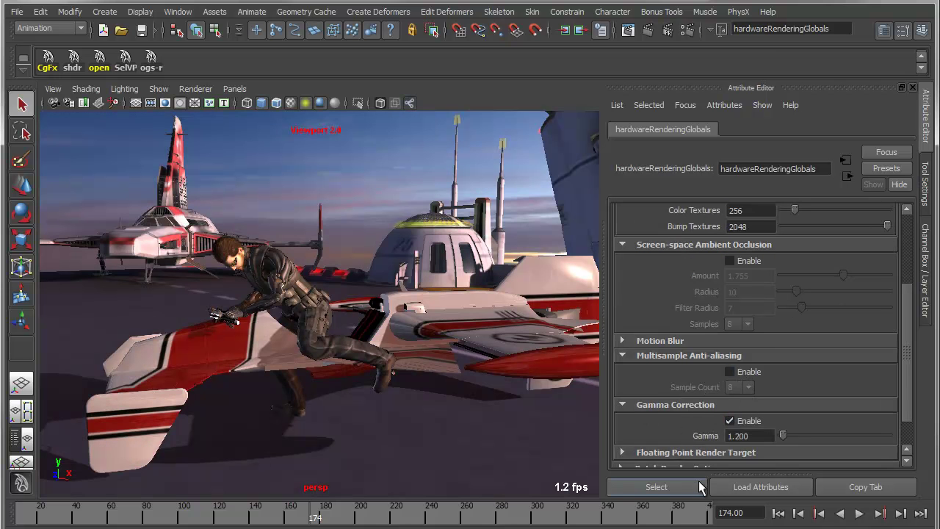
- Try a gamma of 1.612 and set it back to 1.2
left_click_drag(783, 434, 692, 439)
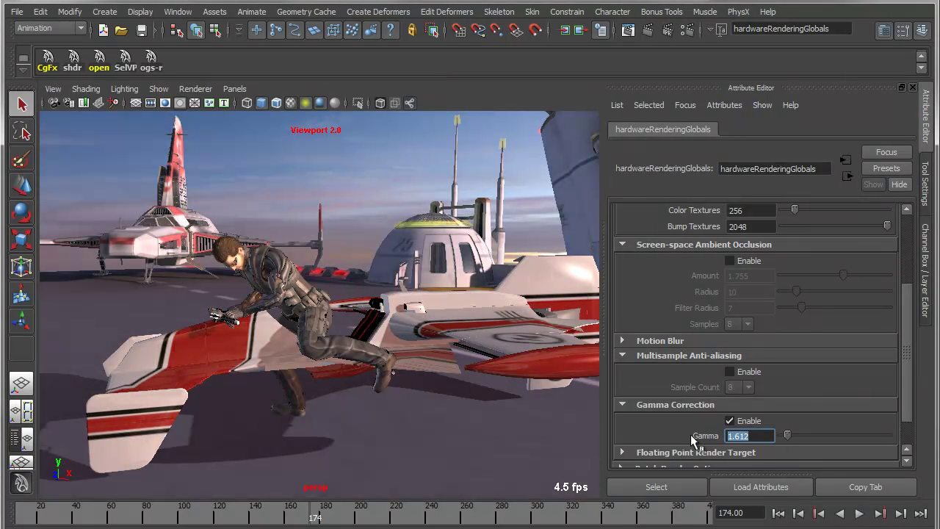
type("1.2")
key("Return")
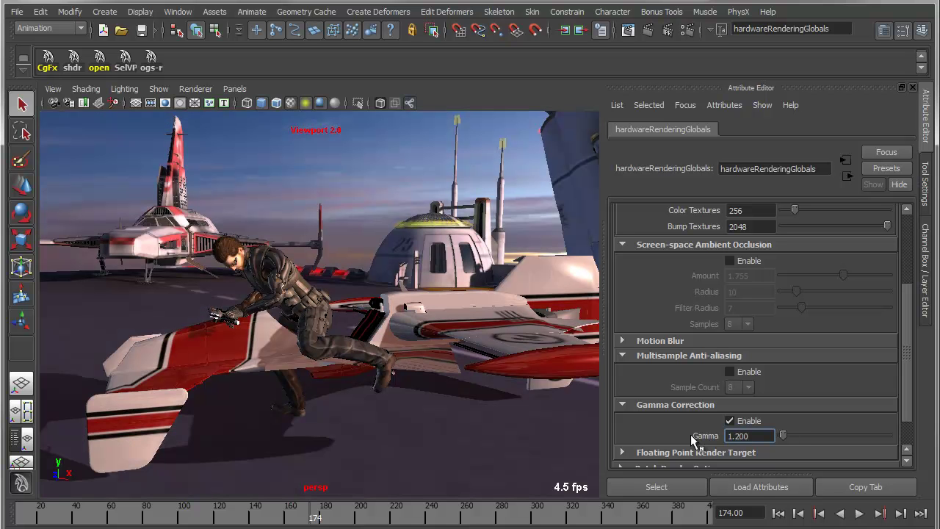
- Set the gamma correction value to 1.3
left_click_drag(737, 436, 757, 438)
type("3")
key("Return")
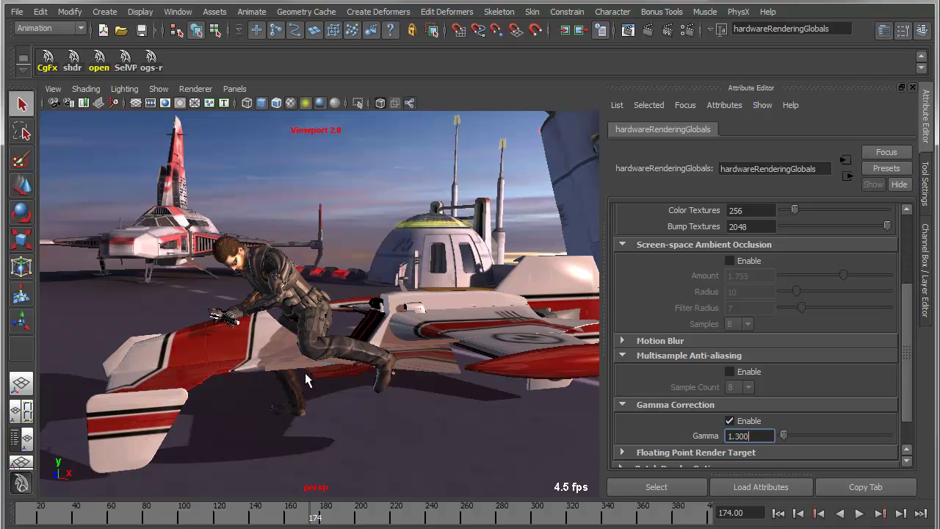
- Enable Multisample Anti-aliasing and check the edges of the rider and speeder from other angles
left_click(730, 373)
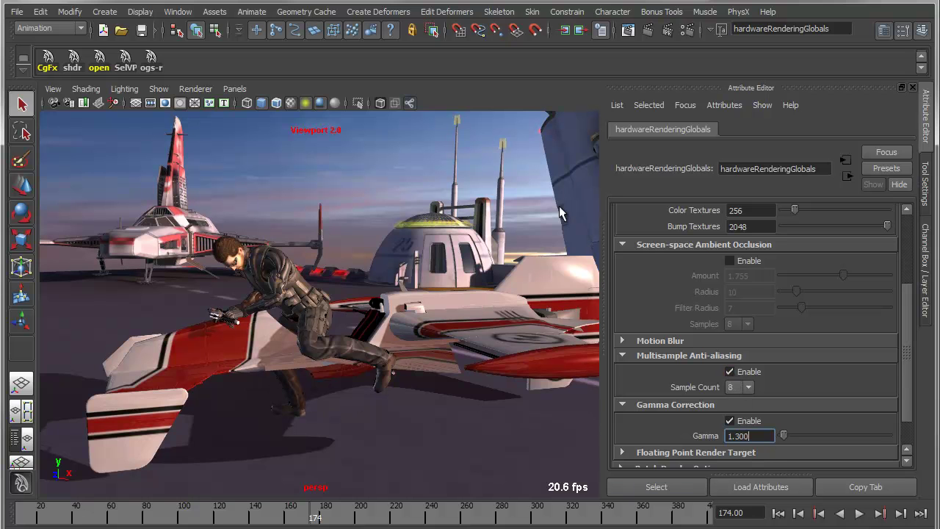
left_click_drag(408, 336, 374, 237, "alt")
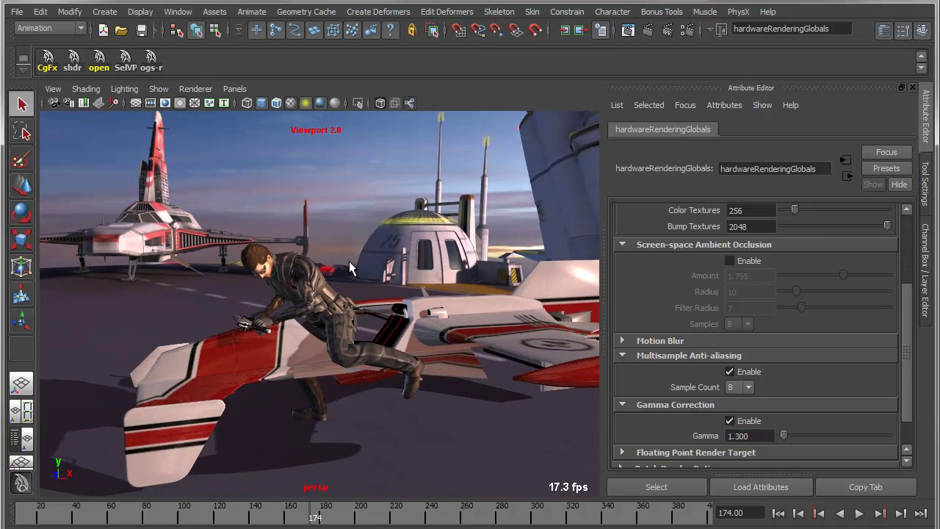
left_click_drag(377, 363, 357, 343, "alt")
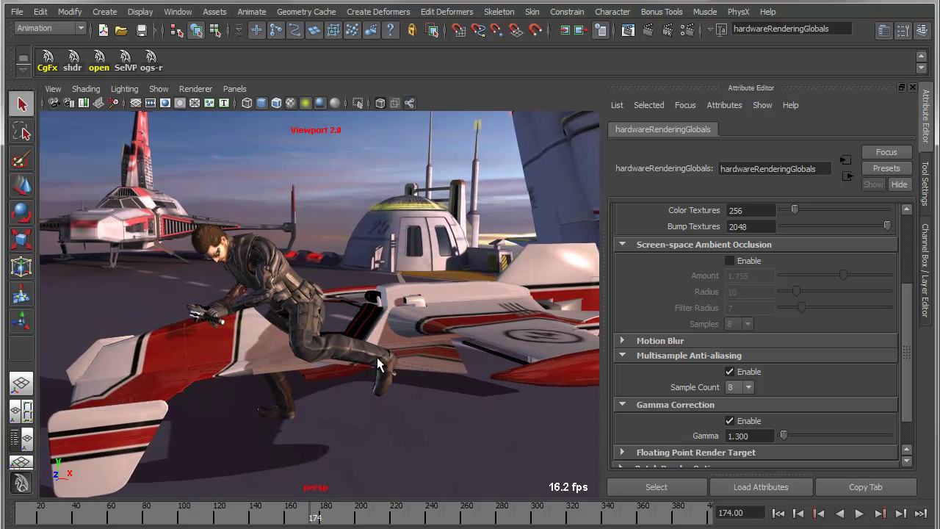
- Enable Screen-space Ambient Occlusion and check its shading around the rider and speeder
scroll(662, 389, "down", 2)
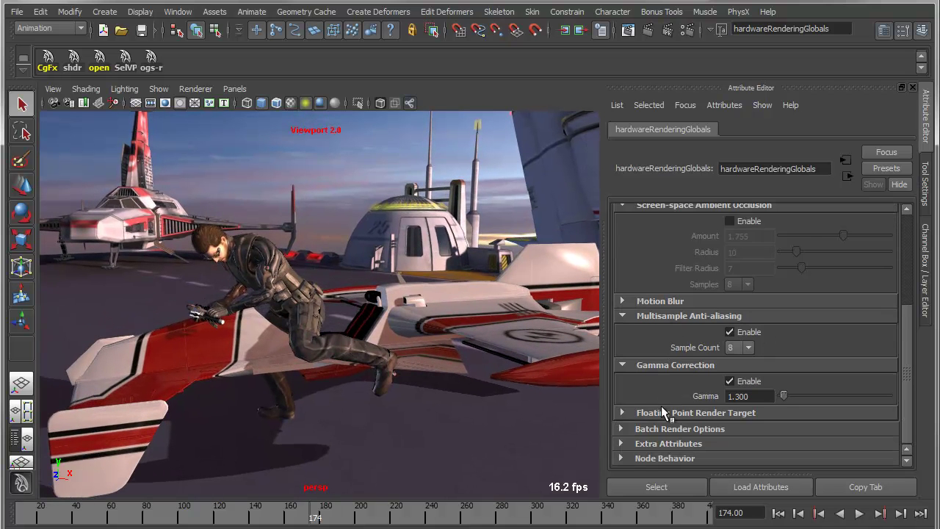
scroll(653, 401, "up", 4)
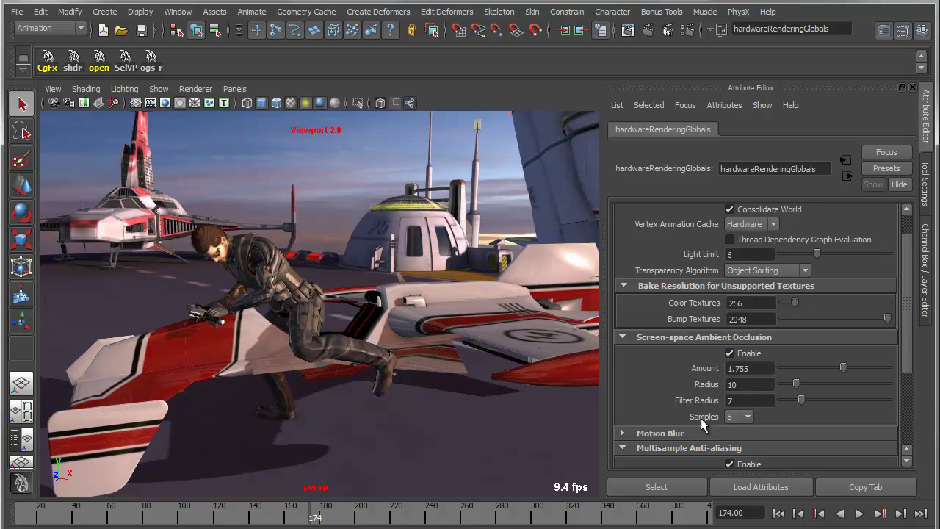
left_click_drag(586, 233, 531, 137, "alt")
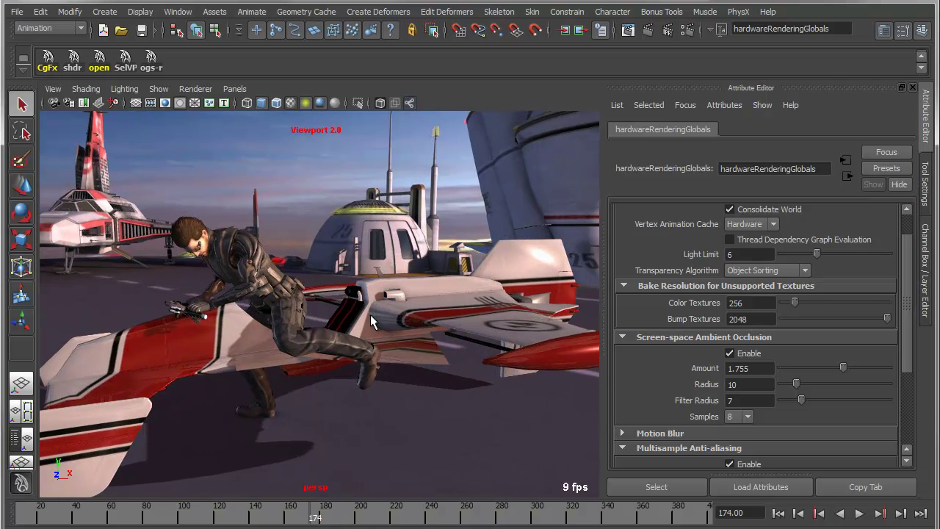
- Raise the ambient occlusion amount to 2.224 and check the shading on the rider and speeder
mouse_move(835, 363)
left_mouse_down()
mouse_move(906, 369)
mouse_move(792, 367)
mouse_move(901, 360)
mouse_move(816, 362)
mouse_move(886, 368)
mouse_move(789, 363)
mouse_move(879, 363)
mouse_move(820, 364)
mouse_move(861, 363)
left_mouse_up()
middle_click_drag(471, 328, 459, 307, "alt")
left_click_drag(459, 307, 448, 321, "alt")
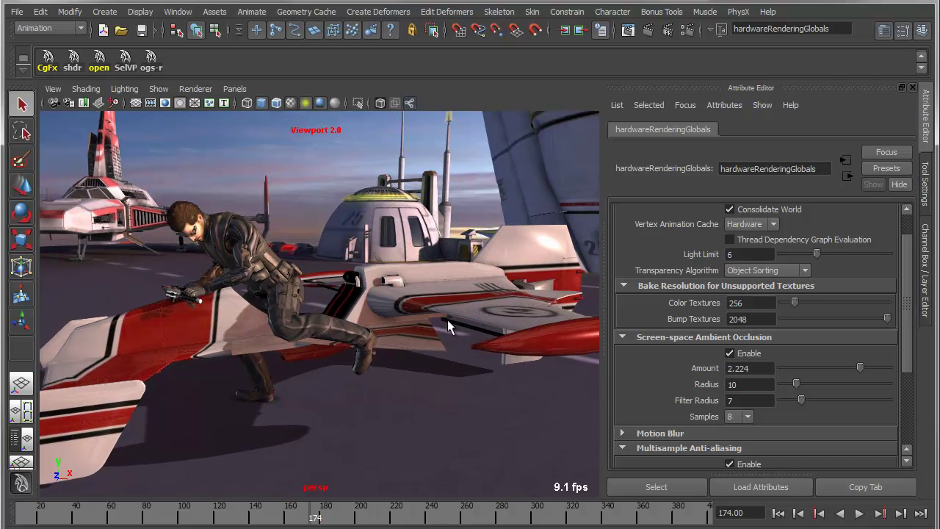
left_click_drag(435, 351, 429, 351, "alt")
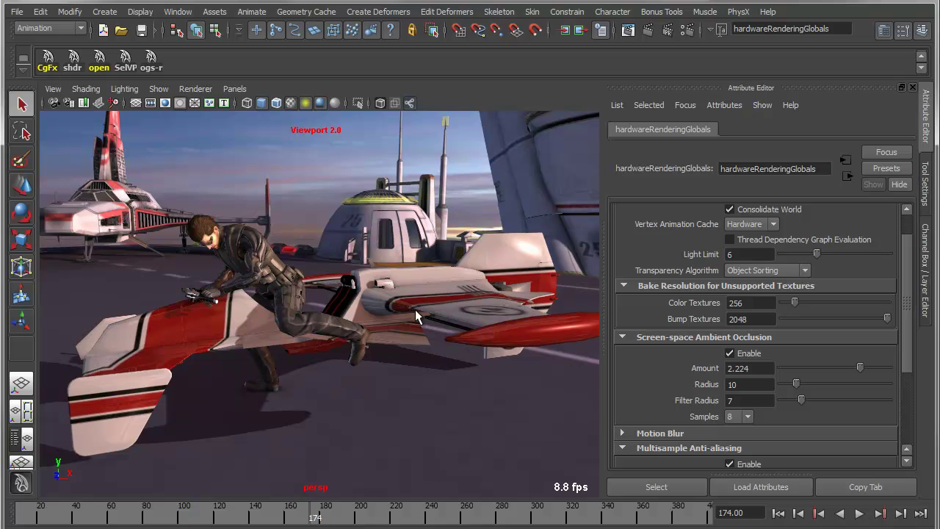
- Select the persp view's camera and enable its Depth Of Field
left_click(53, 89)
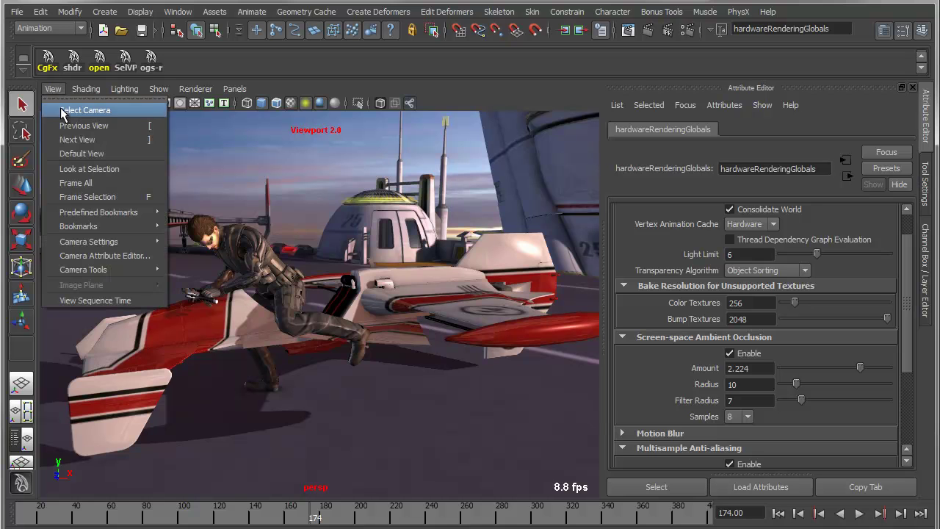
left_click(81, 107)
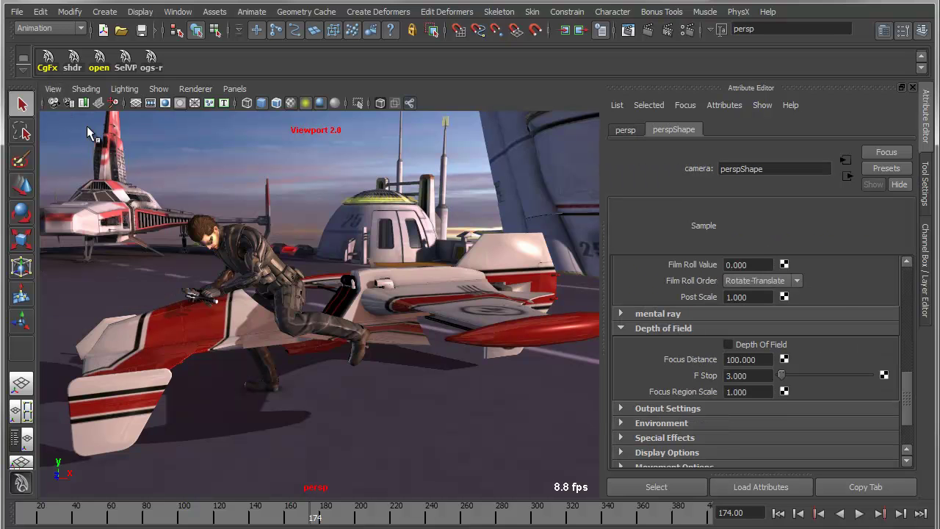
left_click(728, 344)
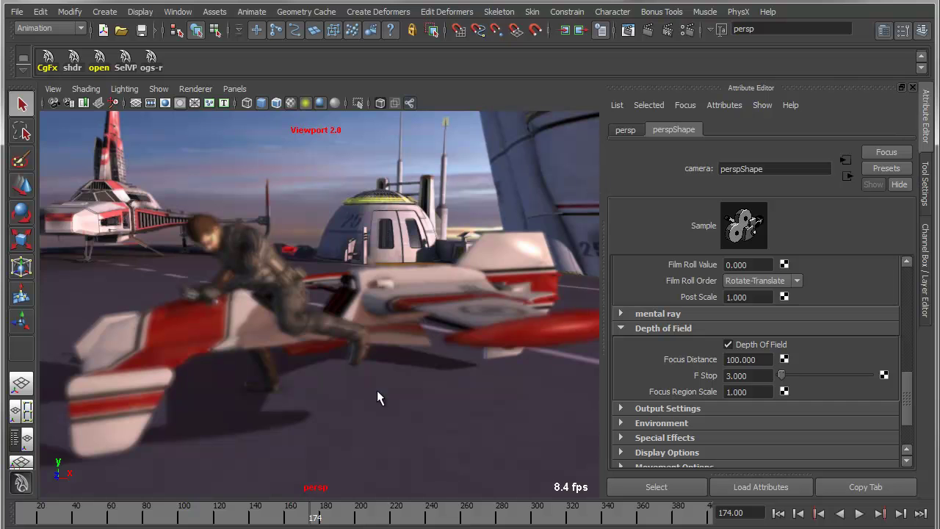
- Set the persp camera's Focus Distance to 27.5 and check the focus on the rider and speeder
double_click(761, 360)
type("95.2")
key("Return")
left_click_drag(714, 359, 219, 361, "ctrl")
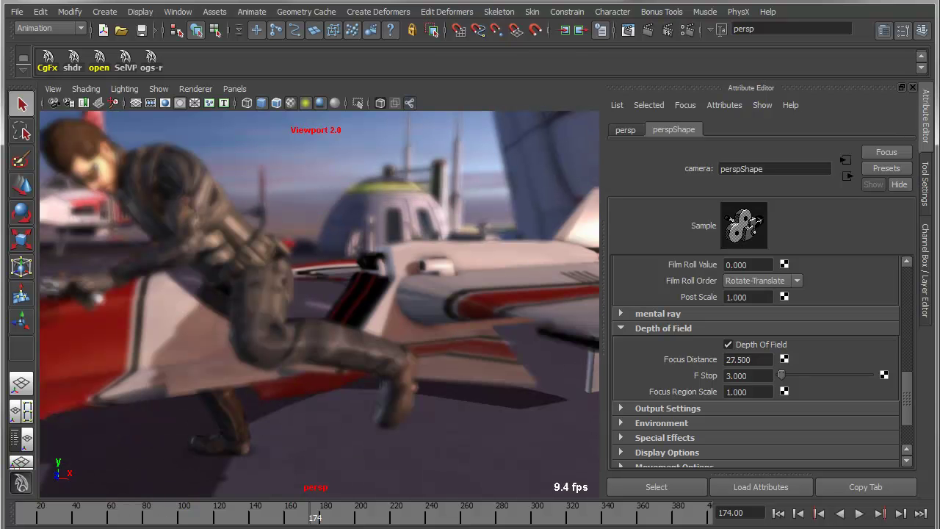
scroll(353, 408, "down", 5)
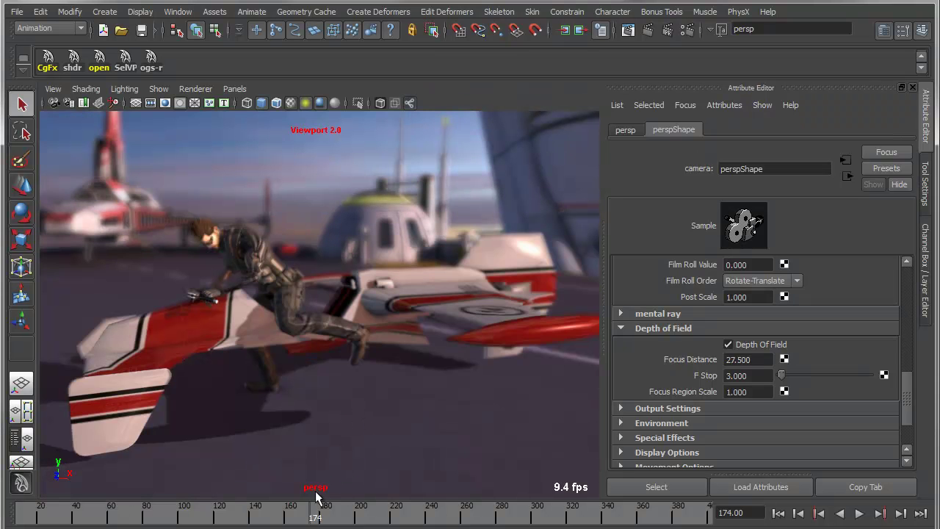
- Scrub the animation back to frame 129 and adjust the camera's F Stop slightly
left_click_drag(310, 518, 236, 518)
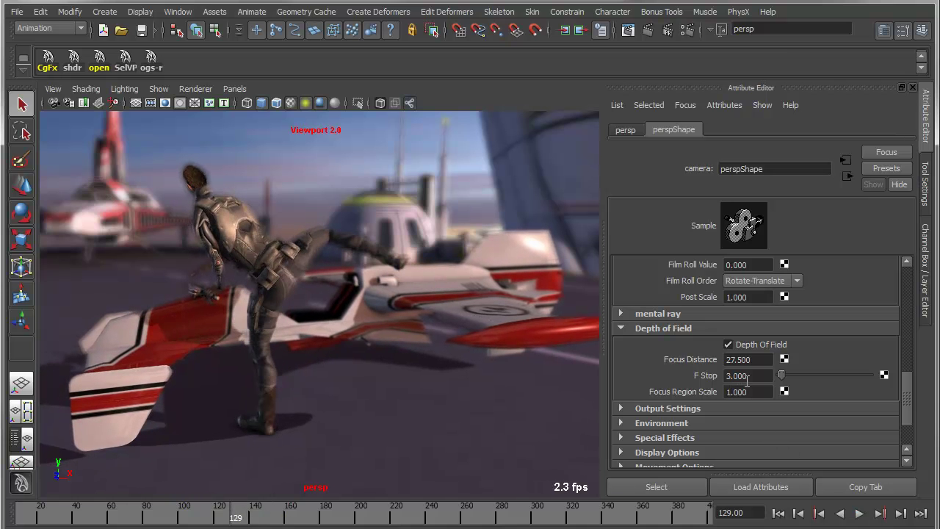
left_click_drag(782, 375, 796, 384)
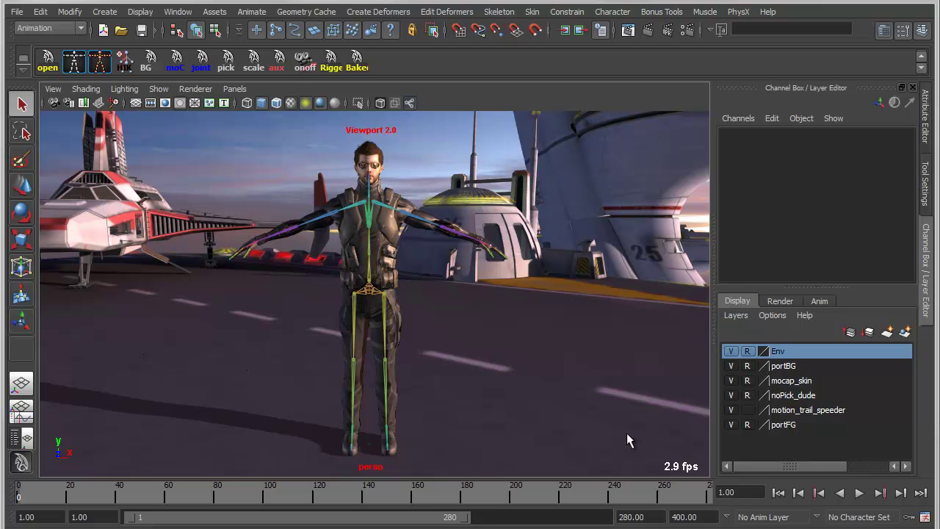
- Hide the Env, portBG and portFG environment layers so only the rigged character remains in the view
left_click_drag(353, 249, 352, 254, "alt")
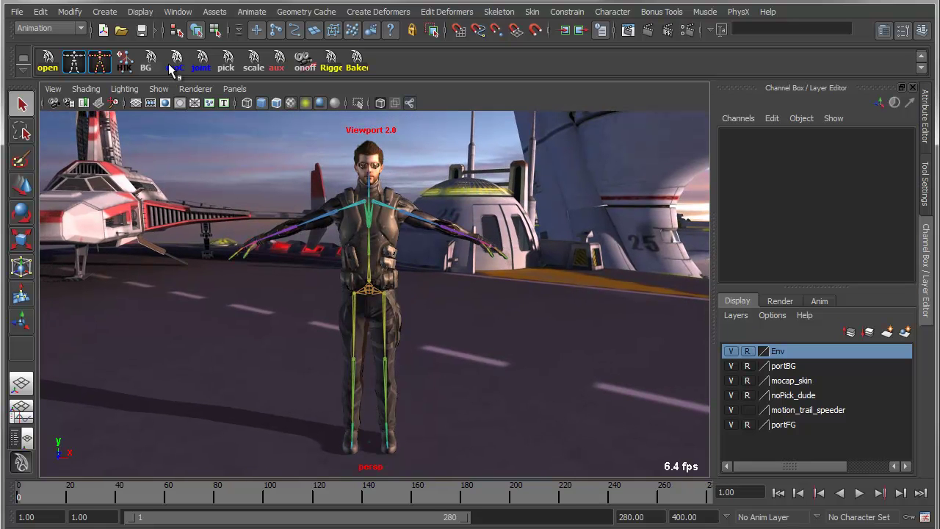
left_click(150, 62)
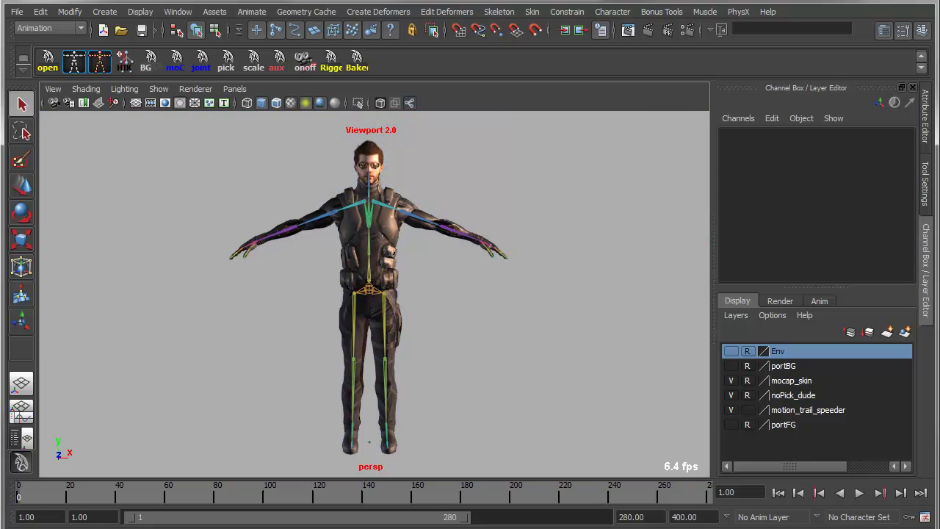
left_click_drag(446, 402, 426, 383, "alt")
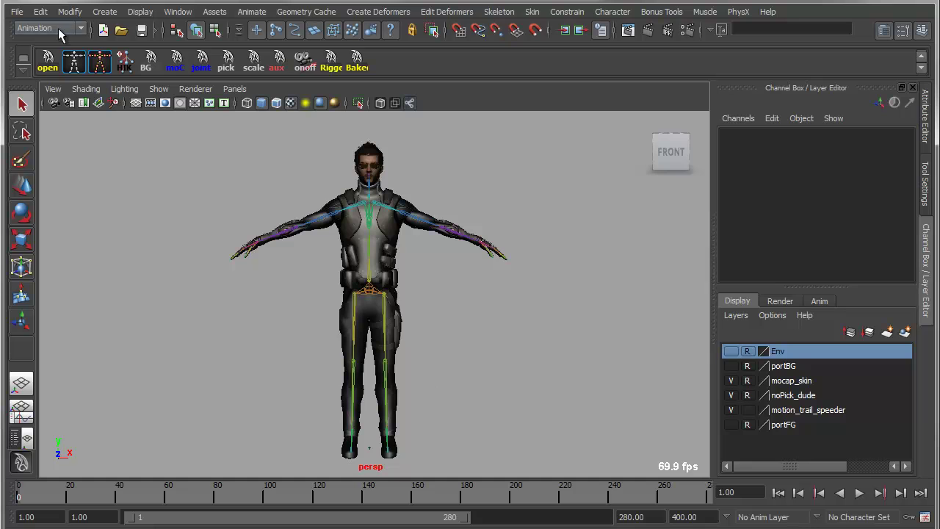
- Open the HumanIK Characterization Tool for Character1 and assign the shoulder joints to the arm nodes
left_click(74, 62)
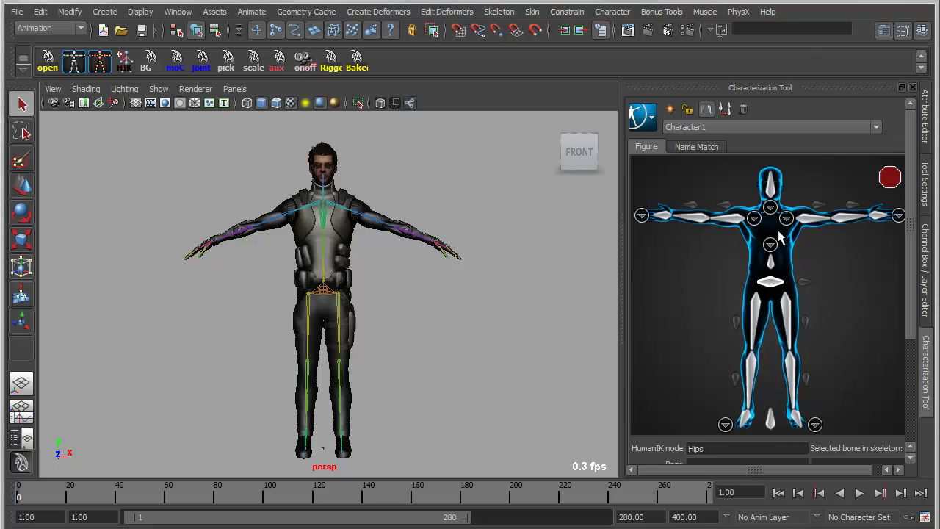
middle_click_drag(293, 182, 292, 188, "alt")
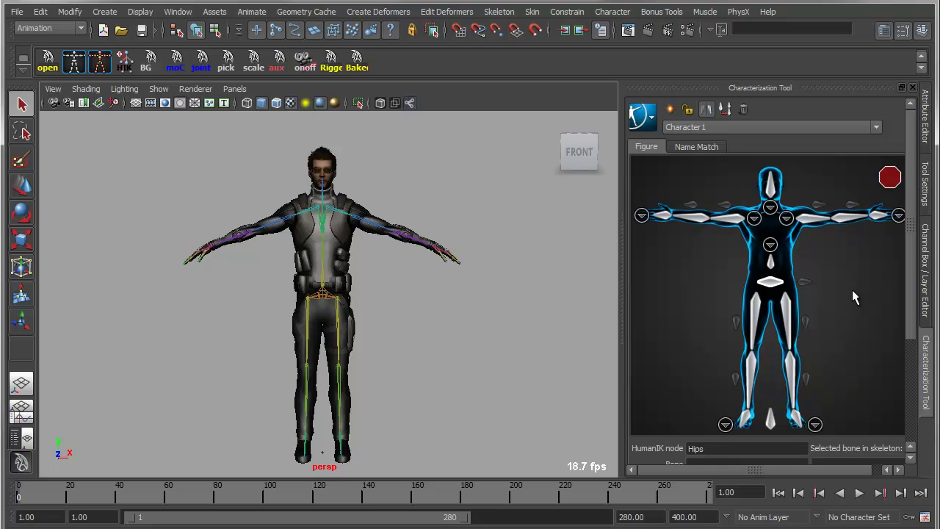
left_click(814, 218)
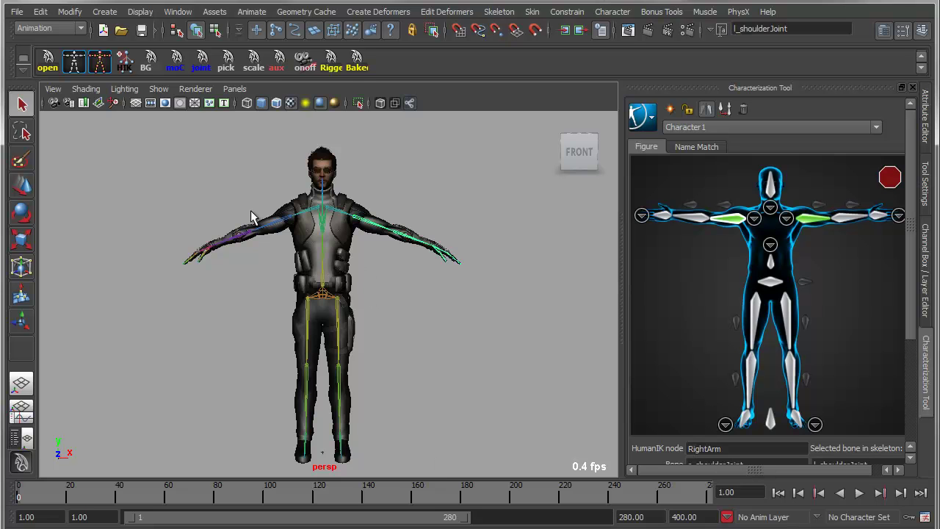
- Map the skeleton's hips joint to Hips and its hip joints to the LeftUpLeg and RightUpLeg nodes
left_click(776, 283)
left_click(323, 295)
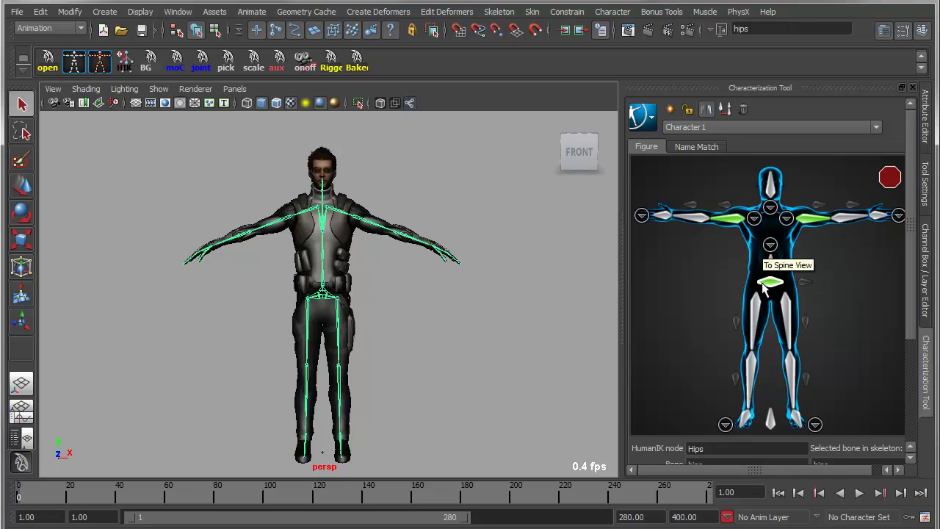
left_click(789, 317)
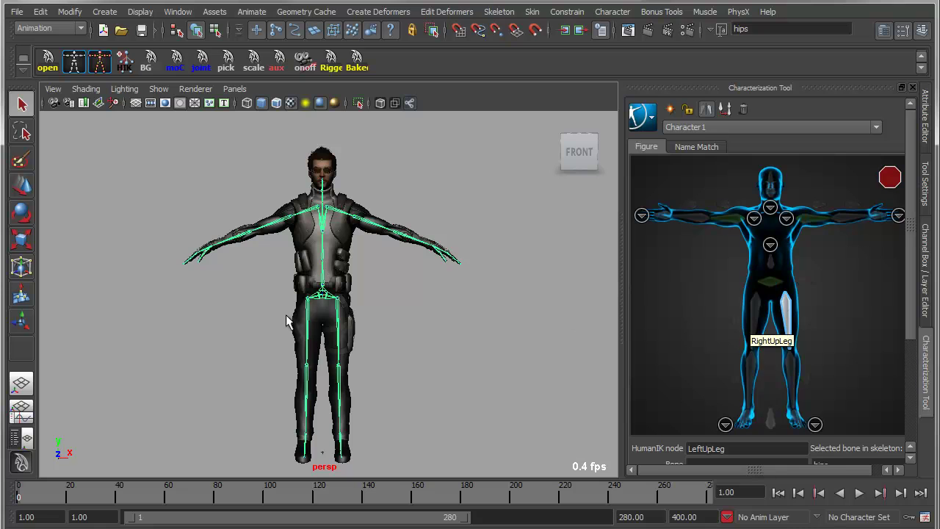
left_click(338, 317)
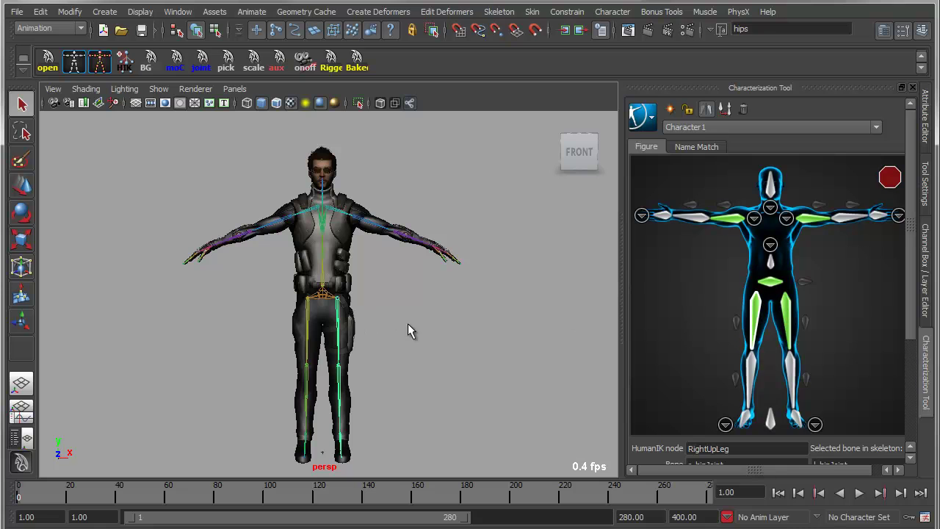
- Start applying a characterization template and clear the bone prefix for matching all bones
left_click(725, 109)
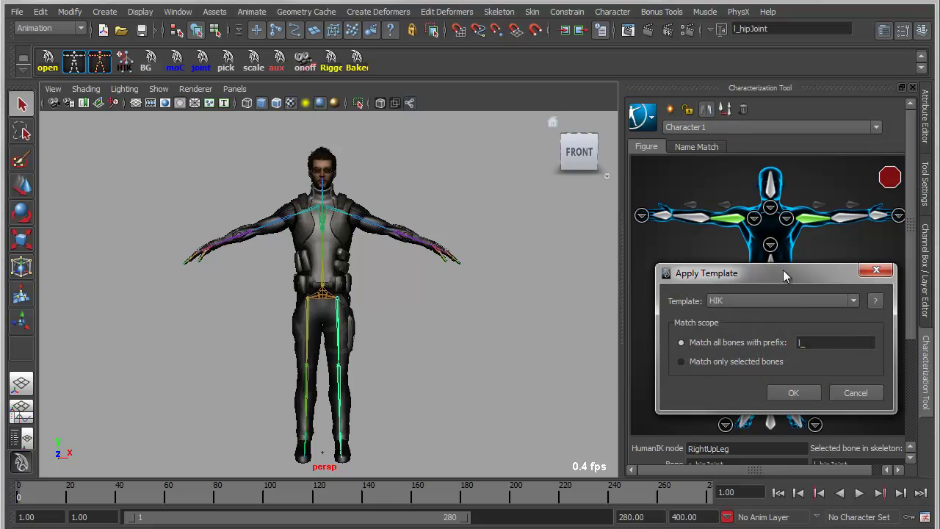
left_click_drag(783, 270, 547, 160)
left_click_drag(590, 233, 531, 230)
key("BackSpace")
- Load the custom template Eidos2.xml from the Maya 2012 Demo Files folder and apply it to the skeleton
left_click(531, 190)
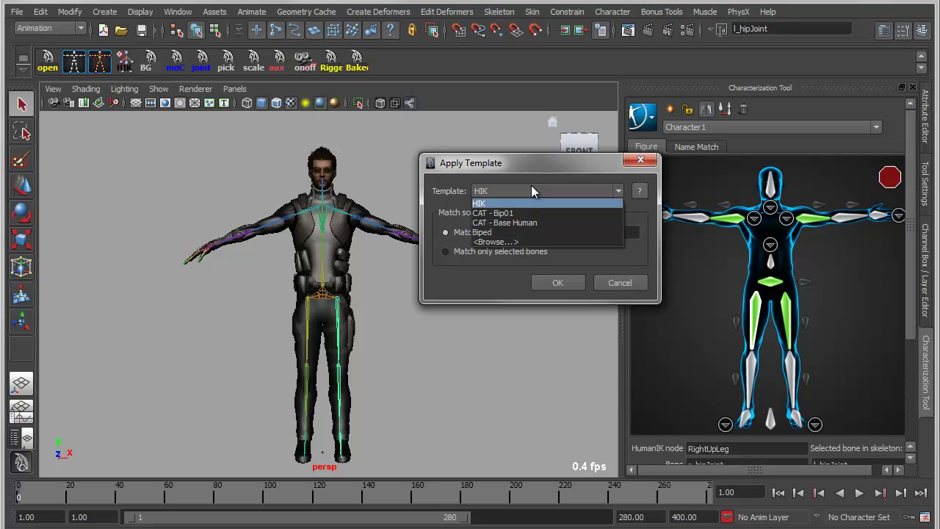
left_click(508, 241)
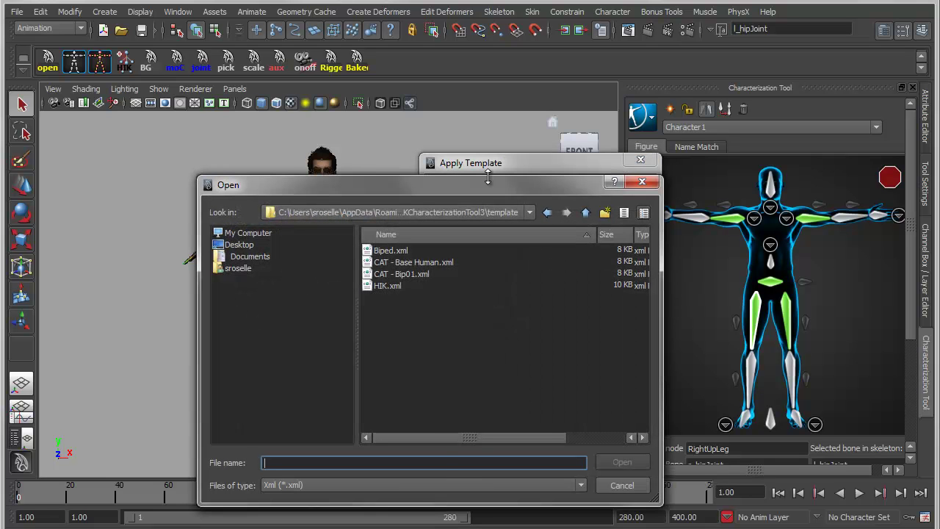
left_click_drag(491, 182, 496, 160)
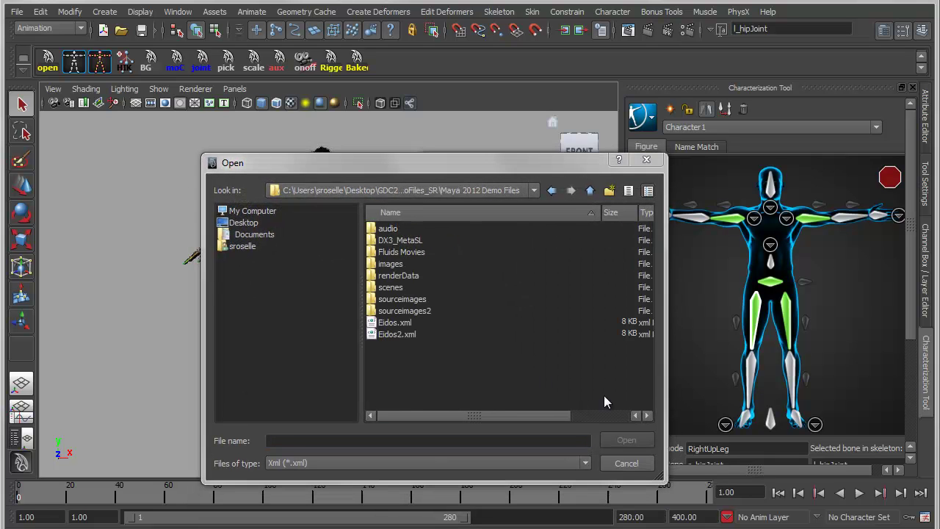
left_click(402, 334)
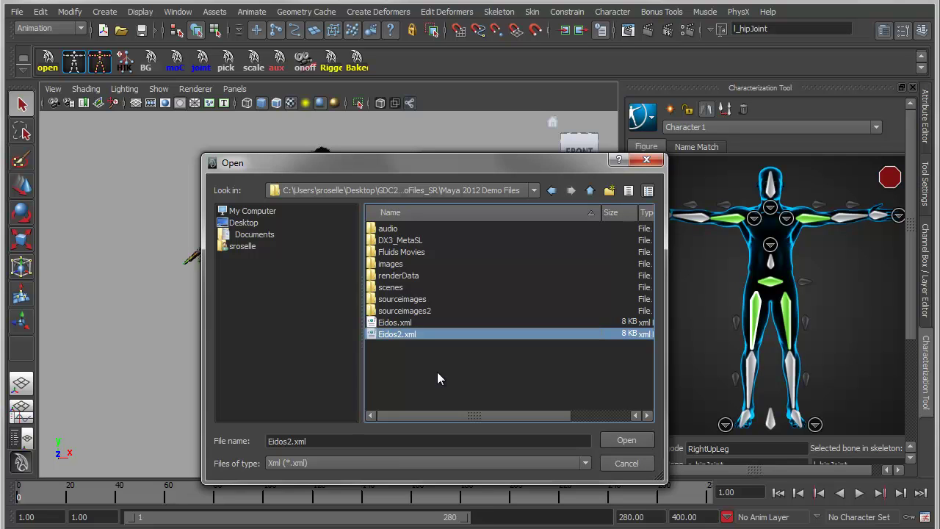
double_click(409, 334)
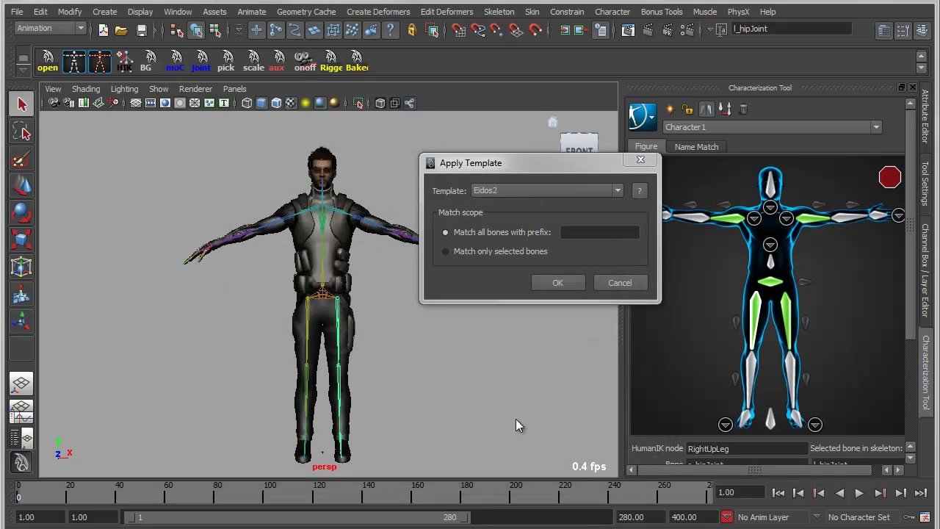
left_click(558, 282)
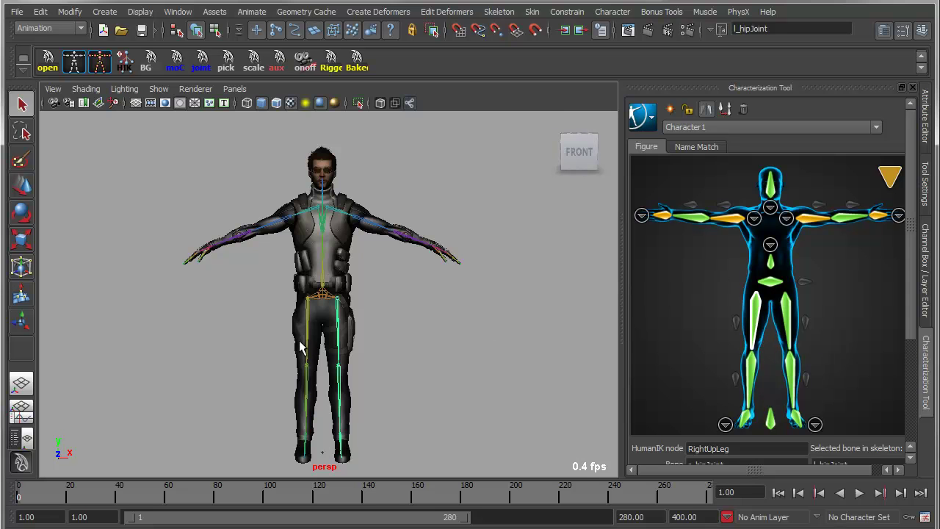
- Read the characterization's validation status and compare it with the character's arm pose
middle_click_drag(335, 296, 333, 319, "alt")
right_click_drag(333, 320, 354, 332, "alt")
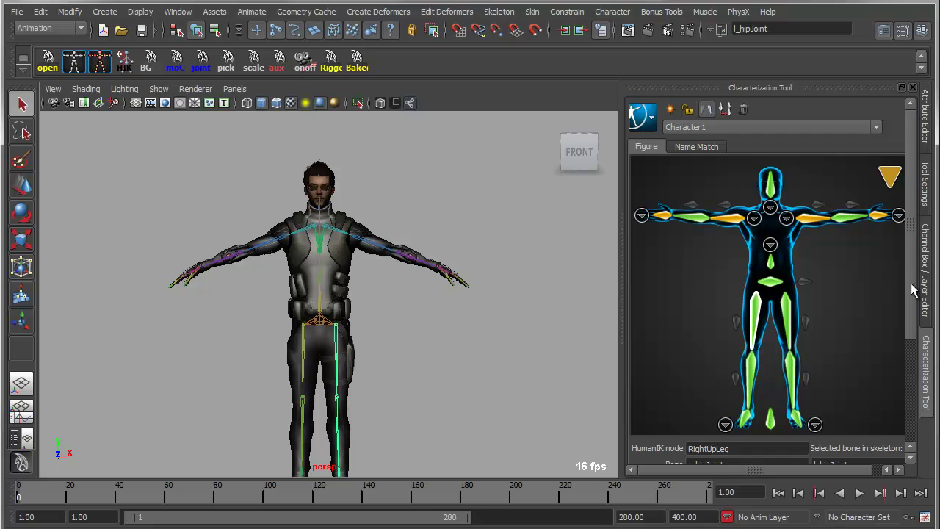
left_click_drag(911, 284, 908, 415)
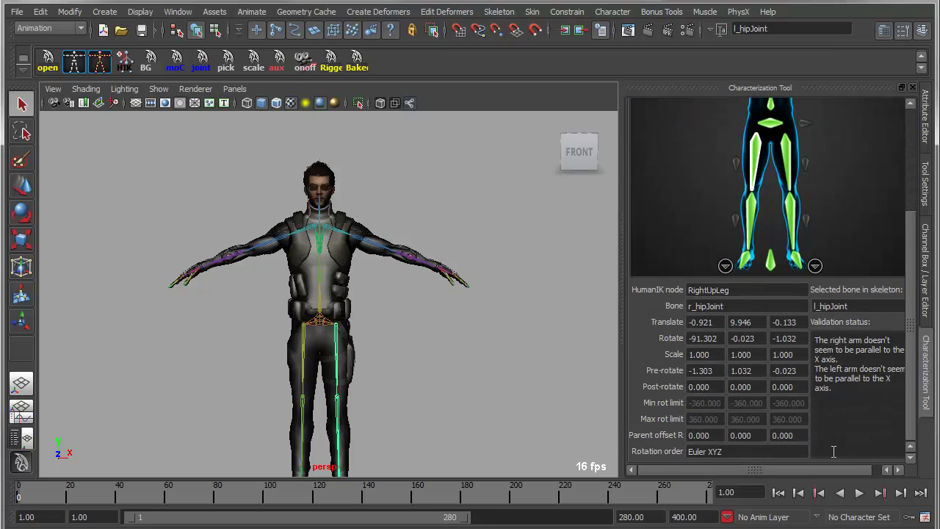
left_click_drag(911, 412, 909, 303)
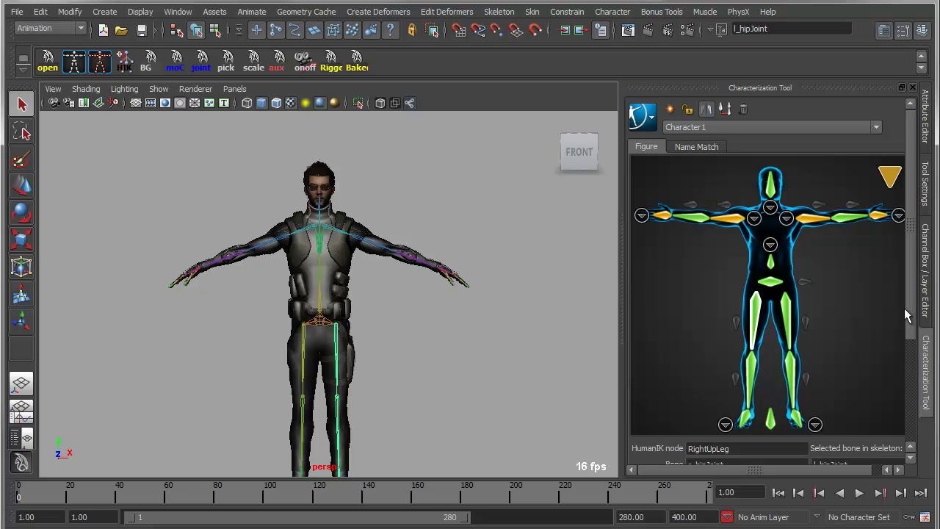
- Rotate the left and right shoulder joints together until both arms lie parallel to the X axis
right_click_drag(283, 289, 390, 338, "alt")
left_click(381, 250)
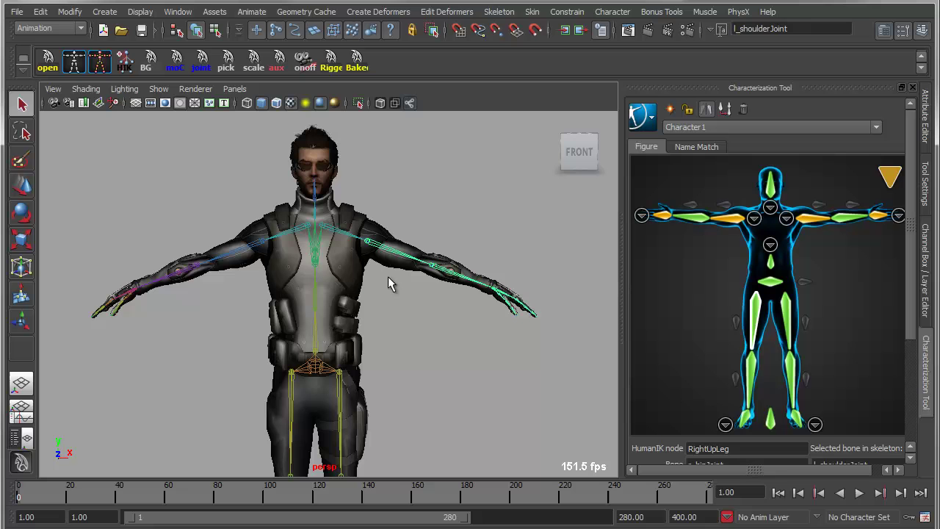
left_click(246, 246, "shift")
key("e")
left_click_drag(284, 180, 300, 188)
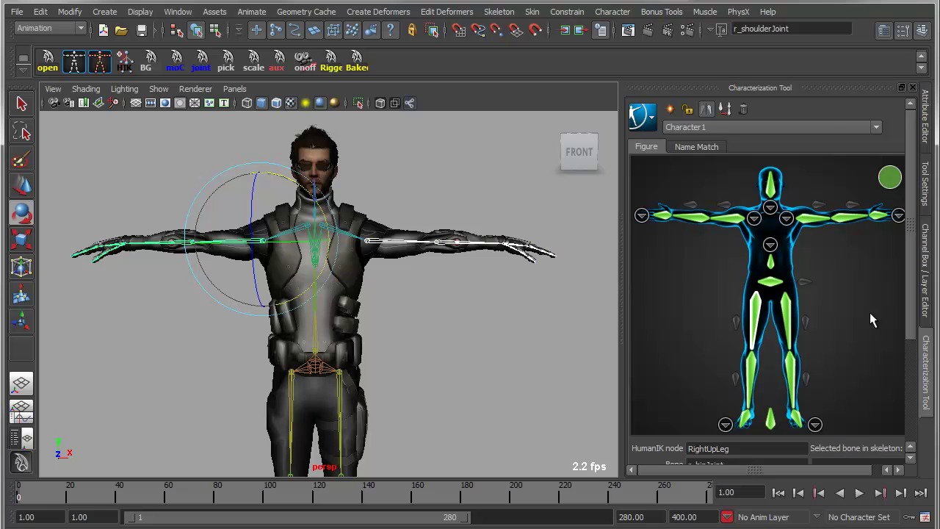
- Create a HumanIK control rig for Character1 and frame the whole character
left_click(647, 120)
mouse_move(689, 139)
left_click(759, 149)
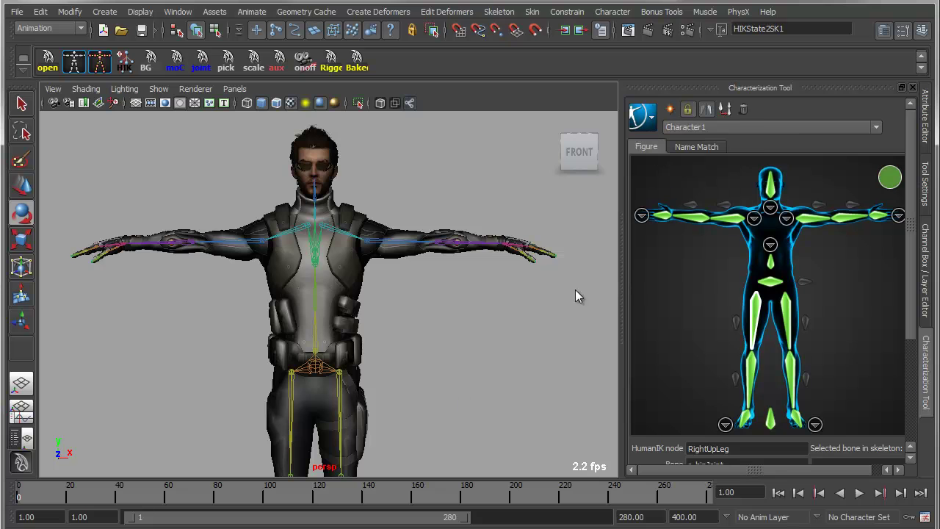
right_click_drag(482, 326, 314, 326, "alt")
middle_click_drag(327, 332, 330, 291, "alt")
right_click_drag(330, 291, 346, 308, "alt")
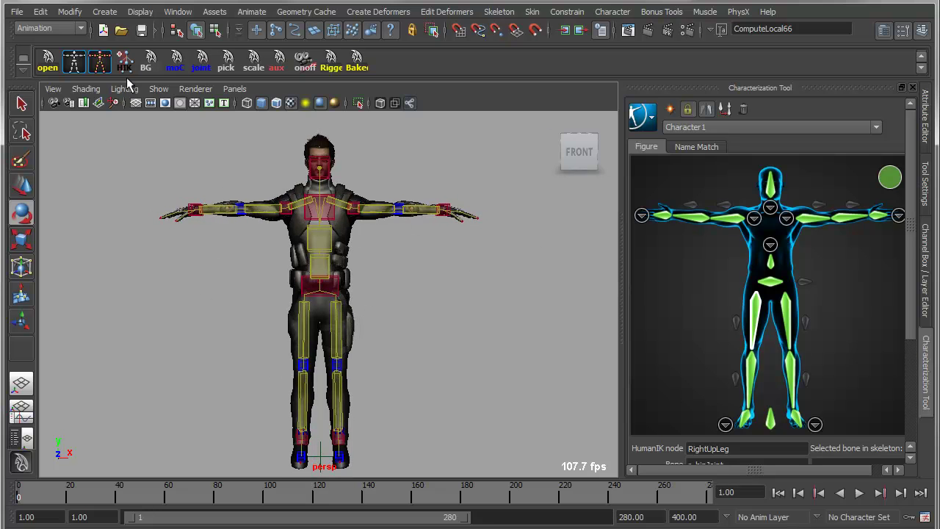
- Open the Character Controls, rotate the left arm down beside the body, and leave only the effectors displayed
left_click(103, 65)
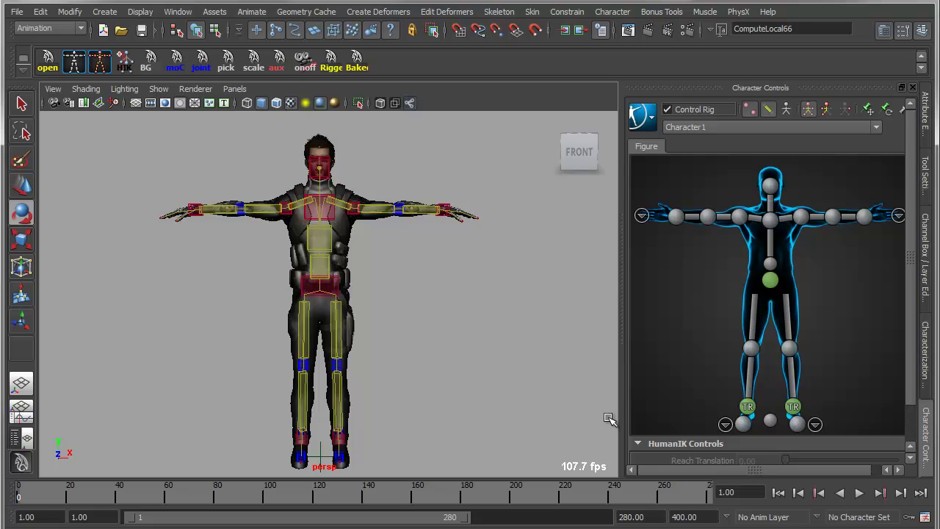
left_click(823, 215)
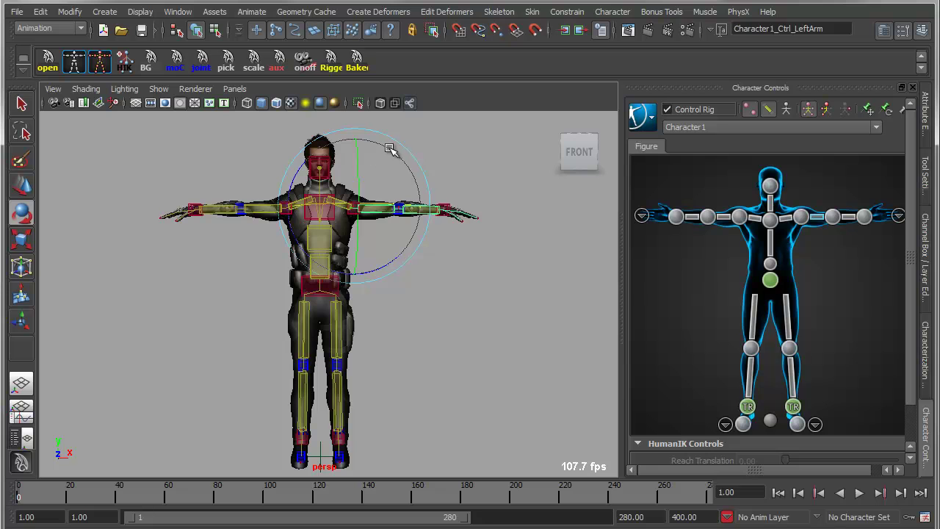
left_click_drag(382, 266, 307, 274)
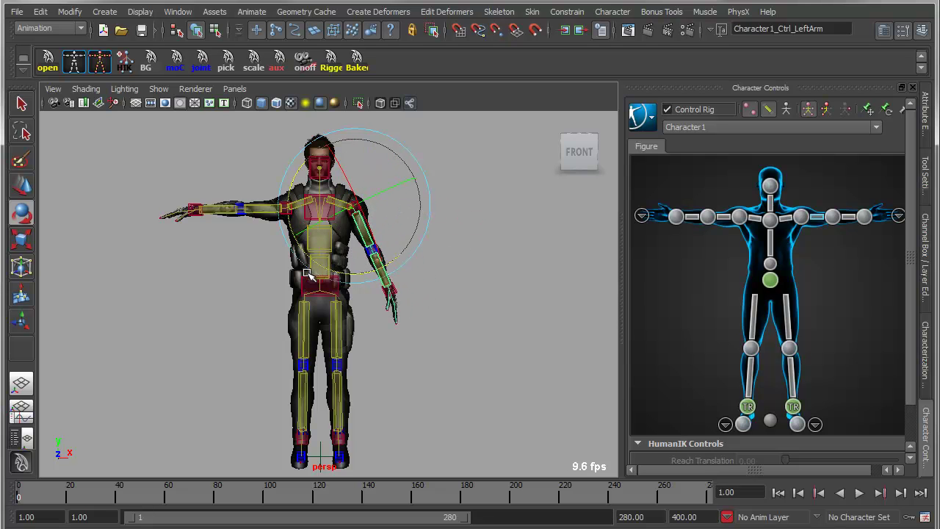
left_click(570, 279)
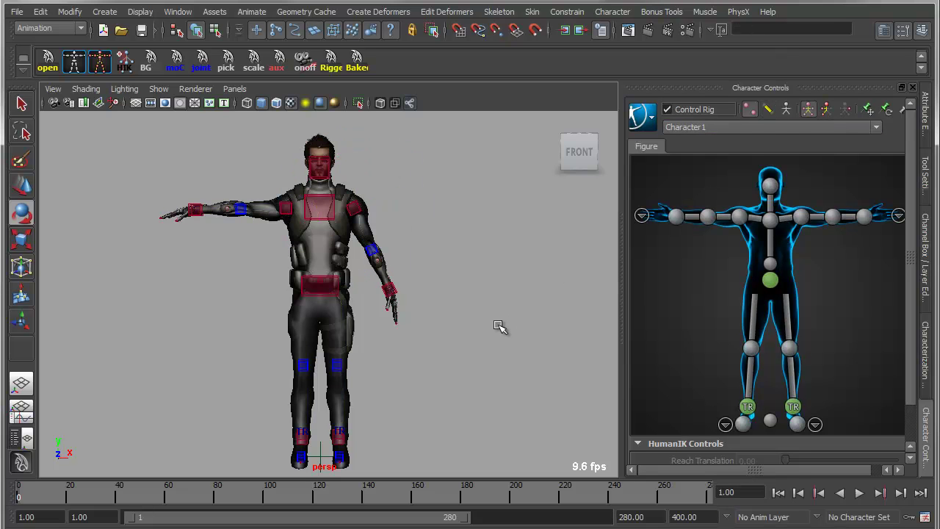
- Switch the right wrist effector to HIK Mode: Body Part and move it down to lower the right arm
left_click(197, 210)
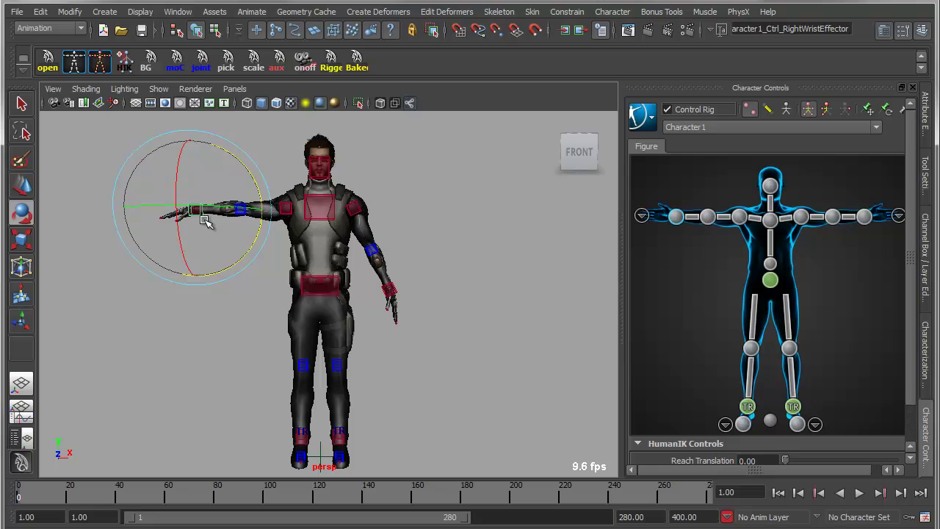
key("w")
right_click(203, 211)
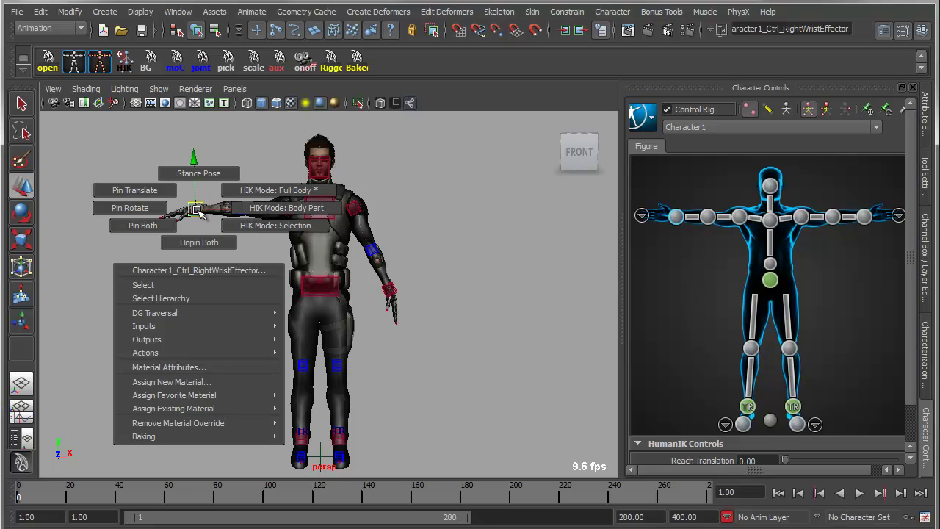
right_click_drag(197, 210, 293, 208)
left_click_drag(194, 211, 242, 285)
- Select the left wrist effector and switch the rig to HIK Mode: Full Body
left_click(389, 286)
right_click(390, 289)
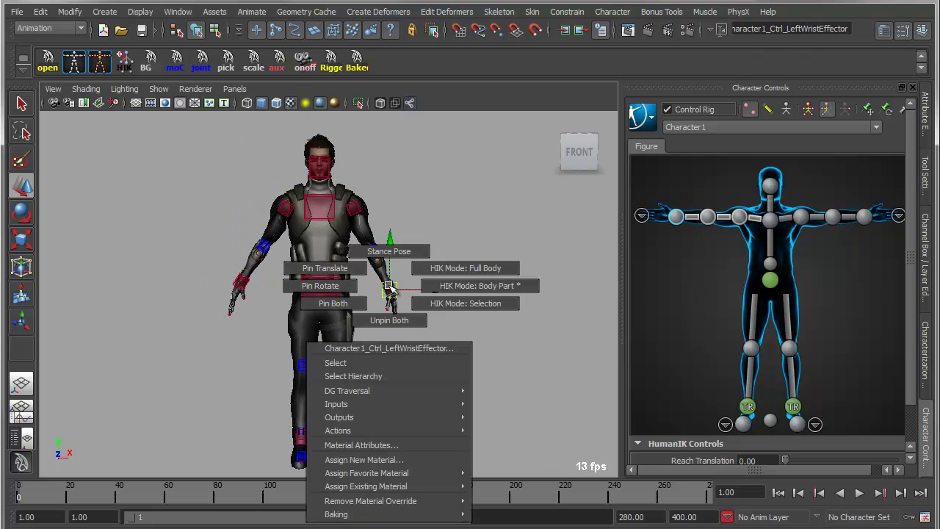
left_click(451, 254)
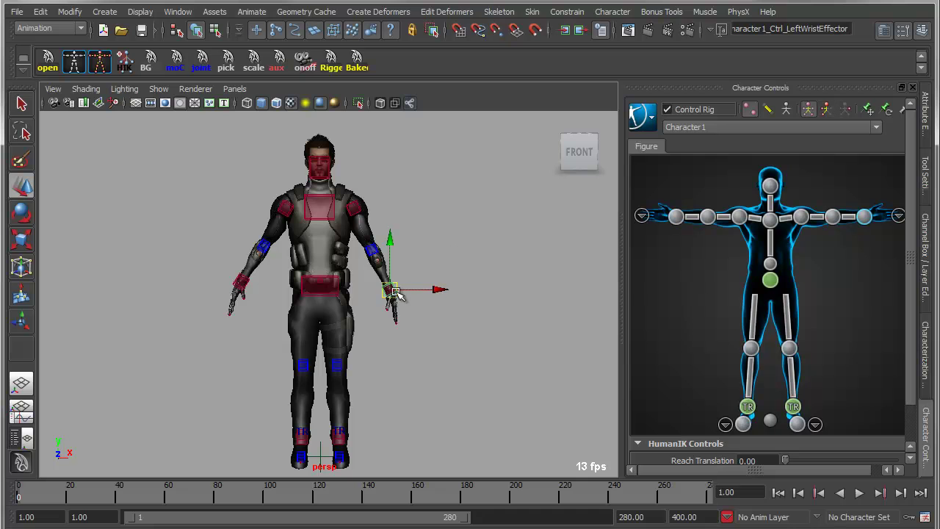
- Try pulling the left and right wrist effectors in Full Body mode, undoing each move
left_click_drag(395, 292, 422, 335)
key("ctrl+z")
left_click_drag(278, 330, 166, 289, "alt")
left_click(244, 280)
key("ctrl+z")
left_click_drag(222, 305, 461, 300, "alt")
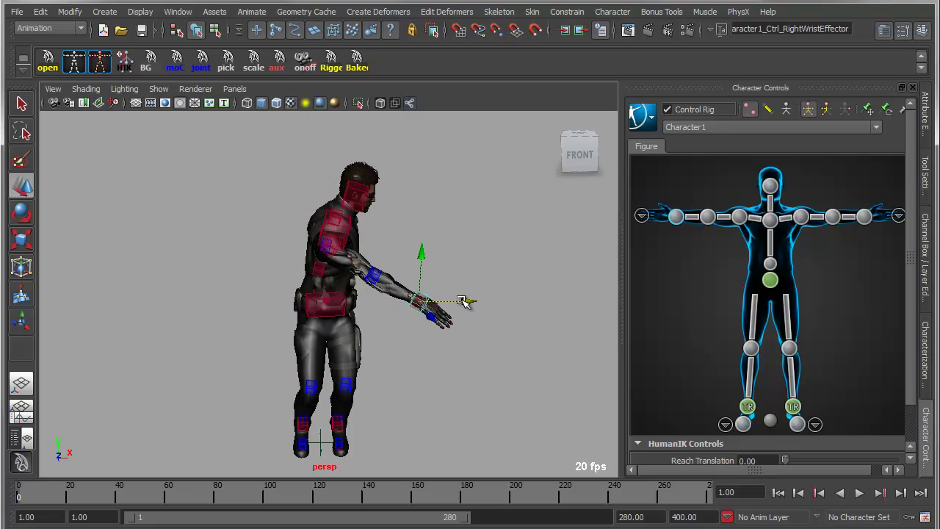
key("ctrl+z")
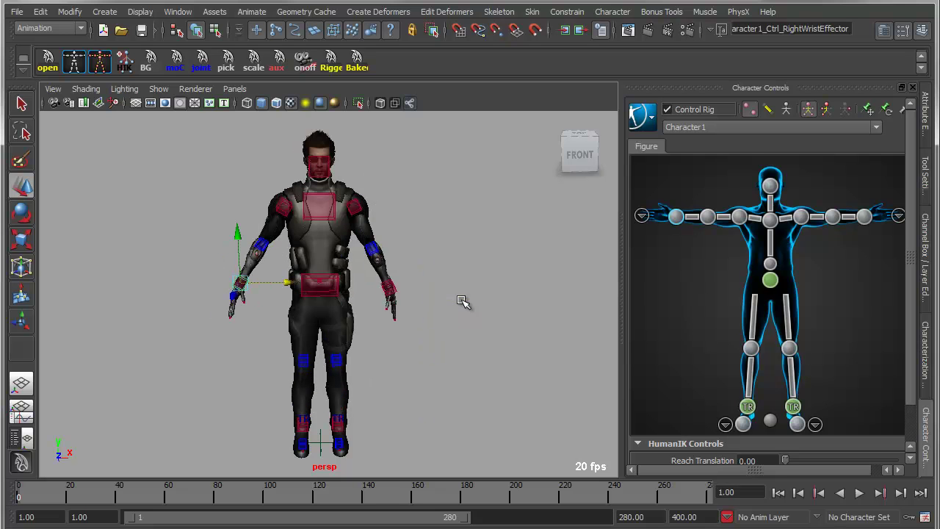
- Return both arms to the T-pose and lower them beside the body with the right and left wrist effectors
right_click(238, 283)
left_click(238, 244)
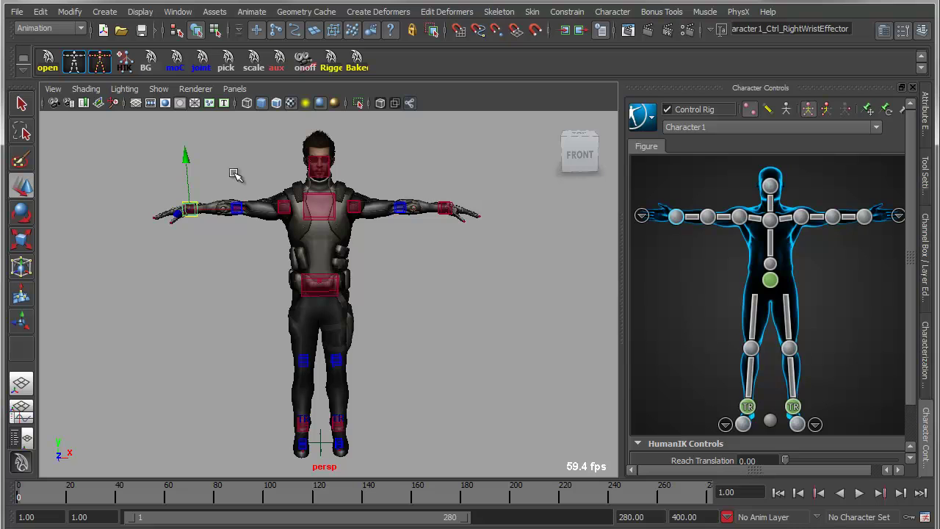
left_click_drag(193, 209, 252, 283)
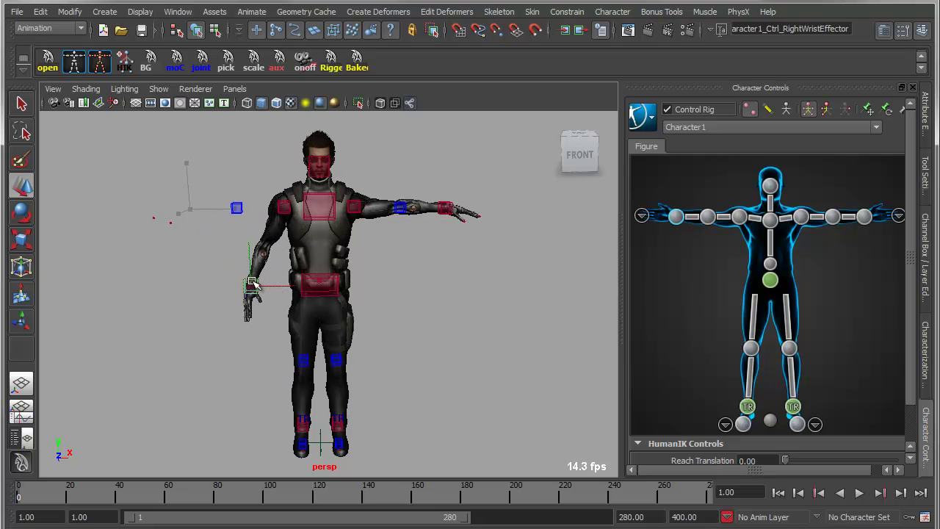
left_click(444, 208)
left_click_drag(445, 208, 387, 276)
left_click_drag(335, 362, 342, 346, "alt")
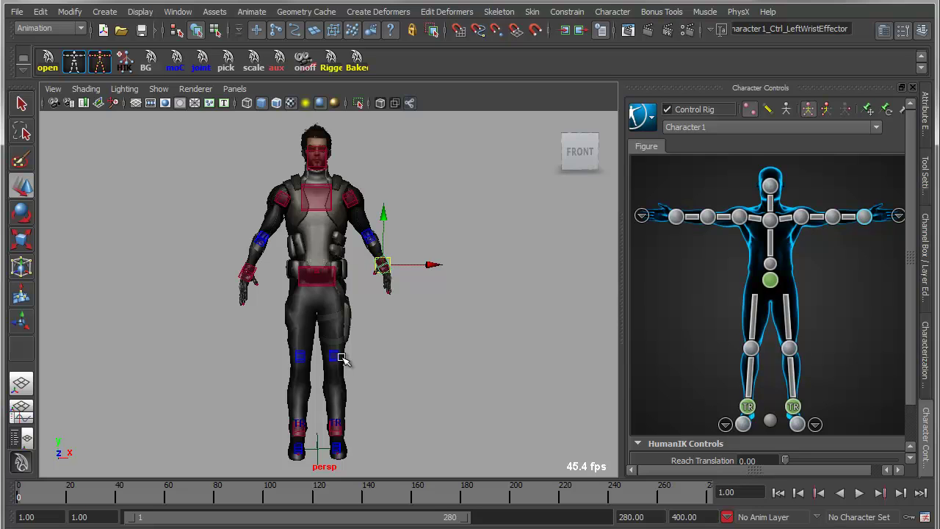
- Key the starting pose at frame 1 and set the playback range to end at frame 100
right_click_drag(385, 265, 450, 264)
left_click_drag(242, 495, 270, 495)
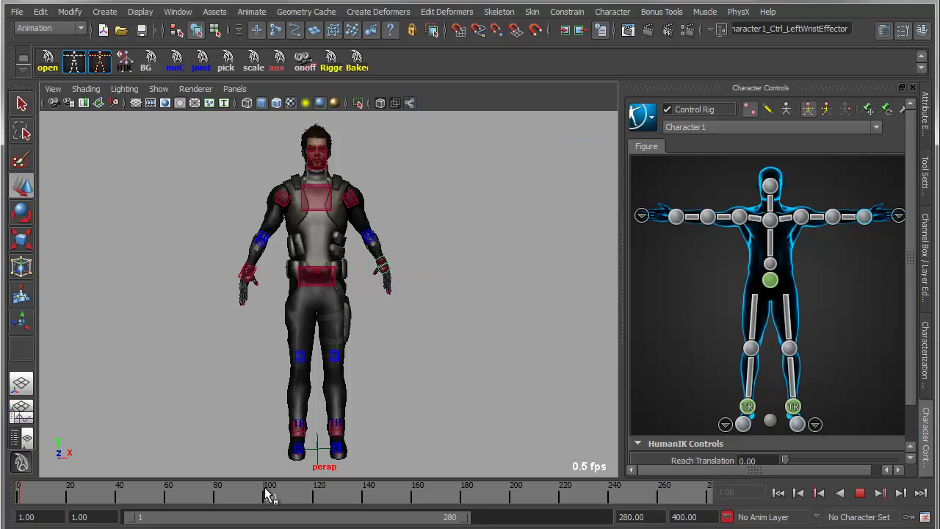
left_click(635, 518)
type("100")
key("Return")
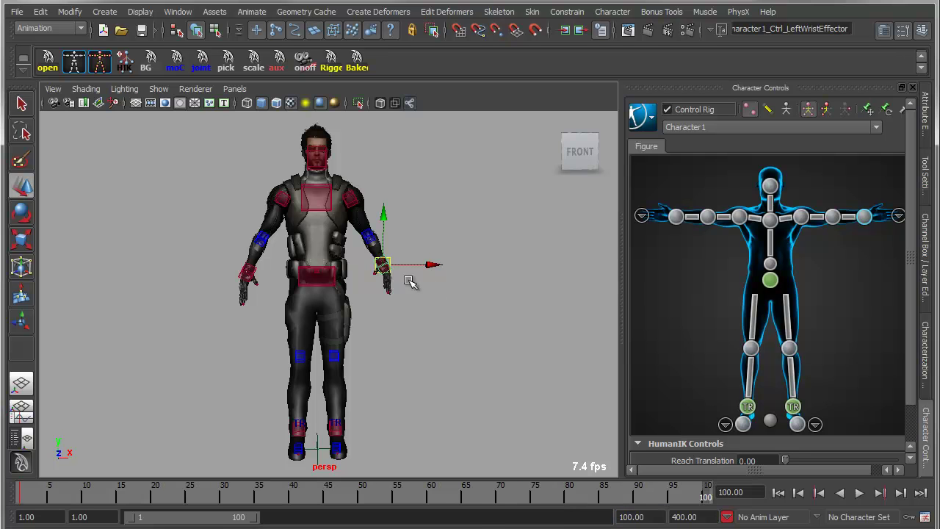
- Pull the left wrist effector outward and down to lean the whole body, and adjust the head's rotation
left_click_drag(383, 265, 488, 344)
left_click(387, 226)
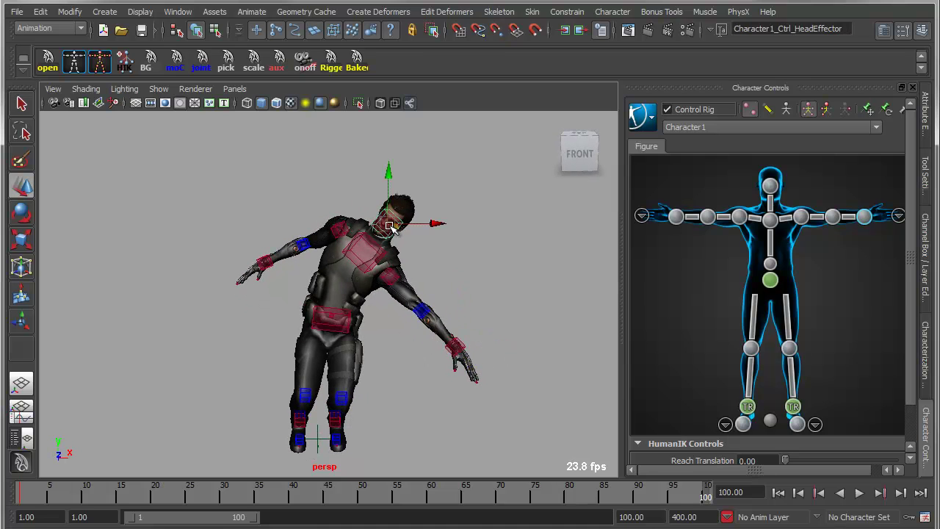
key("e")
left_click_drag(369, 206, 397, 228)
left_click_drag(344, 246, 387, 200)
- Raise the right wrist effector to about shoulder height and rotate the right forearm
left_click(266, 259)
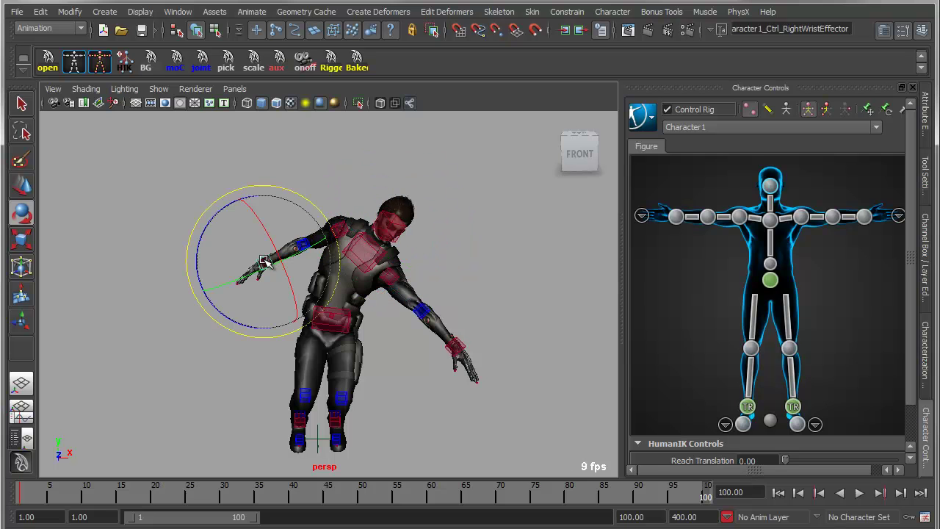
key("w")
left_click_drag(266, 260, 294, 240)
left_click(692, 218)
key("e")
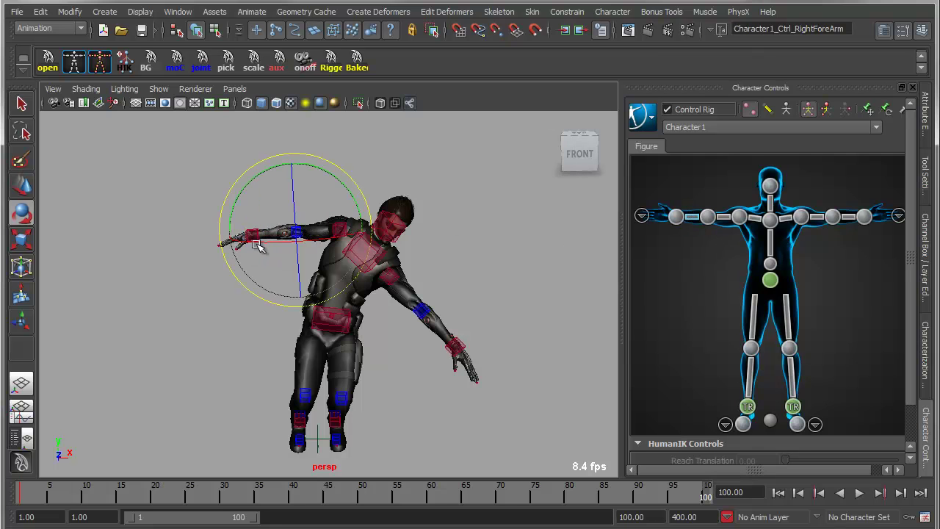
left_click_drag(272, 244, 335, 274)
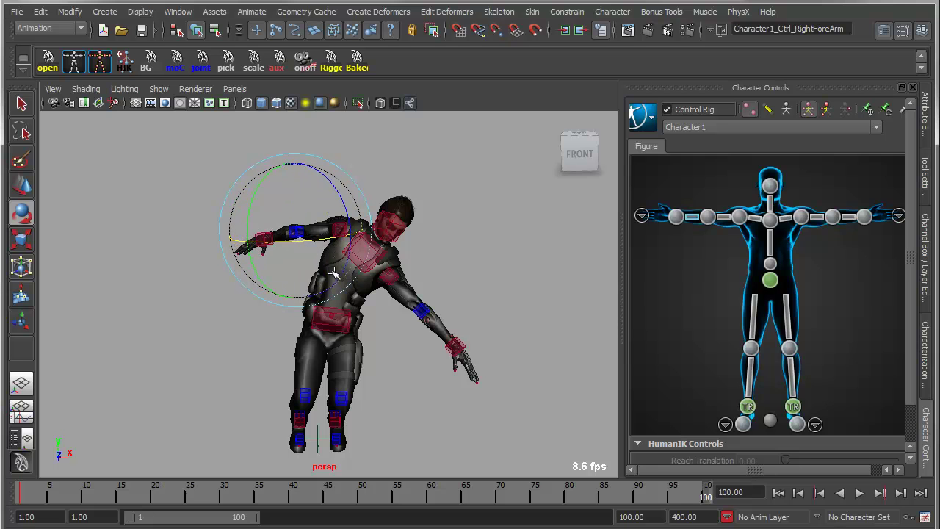
- Move the left ankle effector outward to widen the character's stance
left_click(337, 421)
key("w")
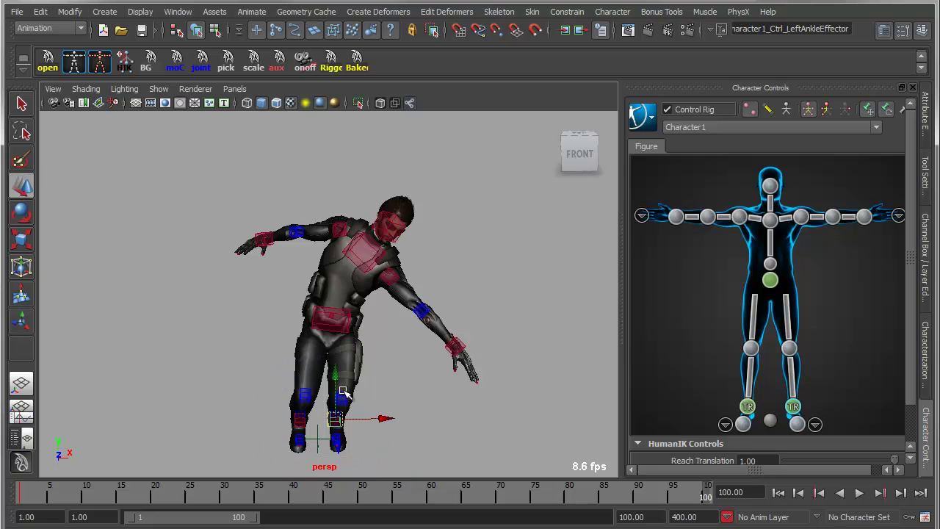
left_click_drag(338, 421, 413, 428)
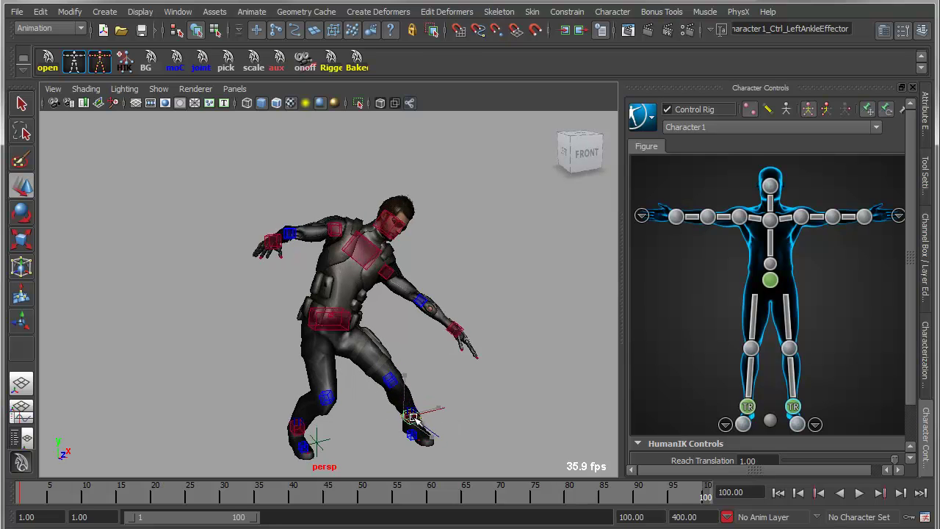
left_click_drag(353, 414, 290, 376, "alt")
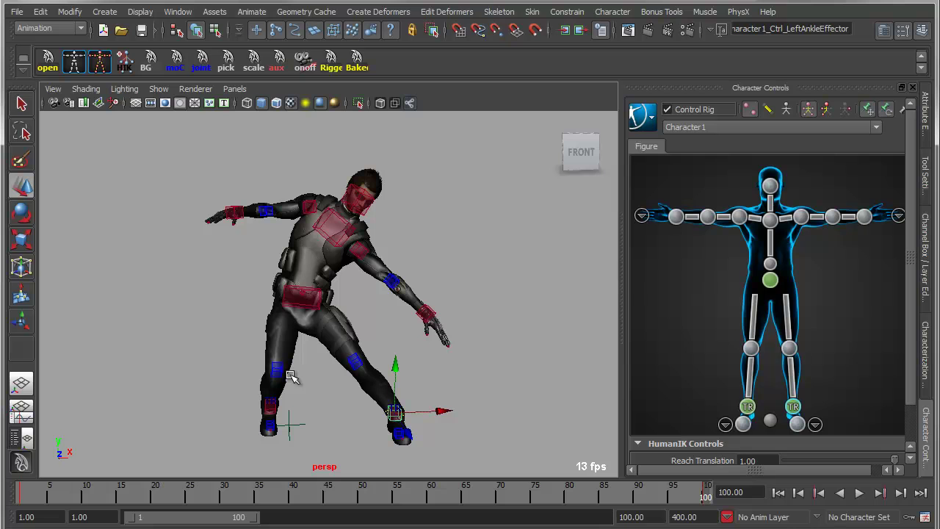
- Key the leaning pose at frame 100 and preview the animation, stopping at frame 50
key("alt+v")
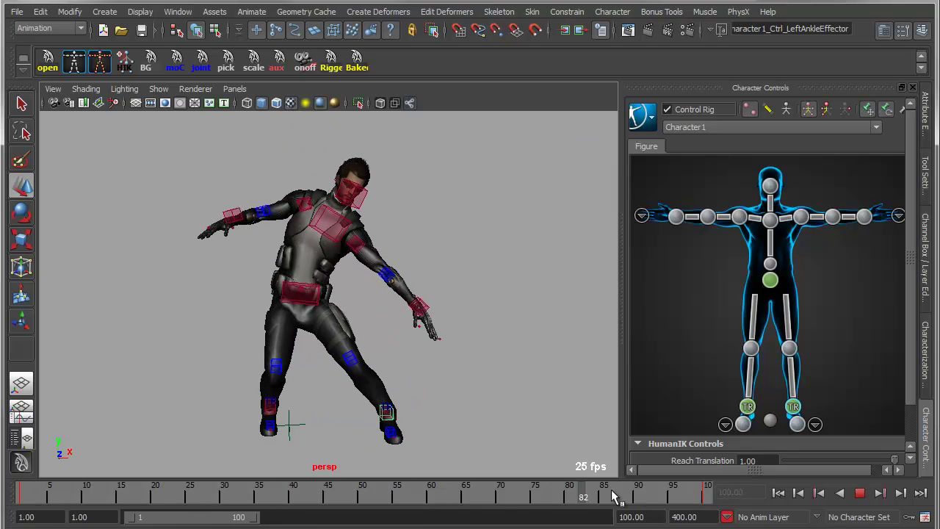
mouse_move(369, 496)
left_mouse_down()
mouse_move(80, 478)
mouse_move(669, 506)
mouse_move(115, 503)
mouse_move(653, 504)
mouse_move(283, 526)
mouse_move(348, 523)
left_mouse_up()
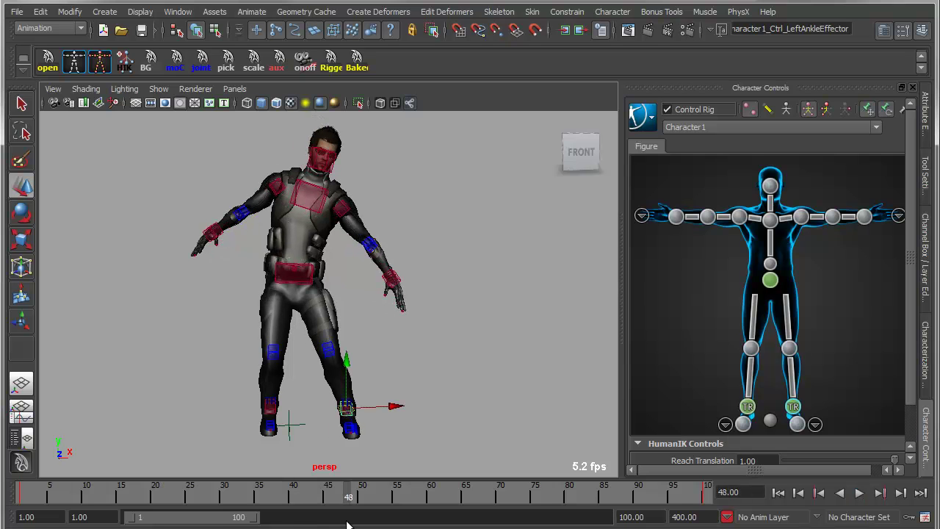
key("alt+v")
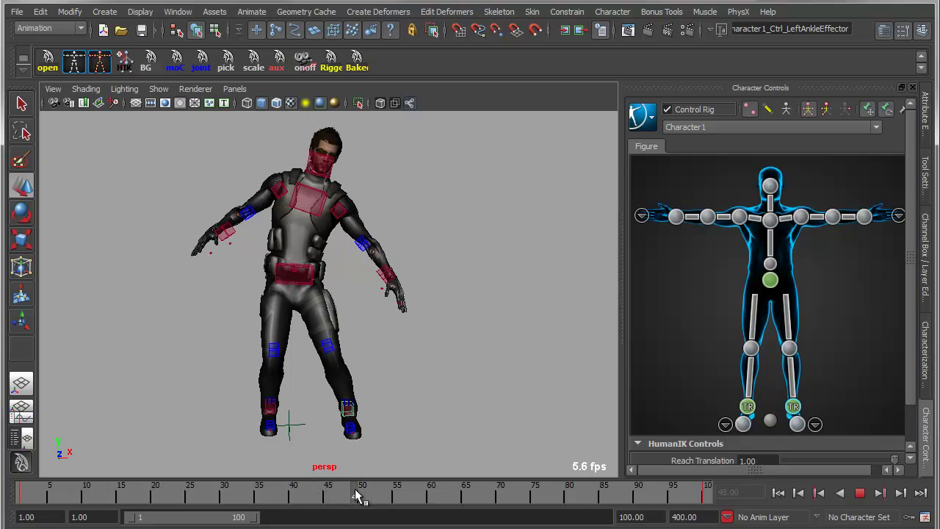
key("alt+v")
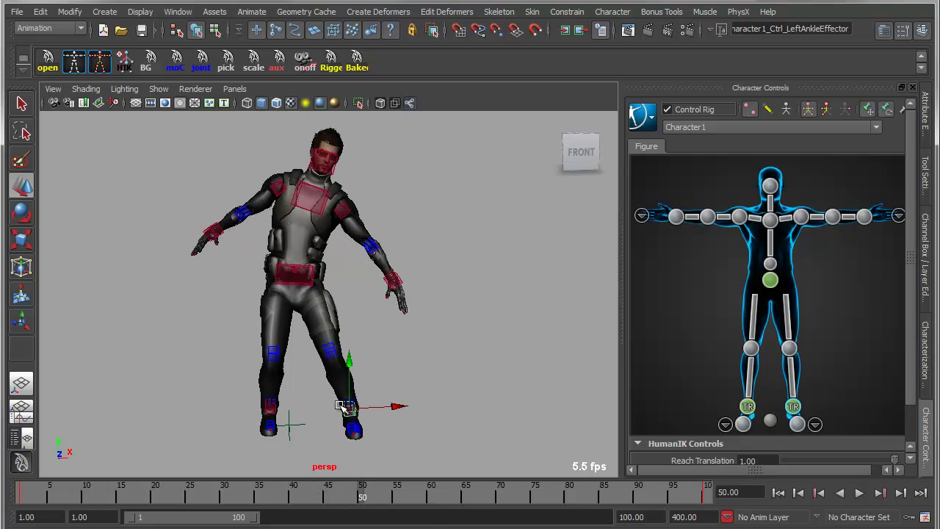
- Key a raised left leg at frame 50, lifting the ankle in HIK Mode: Body Part and rotating the upper leg outward
right_click(347, 407)
right_click_drag(348, 408, 395, 410)
left_click_drag(336, 432, 359, 372, "alt")
key("ctrl+z")
key("e")
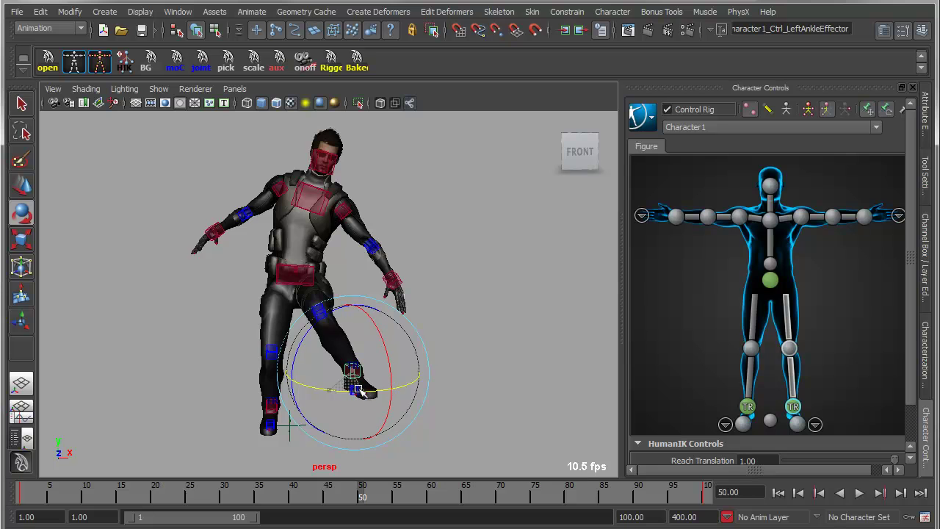
left_click(788, 318)
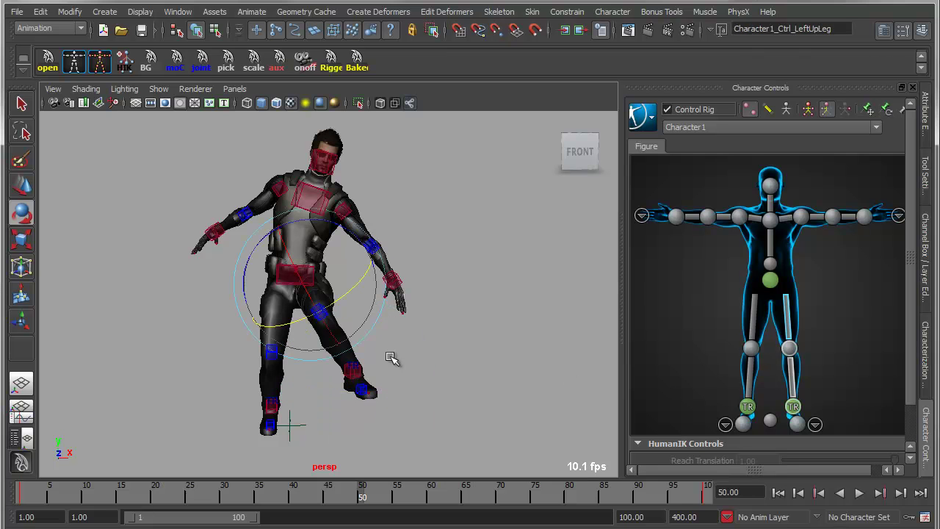
left_click_drag(311, 319, 360, 304)
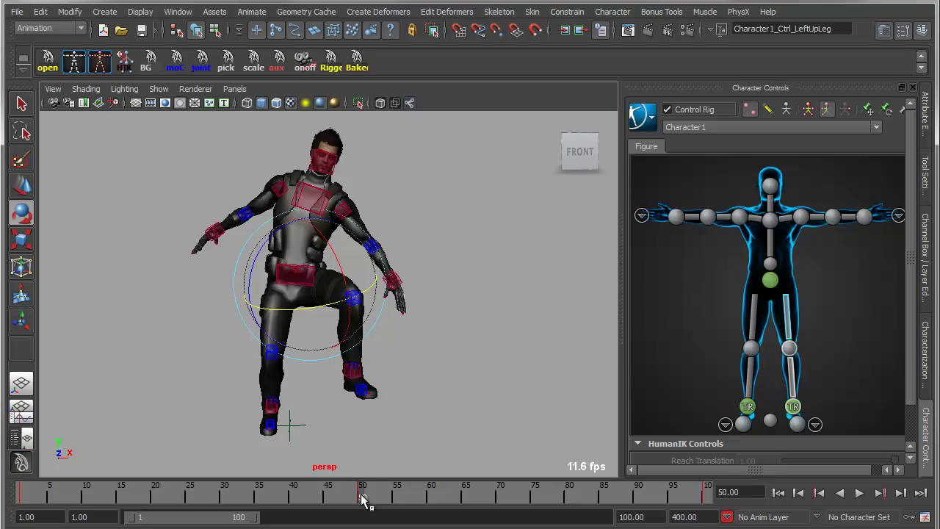
- Preview the keyed animation, clear the effector selection and return to the full perspective view
key("alt+v")
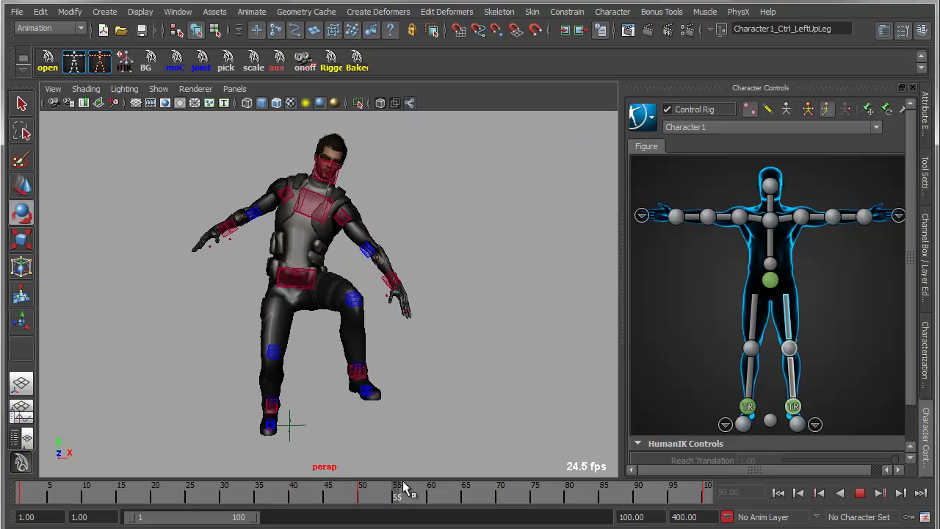
left_click_drag(640, 479, 324, 489)
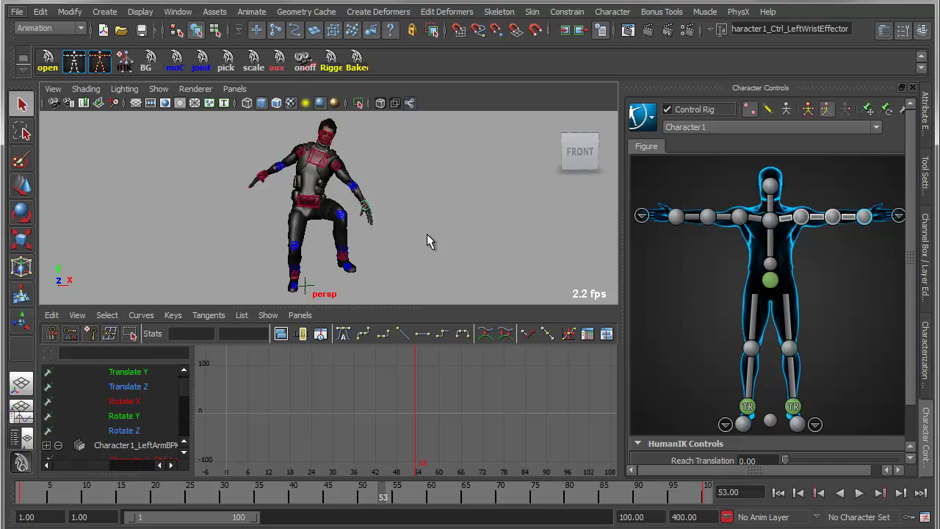
left_click(433, 251)
key("space")
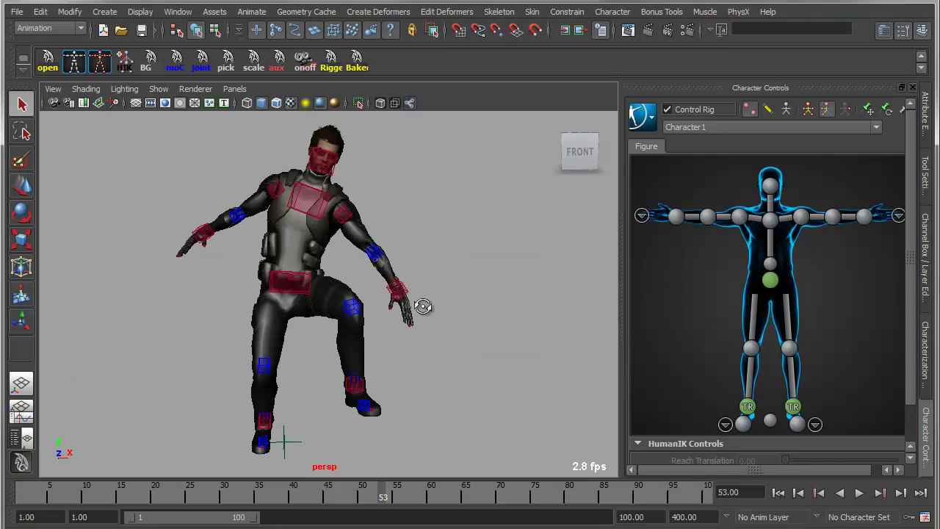
right_click_drag(509, 323, 402, 320, "alt")
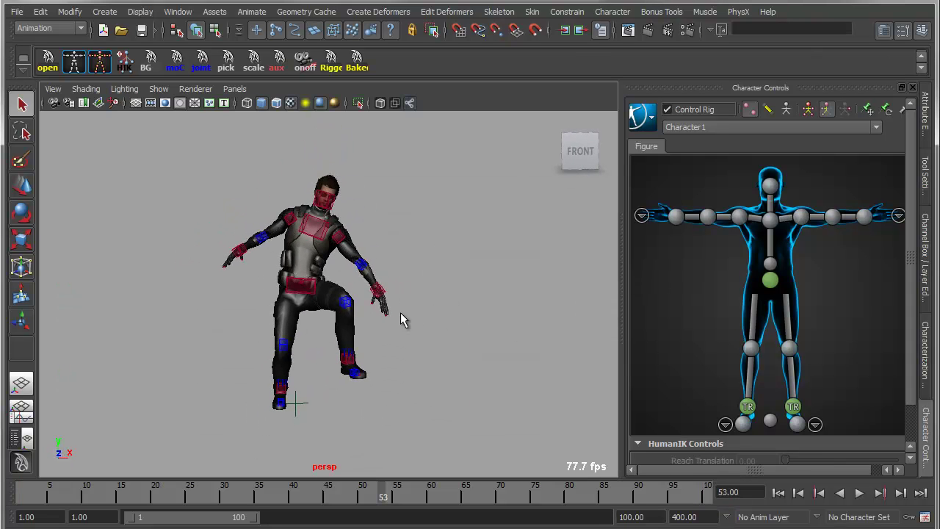
key("alt+v")
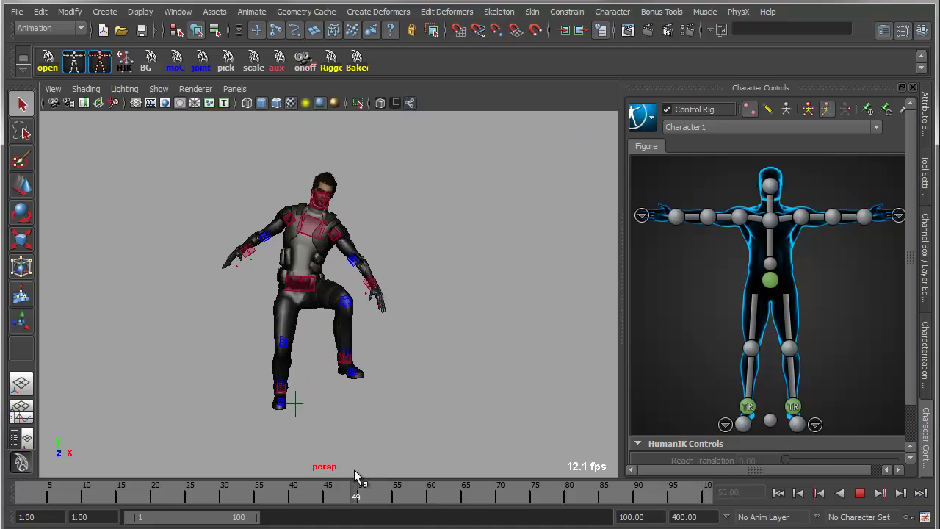
key("alt+v")
- Bring the mocap character into view beside the rigged character, play both animations and return to frame 1
right_click_drag(403, 324, 353, 316, "alt")
middle_click_drag(459, 321, 355, 325, "alt")
right_click_drag(394, 330, 302, 323, "alt")
left_click_drag(297, 322, 321, 321, "alt")
middle_click_drag(321, 321, 291, 317, "alt")
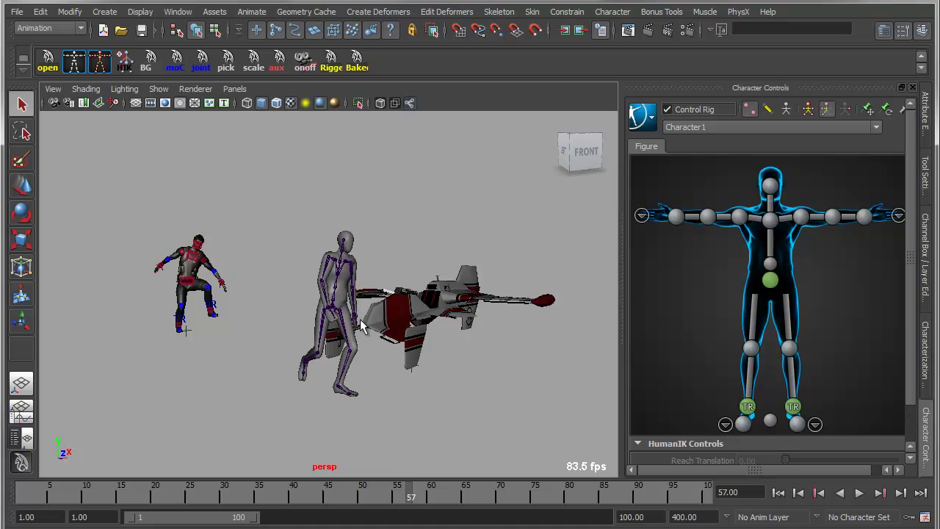
left_click(778, 493)
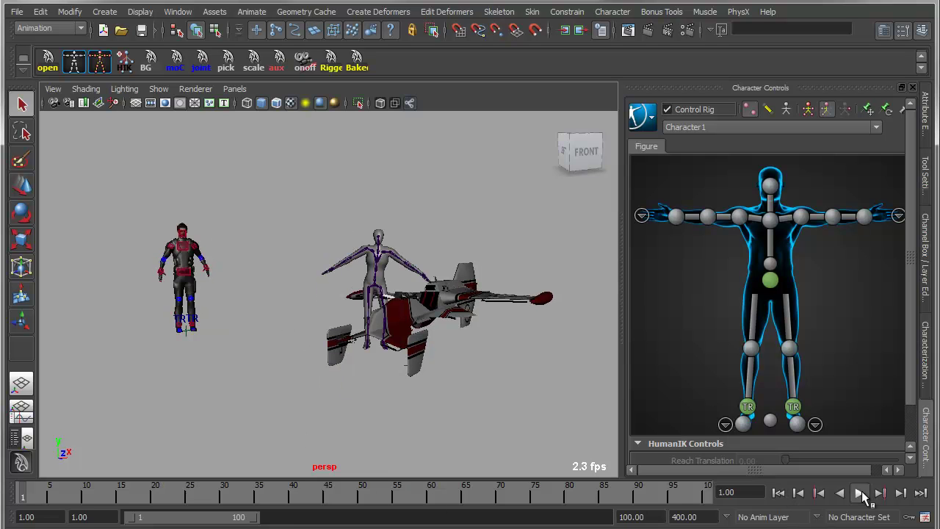
left_click(859, 492)
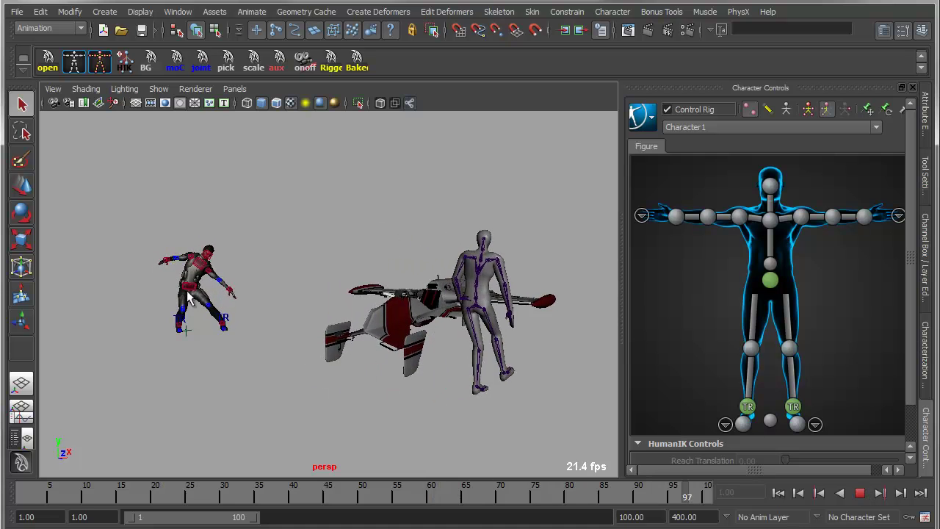
left_click(862, 493)
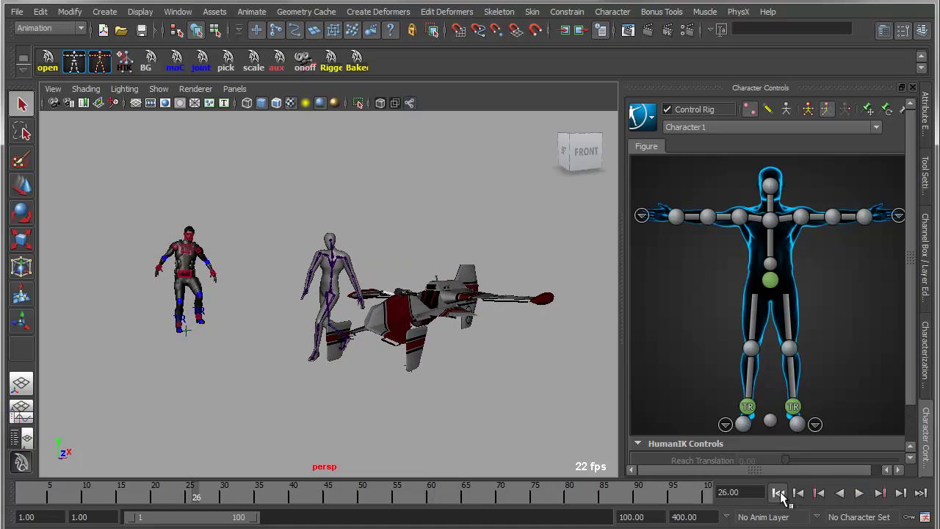
left_click(779, 494)
- Set Character1's source to mocap_mocap and play back the retargeted motion
left_click(642, 116)
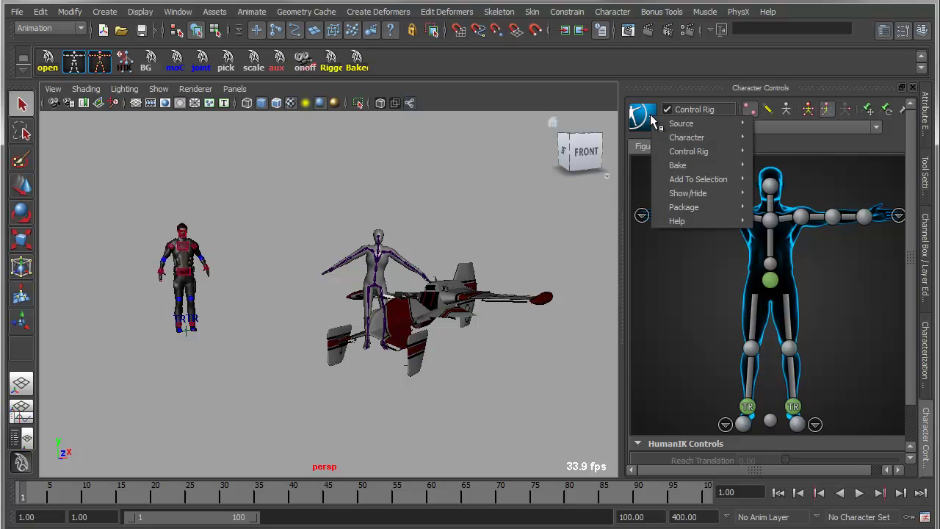
mouse_move(682, 129)
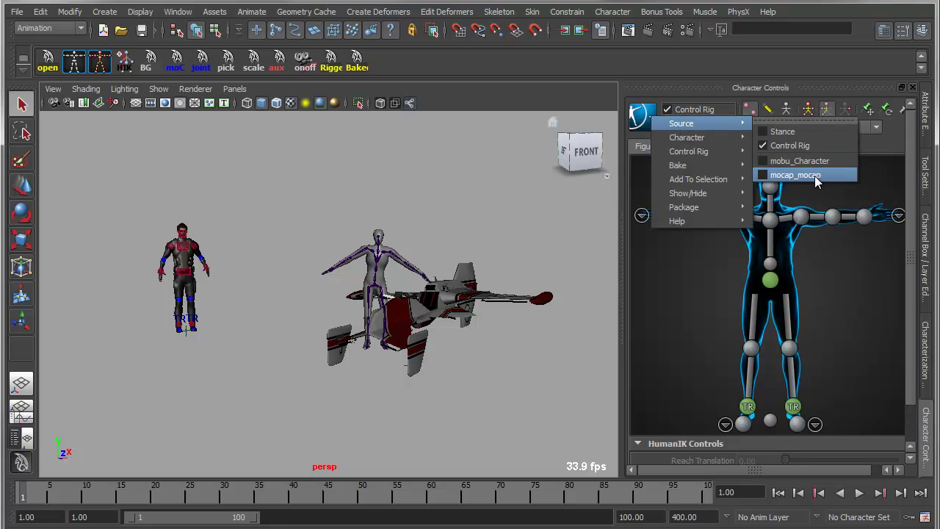
left_click(795, 175)
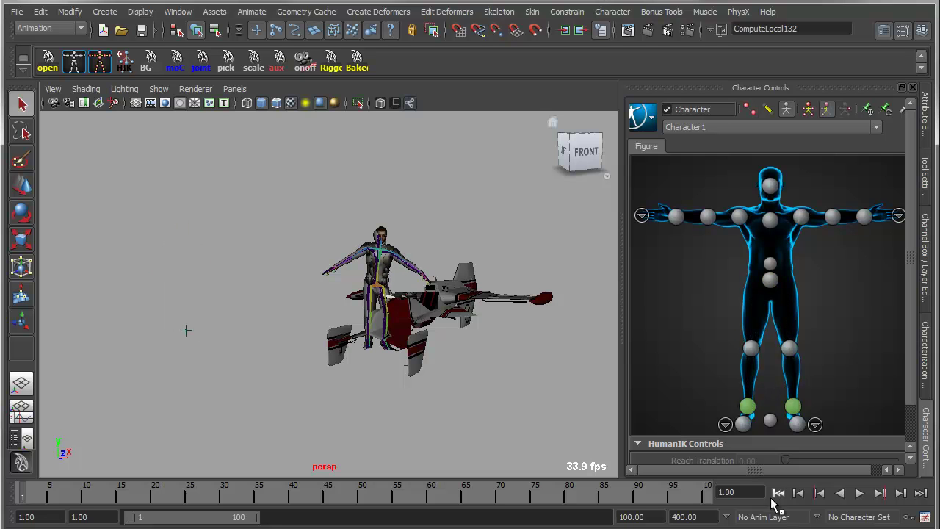
left_click(860, 494)
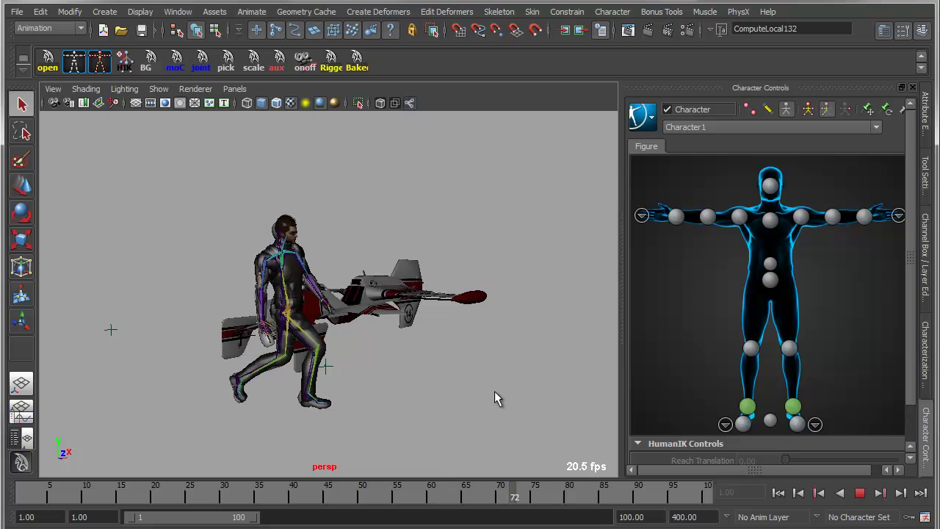
left_click(861, 494)
- Select Jensen_Reference and scale the textured character down to about two thirds of the mocap figure's height
left_click(223, 72)
key("e")
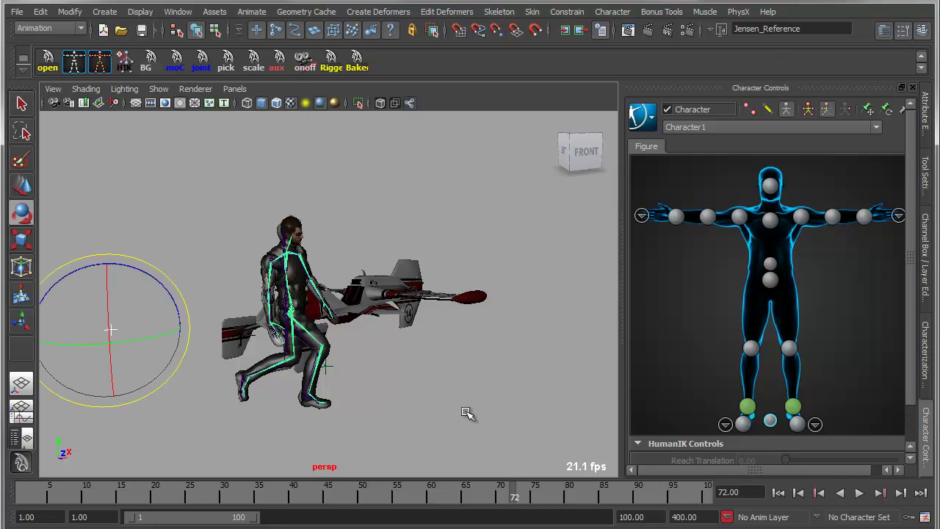
key("r")
middle_click_drag(465, 408, 348, 401)
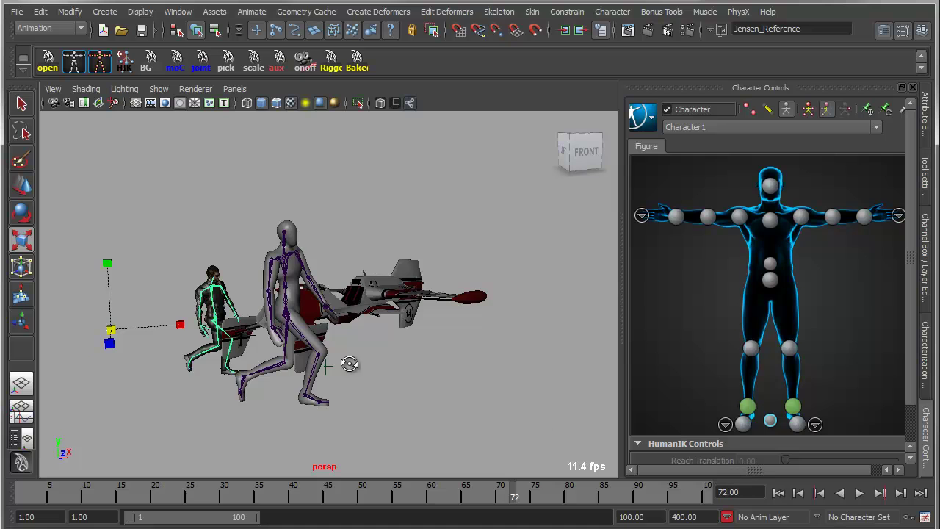
left_click_drag(349, 364, 403, 361, "alt")
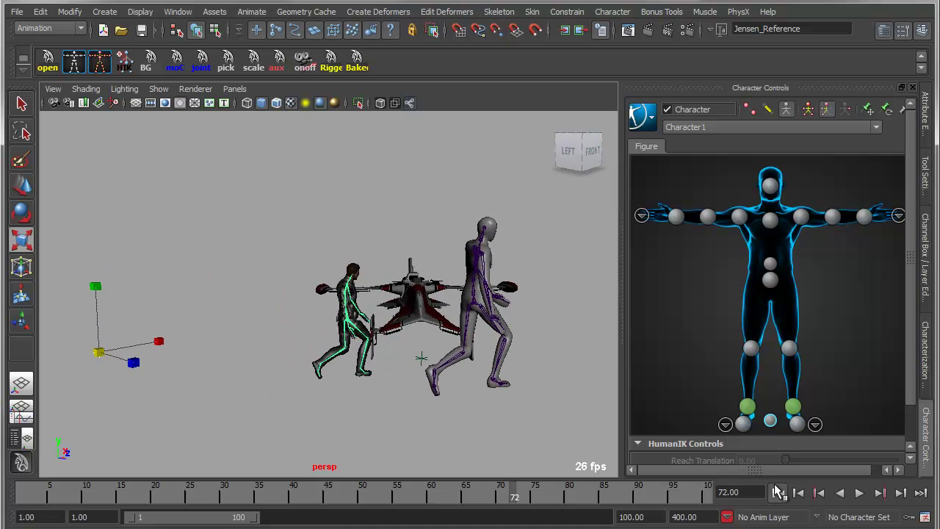
- Play the retargeted motion from frame 1 with the smaller character beside the mocap figure, scrubbing to frame 48
left_click(779, 493)
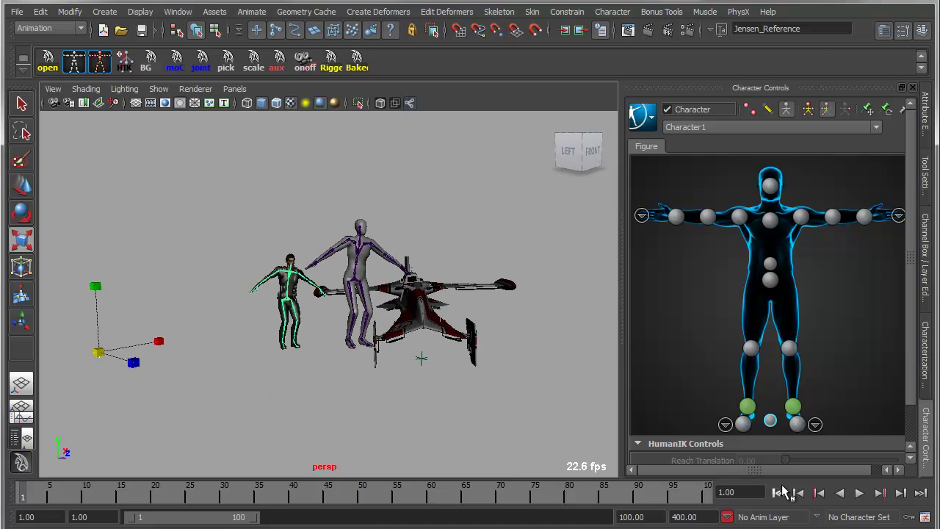
left_click(863, 495)
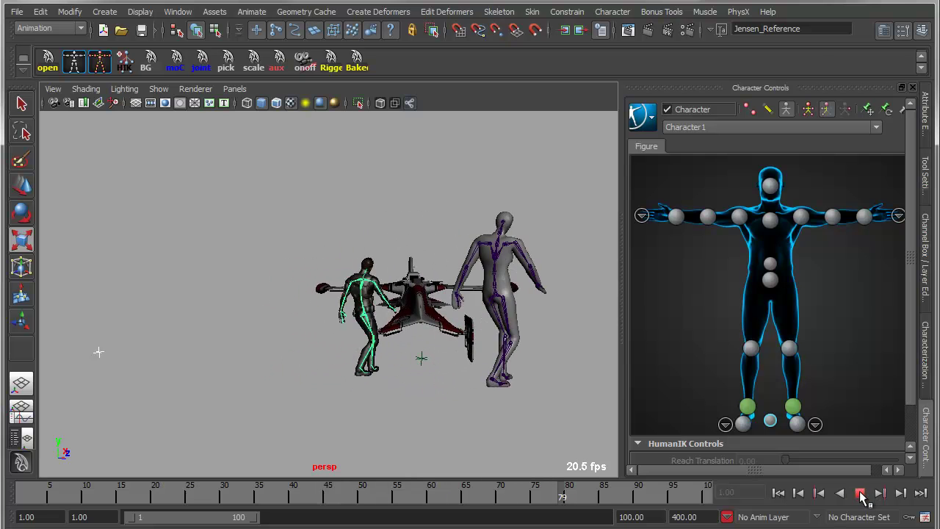
left_click(861, 493)
left_click(780, 494)
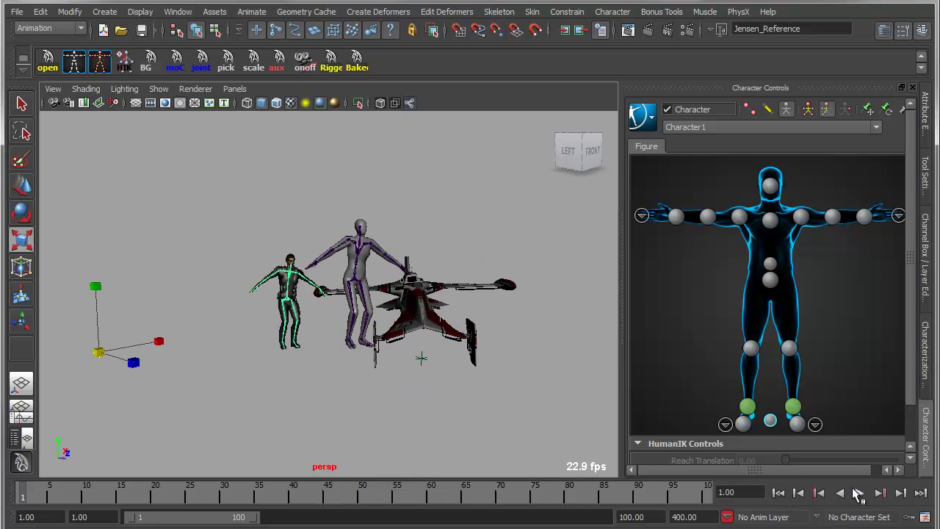
mouse_move(477, 416)
left_mouse_down("alt")
mouse_move(430, 422)
mouse_move(472, 424)
left_mouse_up("alt")
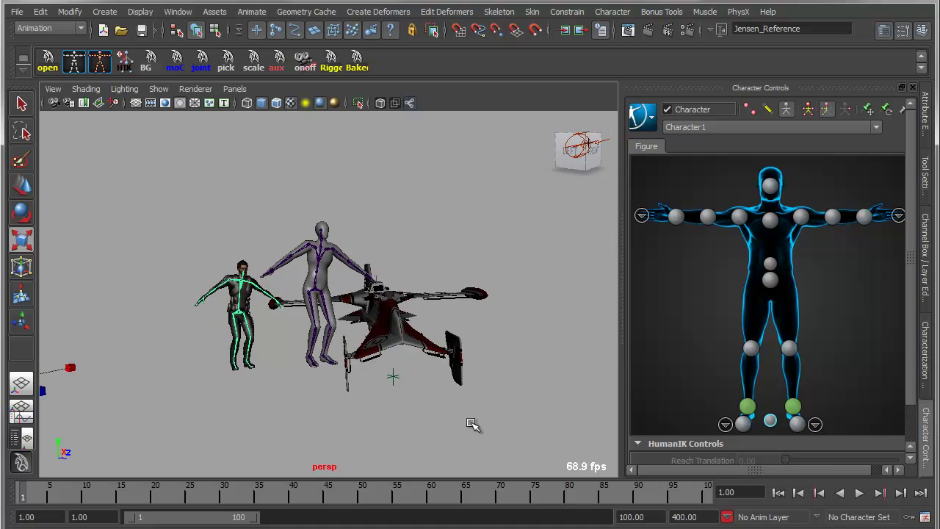
left_click(859, 494)
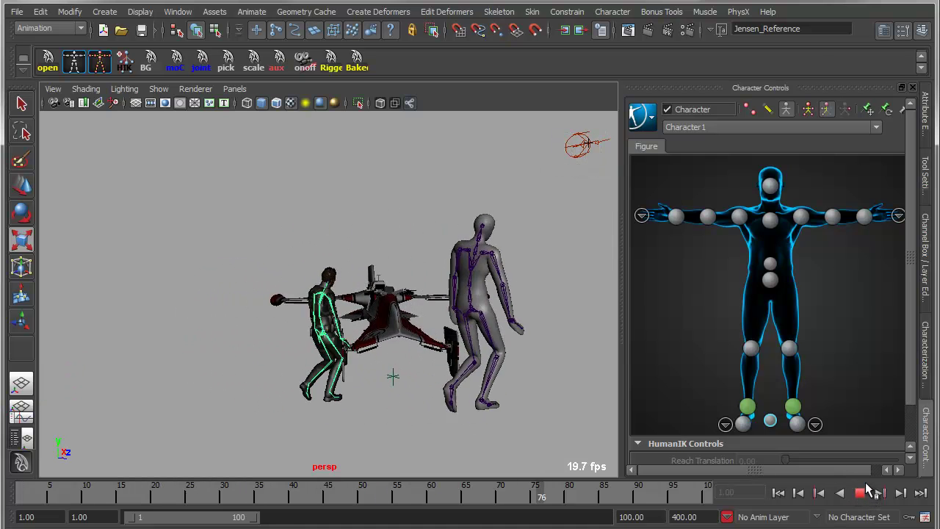
left_click(861, 493)
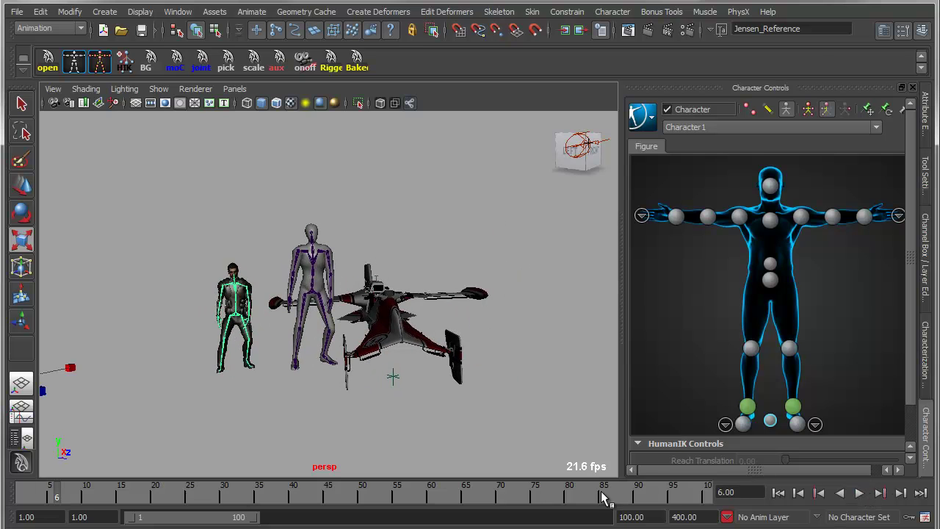
left_click_drag(30, 498, 350, 497)
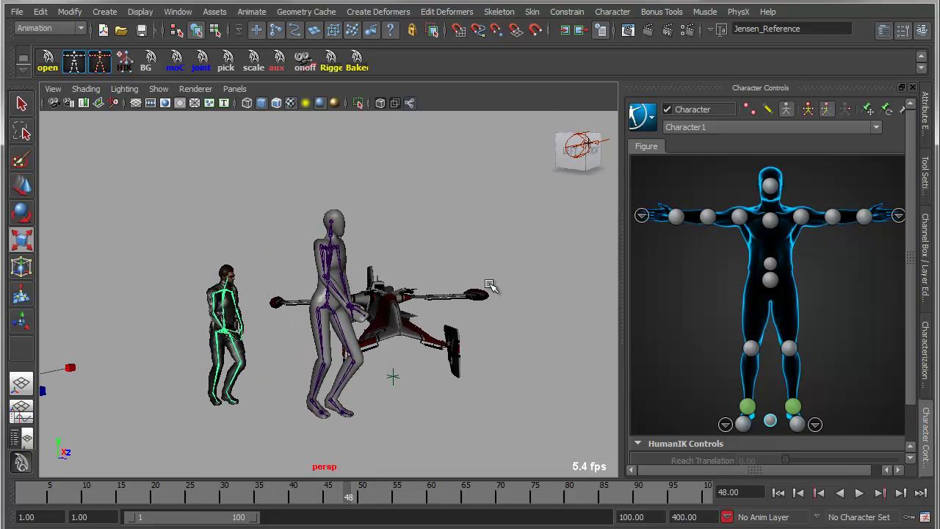
- Open Character1's HIK properties, set Match Source to On under Retarget Specific, and scrub the timeline to frame 60
left_click(642, 118)
mouse_move(690, 143)
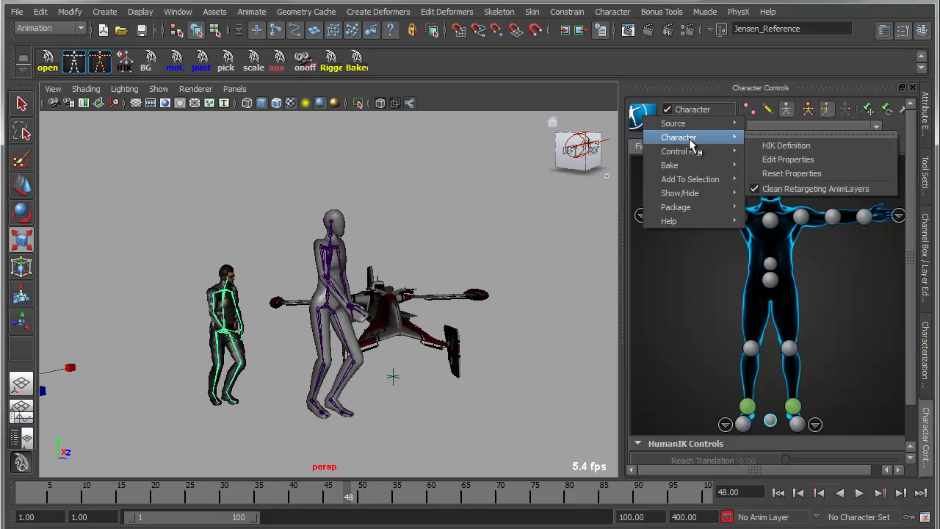
left_click(842, 161)
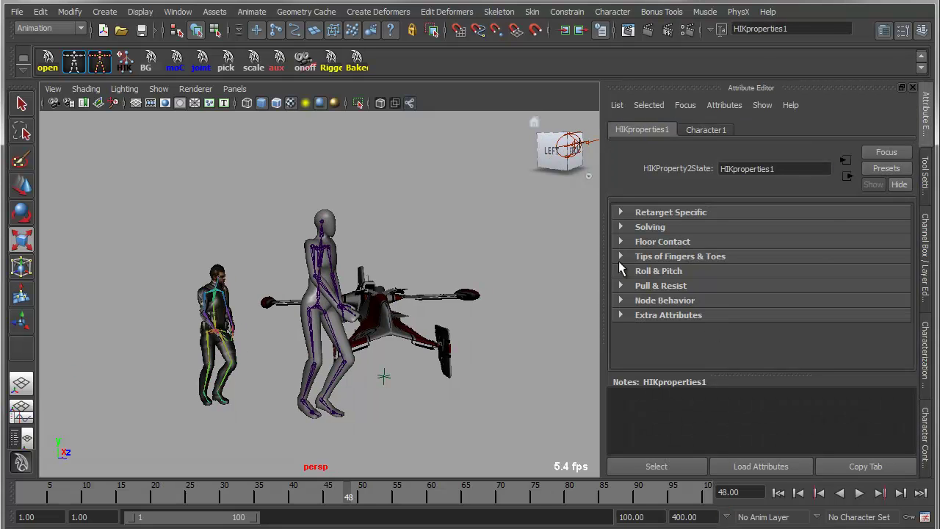
left_click(620, 227)
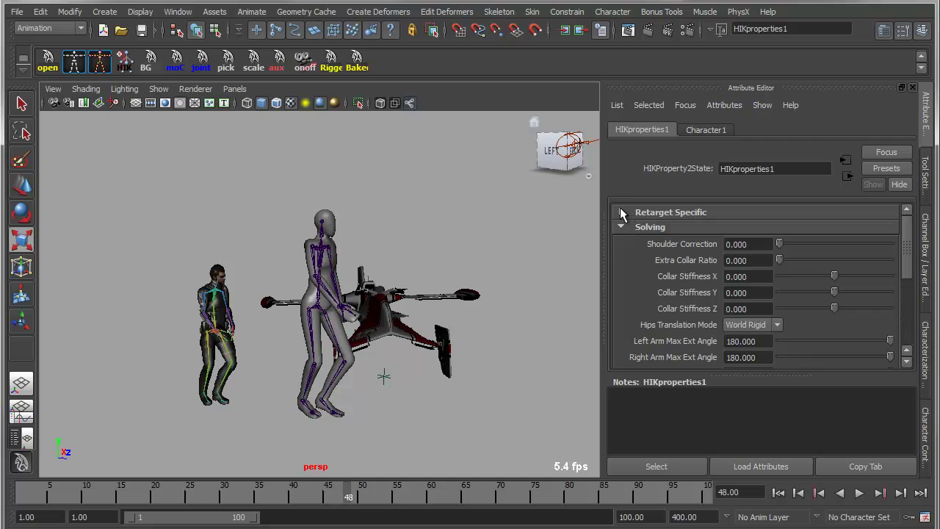
left_click(621, 212)
left_click(738, 230)
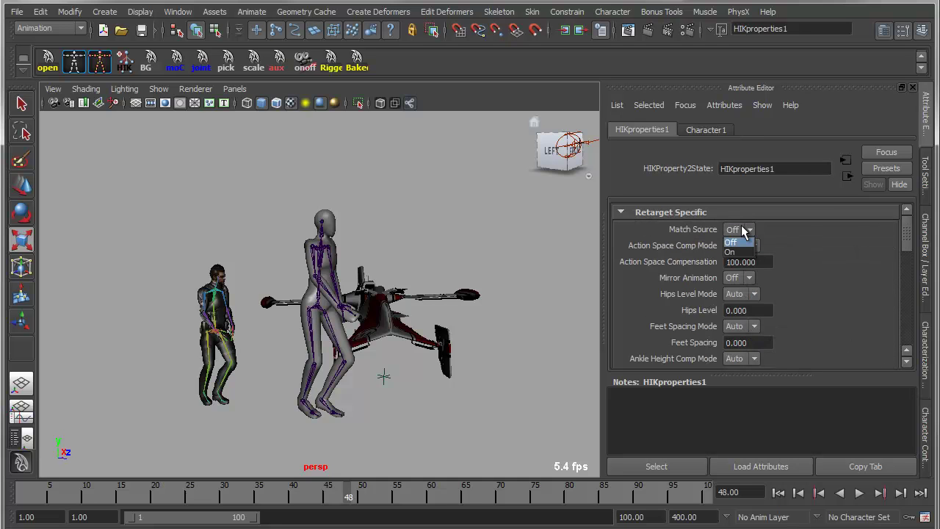
left_click(731, 252)
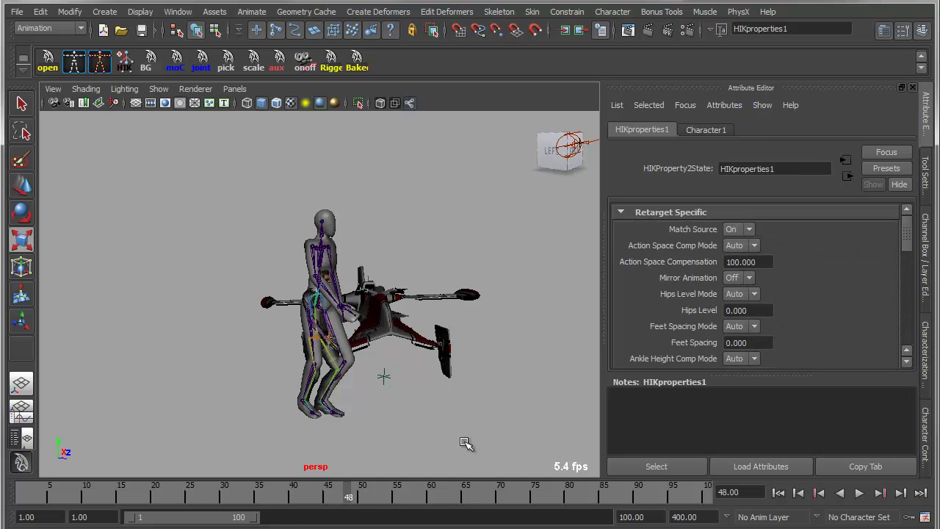
left_click_drag(343, 485, 431, 495)
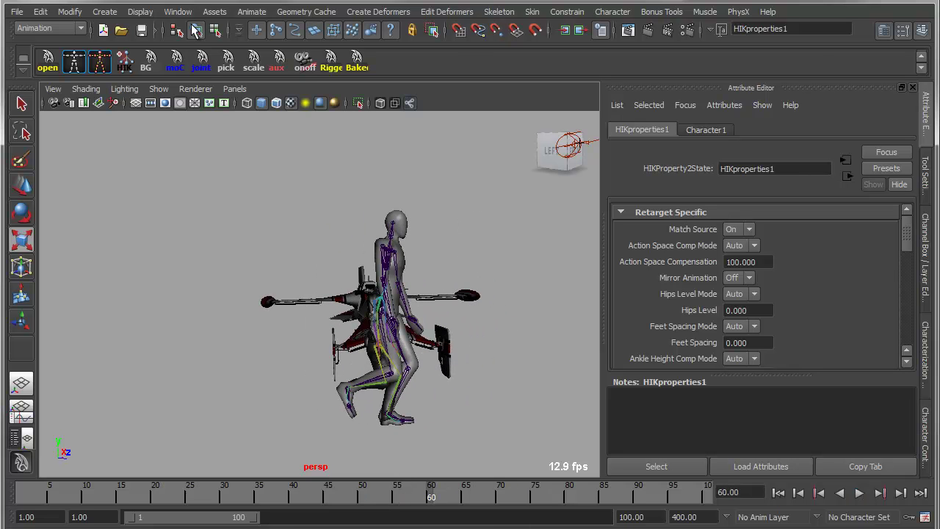
- Select Jensen_Reference and scale the character up until it is clearly taller than the mocap figure
left_click(226, 61)
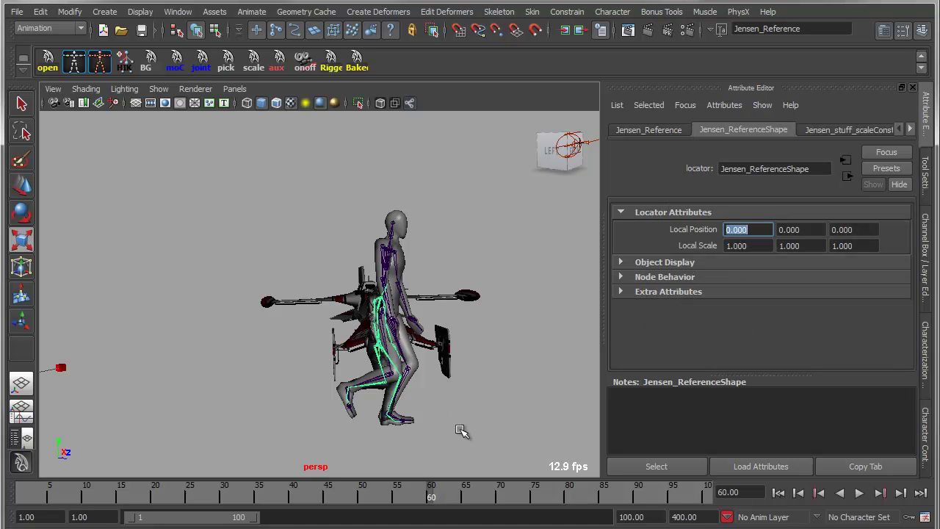
type("r")
middle_click_drag(348, 425, 852, 388)
- Play the walk from frame 1 with the enlarged character from a side view, and return to frame 1
left_click(778, 493)
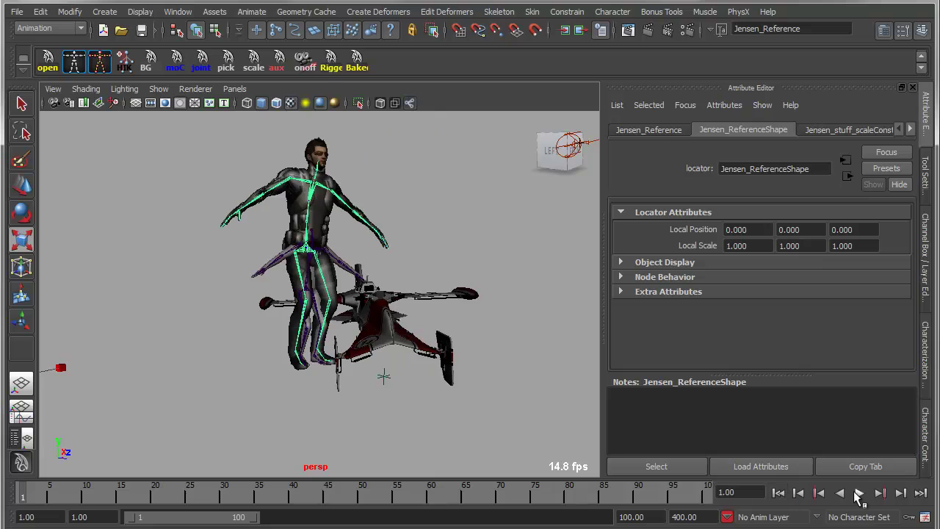
left_click(859, 493)
middle_click_drag(562, 406, 497, 402, "alt")
right_click_drag(497, 402, 460, 400, "alt")
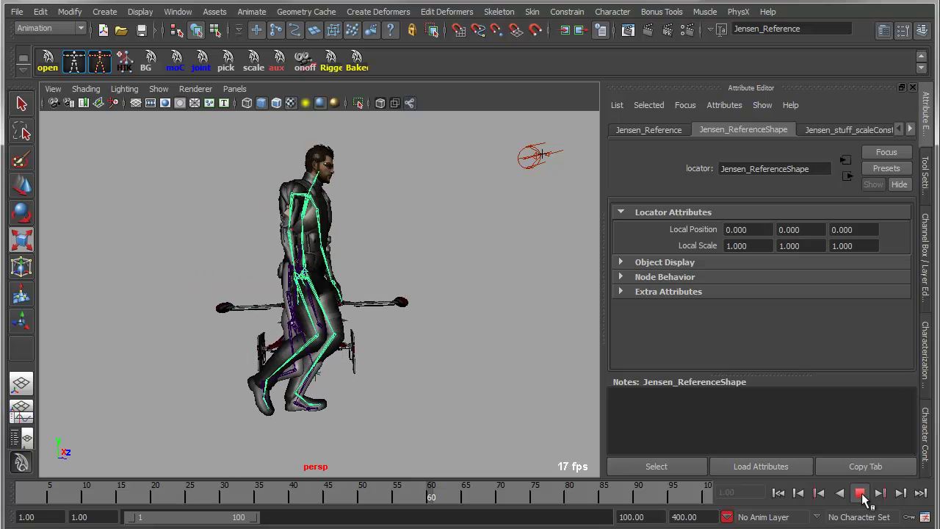
left_click(859, 493)
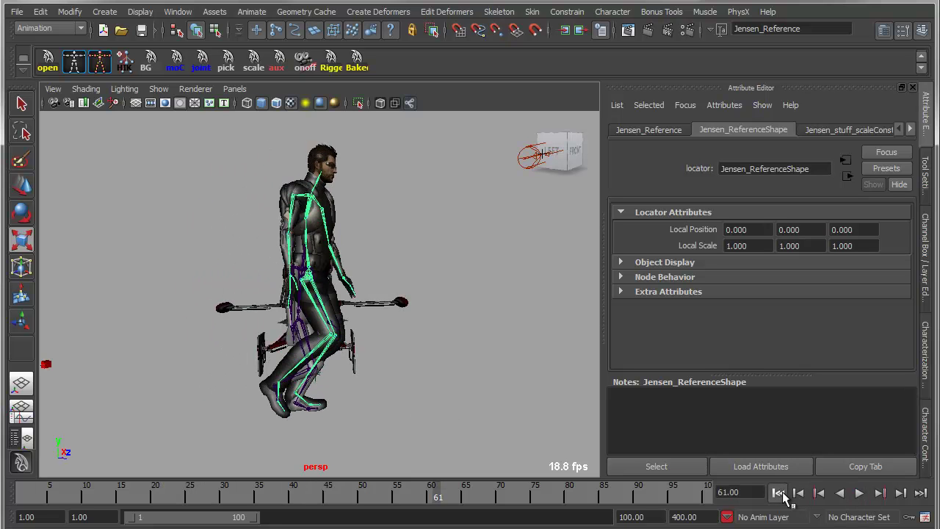
left_click(779, 493)
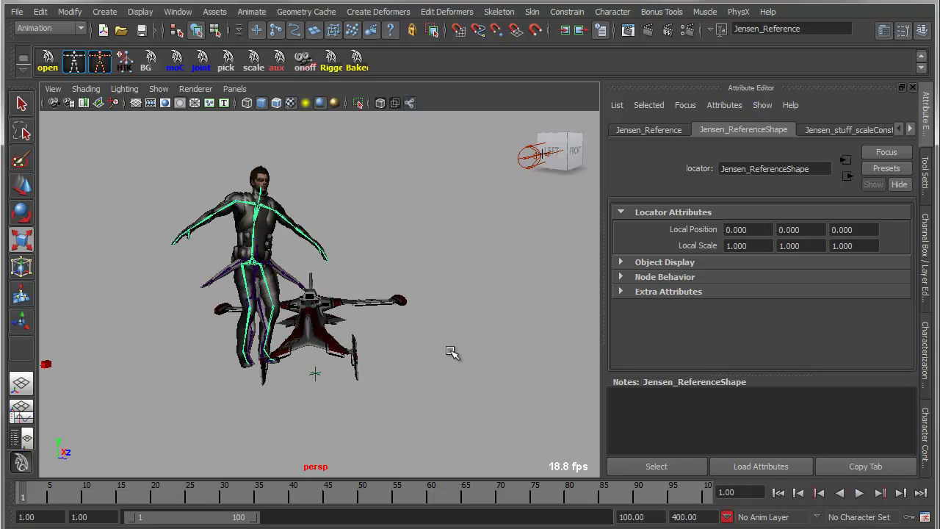
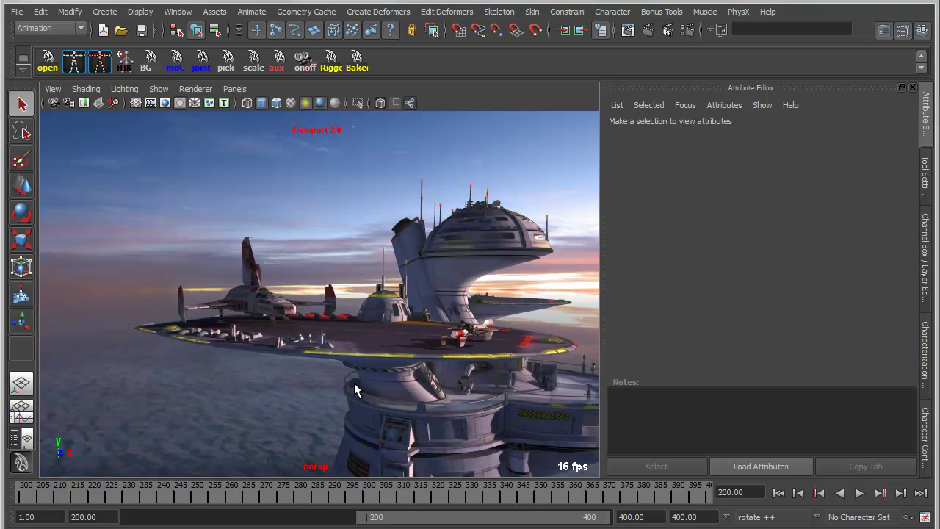
- Preview the landing platform scene, select the small ship, and show all its animation curves in the Graph Editor below the perspective view
left_click(859, 493)
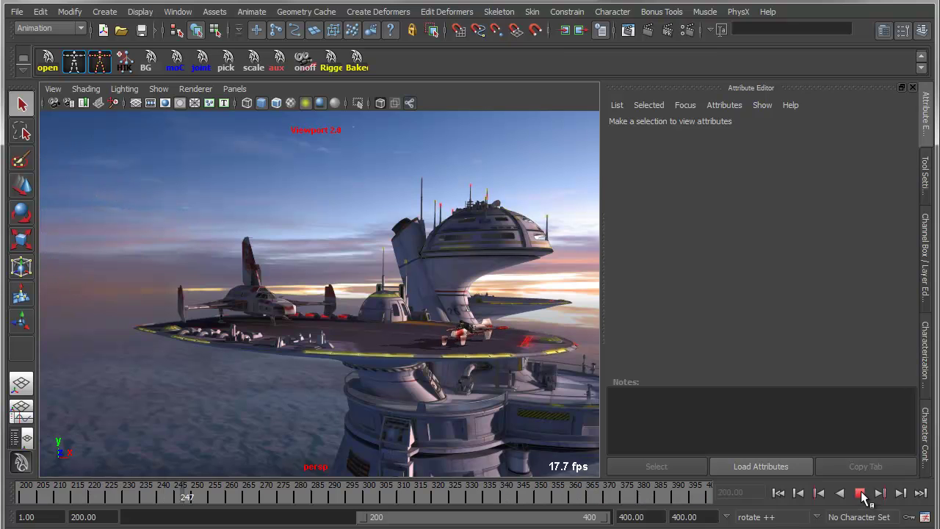
left_click(861, 494)
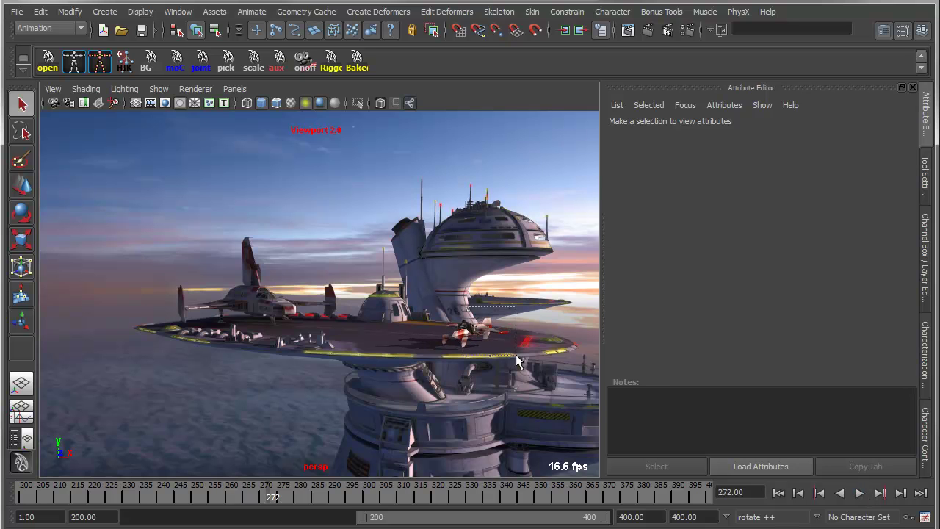
left_click_drag(516, 360, 524, 367)
left_click(21, 409)
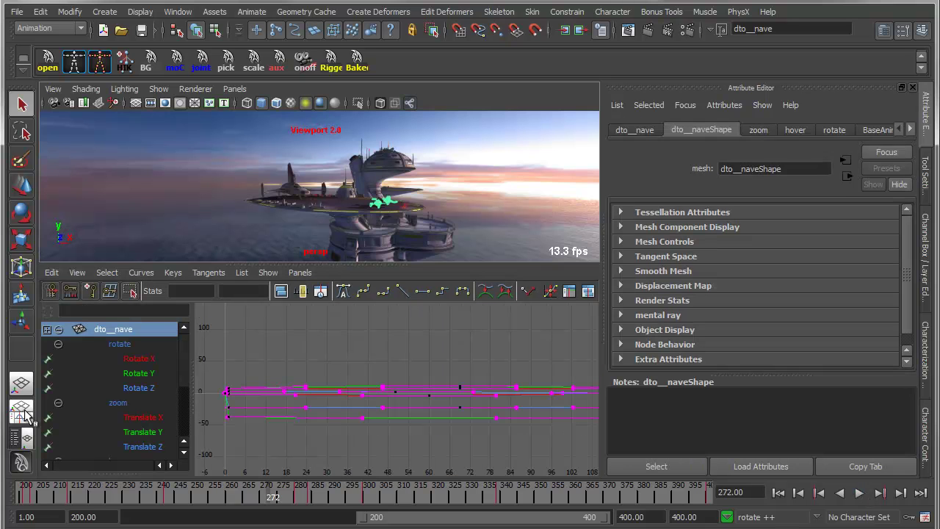
key("a")
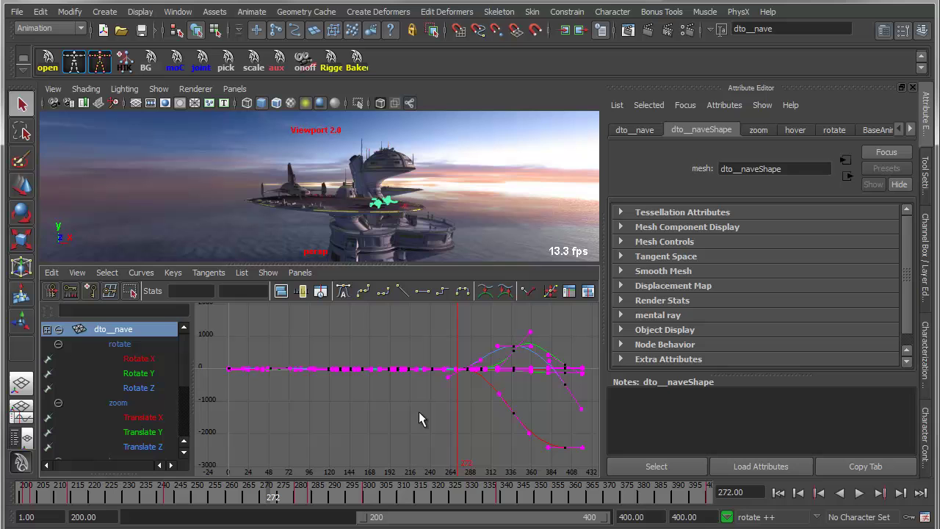
- Hide the tangent handles in the Graph Editor and frame the ship's curves between about frames 252 and 420
left_click(76, 272)
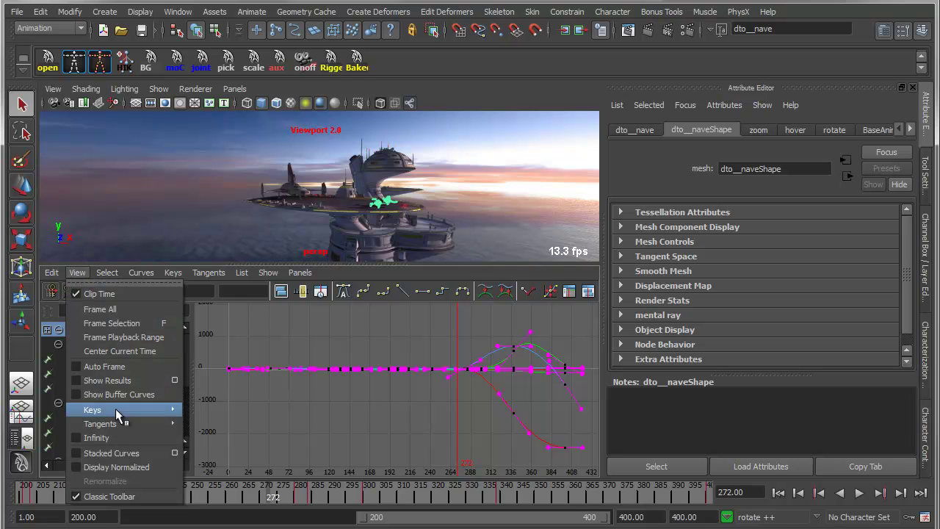
mouse_move(125, 423)
left_click(229, 460)
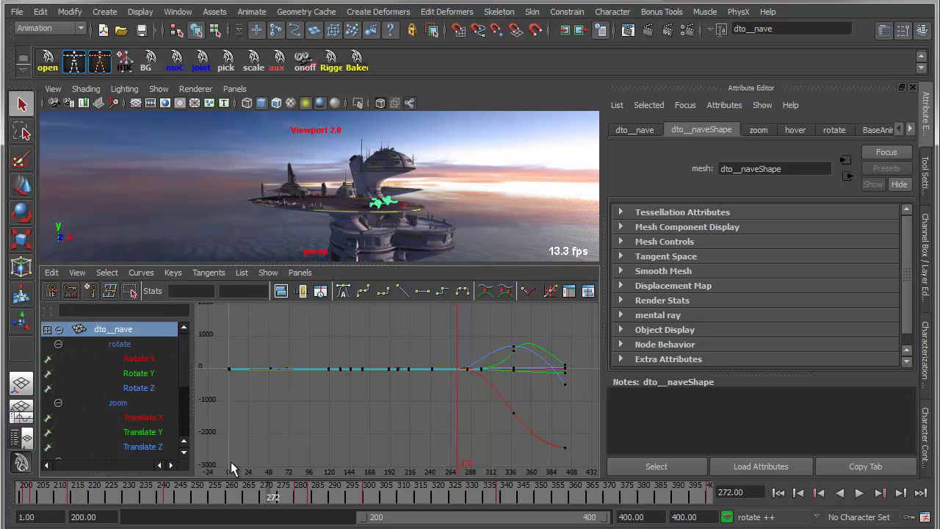
middle_click_drag(344, 380, 263, 391, "alt")
right_click_drag(264, 391, 296, 399, "alt")
mouse_move(295, 400)
middle_mouse_down("alt")
mouse_move(265, 419)
mouse_move(300, 406)
middle_mouse_up("alt")
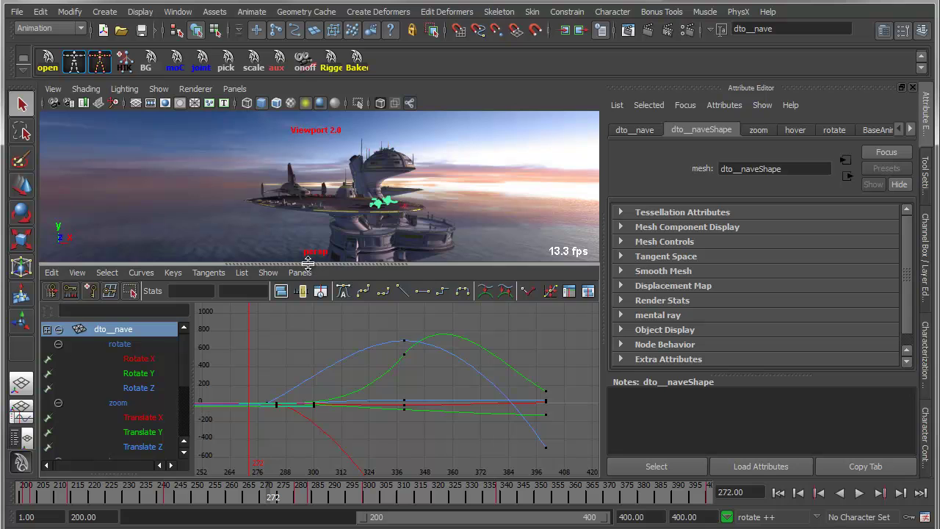
- Enlarge the perspective view above the Graph Editor and scrub the ship's flight to frame 331
left_click_drag(310, 264, 304, 332)
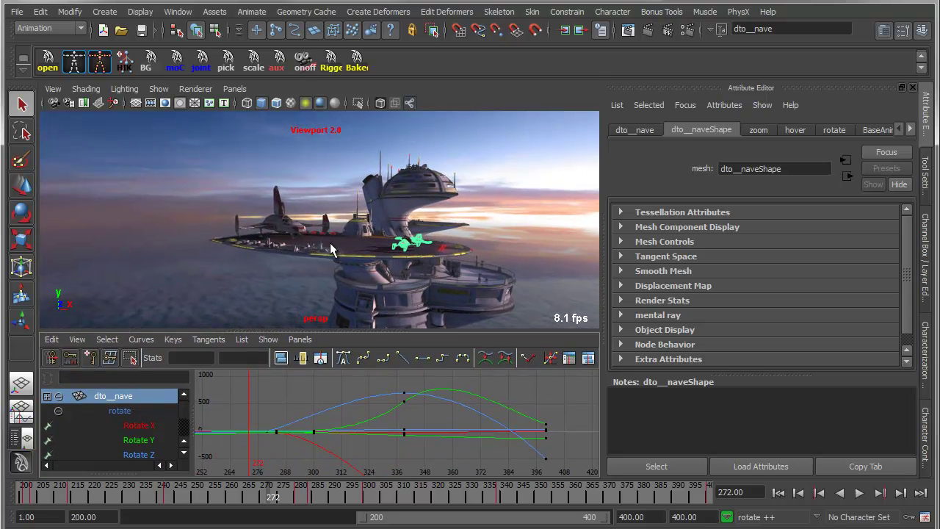
key("alt+v")
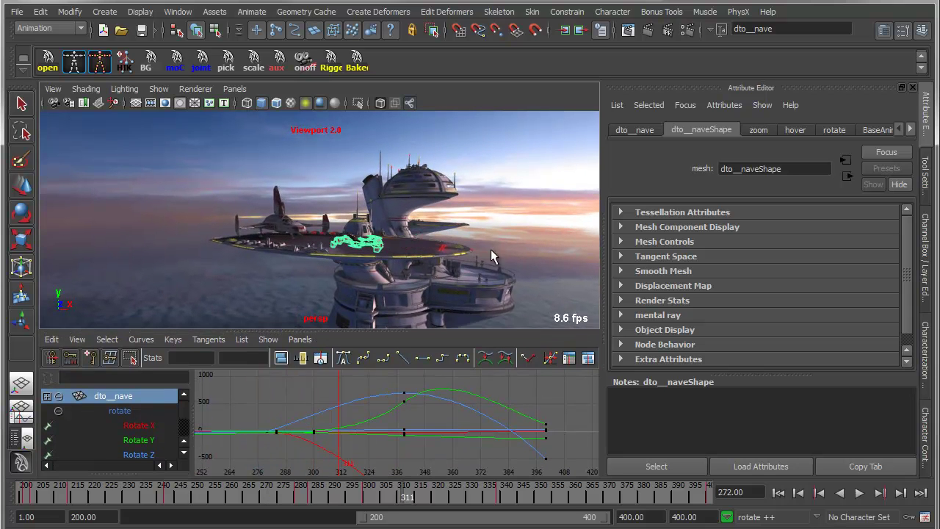
left_click_drag(538, 255, 582, 262)
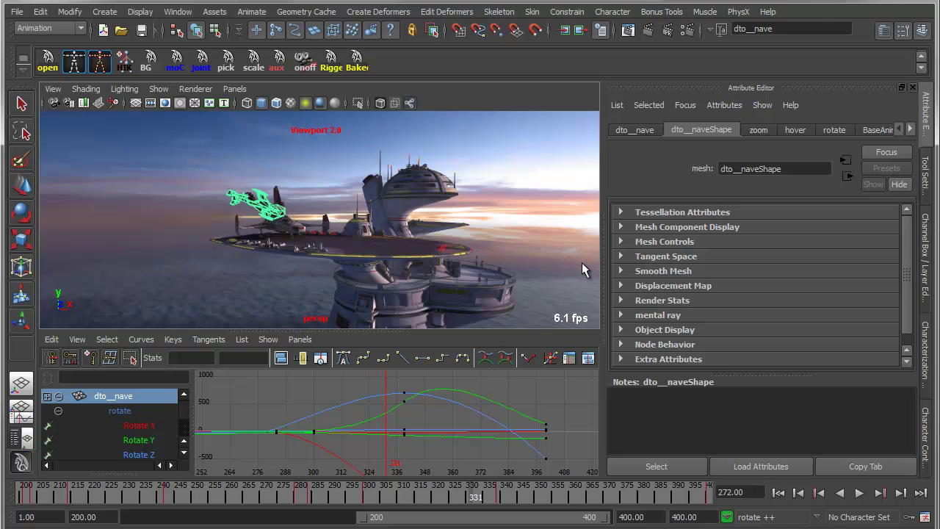
- Try raising the ship's vertical translation key at frame 339 to 768.829, undo the move, and clear the key selection
left_click_drag(398, 397, 416, 426)
key("w")
mouse_move(415, 437)
middle_mouse_down()
mouse_move(416, 411)
mouse_move(416, 441)
mouse_move(415, 425)
middle_mouse_up()
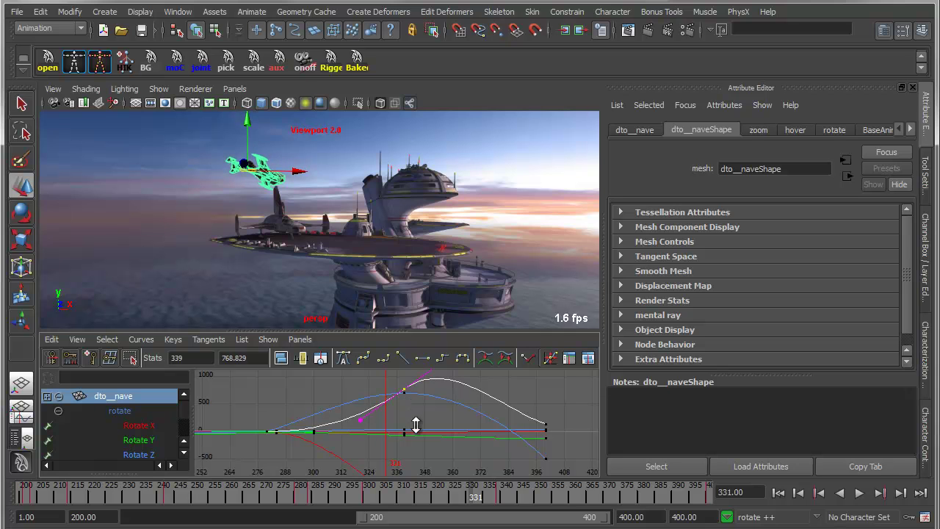
key("ctrl+z")
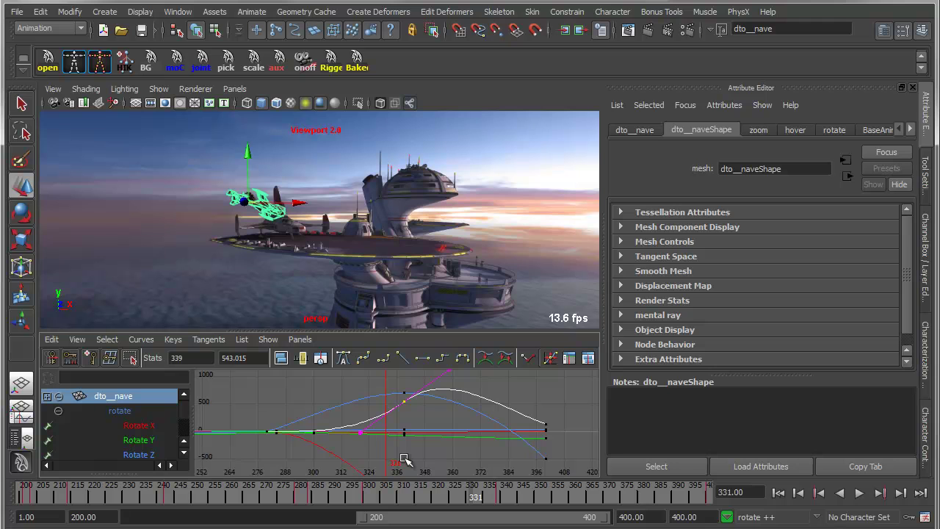
left_click(505, 388)
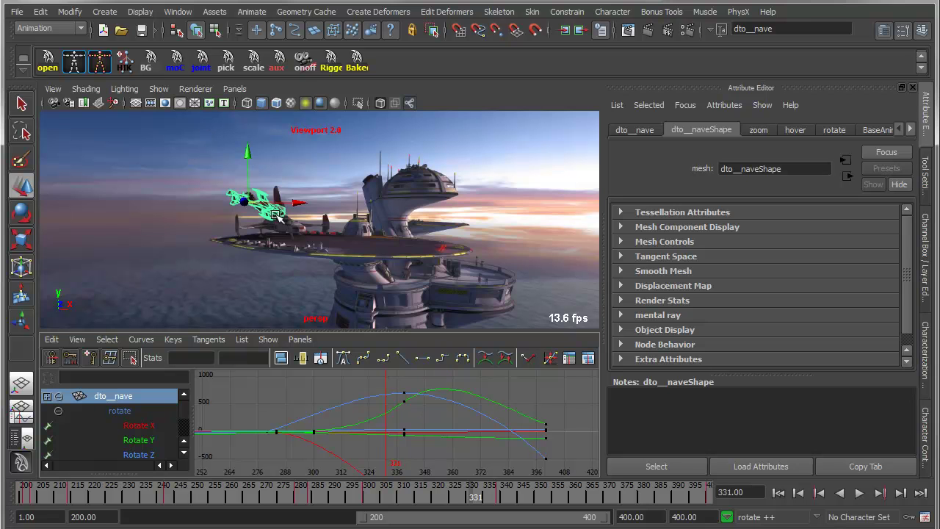
- Create an editable motion trail for the ship and scrub its flight to frame 327 in the full-size perspective view
left_click(253, 13)
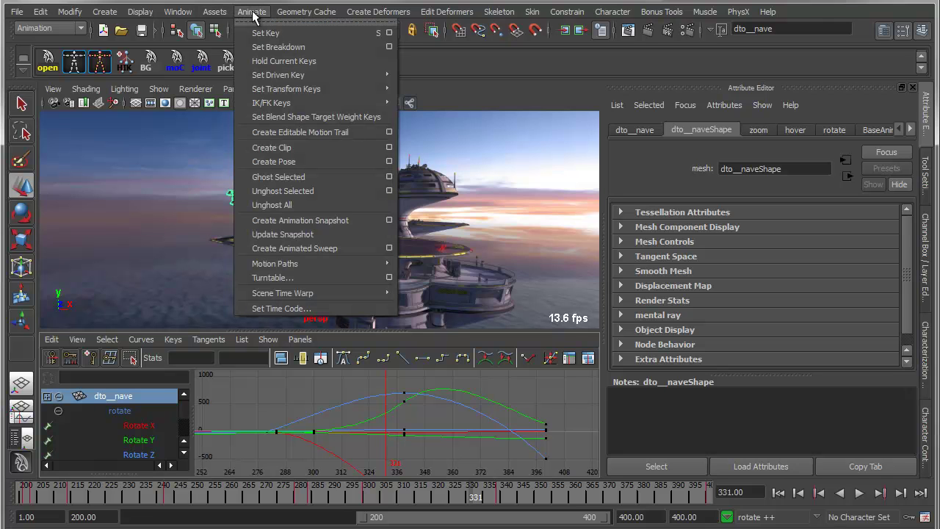
left_click(318, 134)
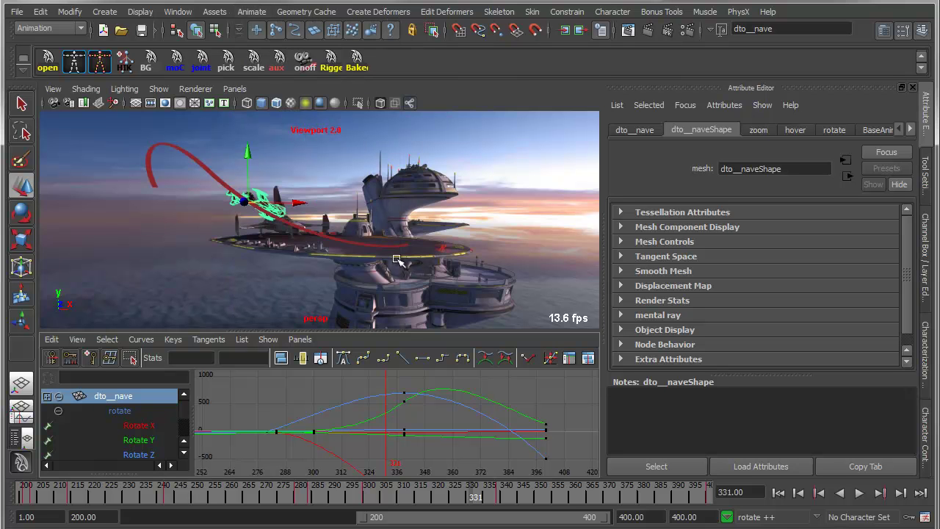
scroll(272, 269, "up", 5)
key("space")
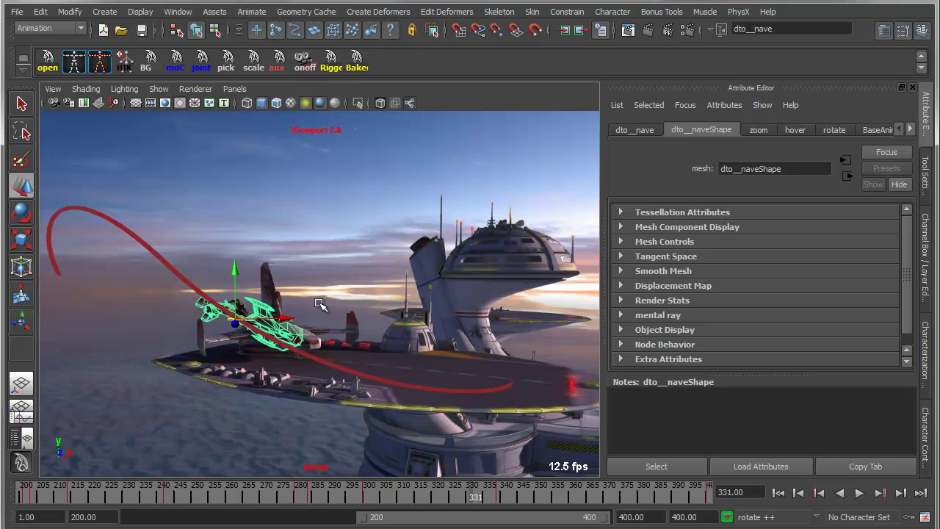
right_click_drag(300, 326, 261, 321, "alt")
left_click_drag(470, 500, 492, 500)
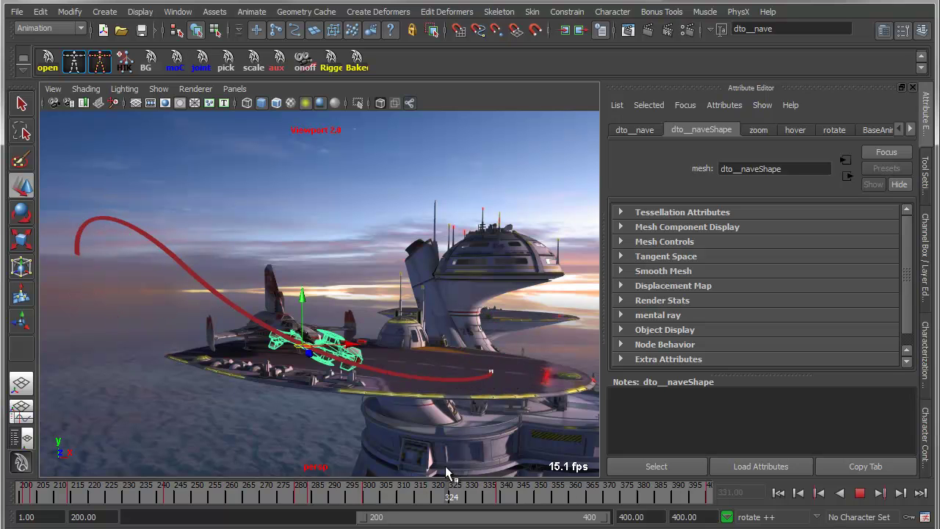
left_click_drag(467, 467, 455, 468)
- Show frame numbers on the motion trail and raise its key at frame 339 in the perspective view, with the Graph Editor below
right_click_drag(227, 303, 289, 303)
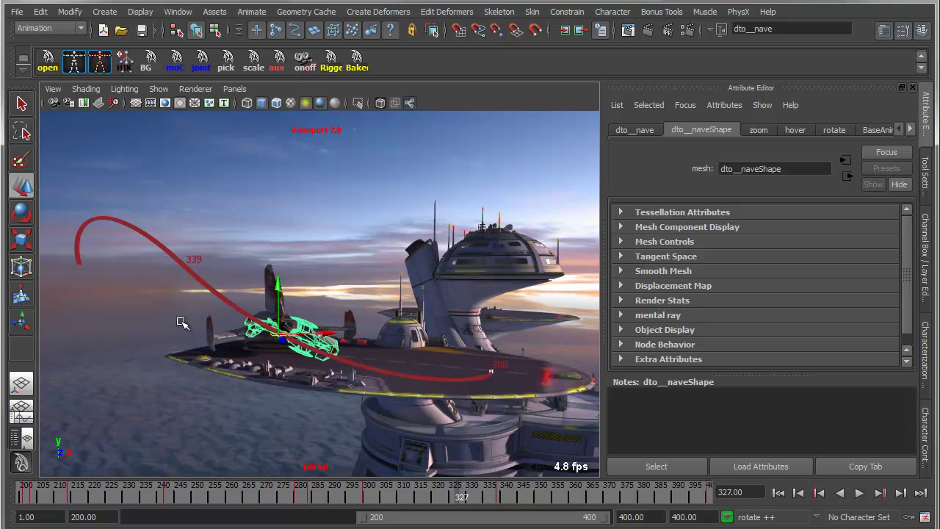
left_click(179, 266)
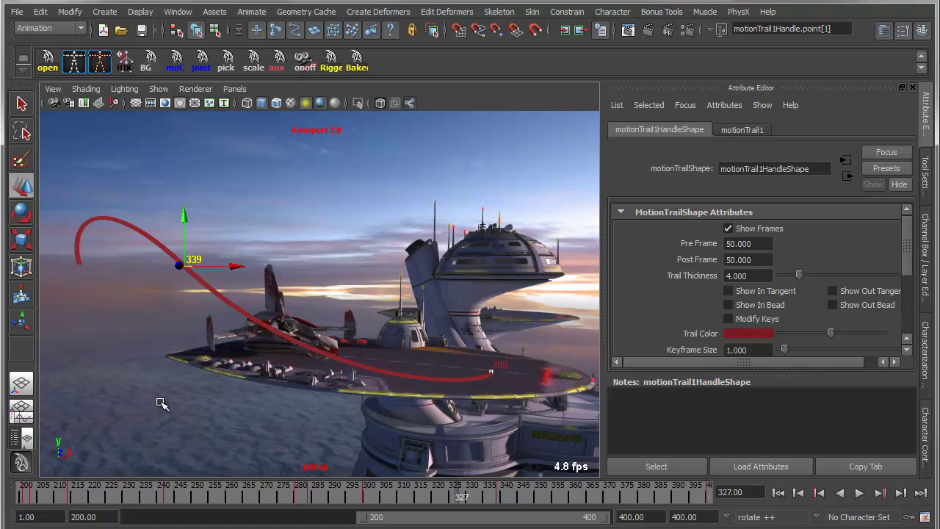
left_click(21, 409)
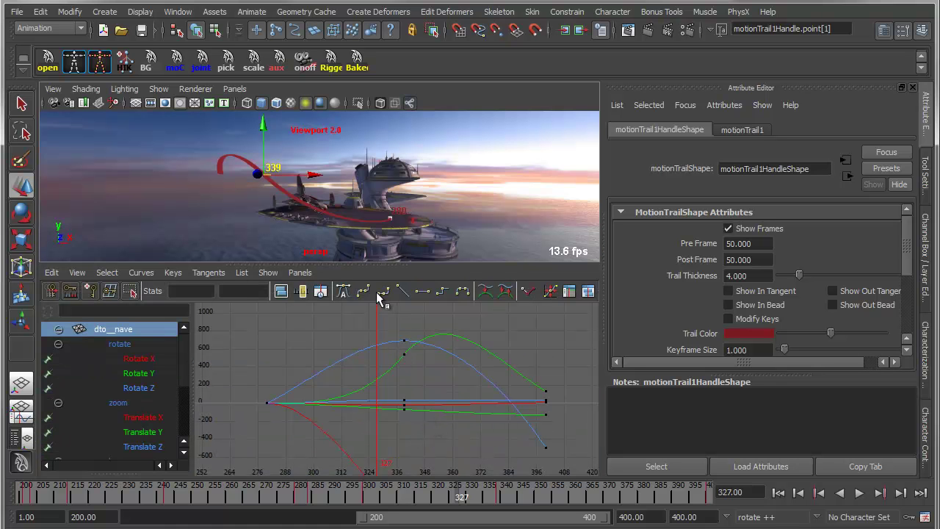
left_click_drag(349, 267, 357, 331)
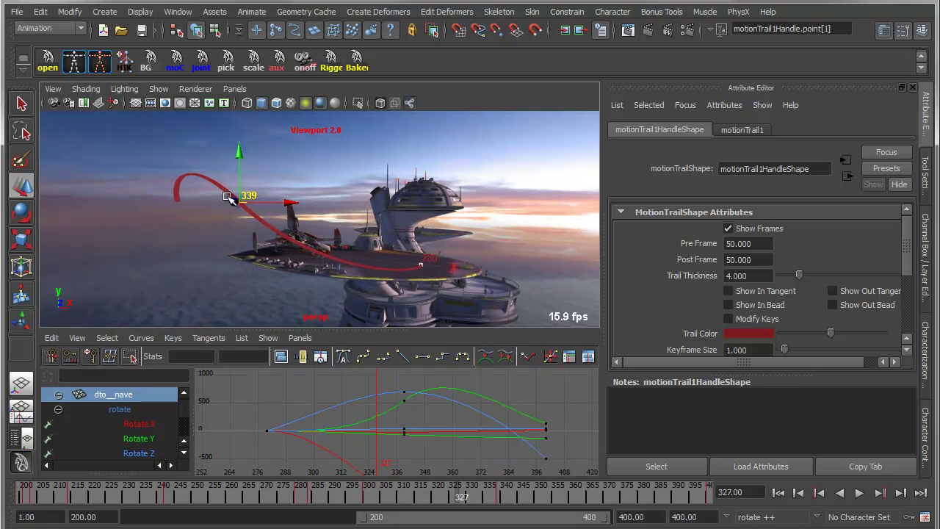
left_click_drag(240, 183, 248, 136)
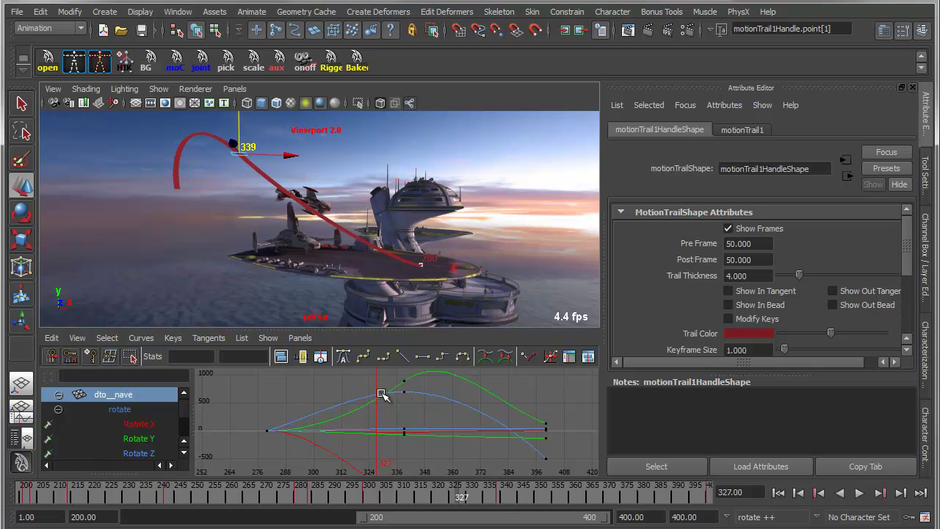
- Try moving the motion trail's frame 339 key horizontally and undo the last move
left_click_drag(293, 155, 229, 156)
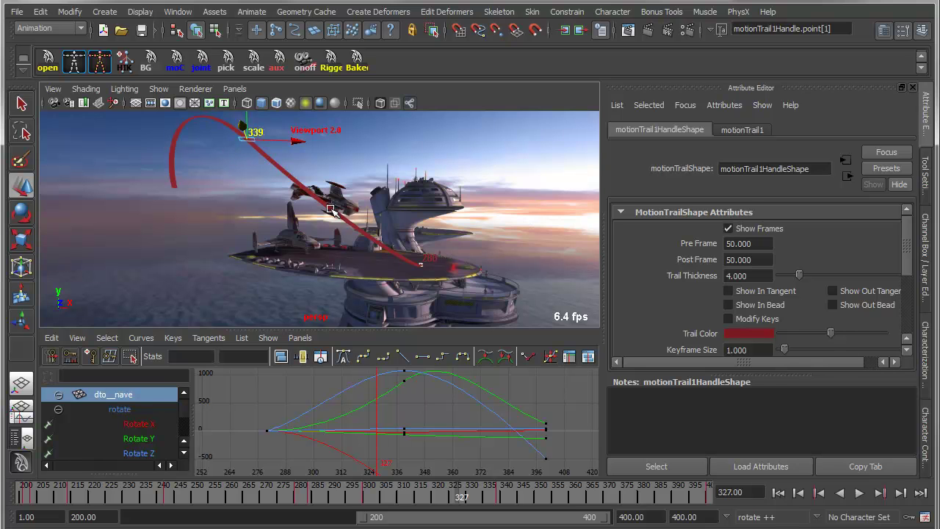
key("ctrl+z")
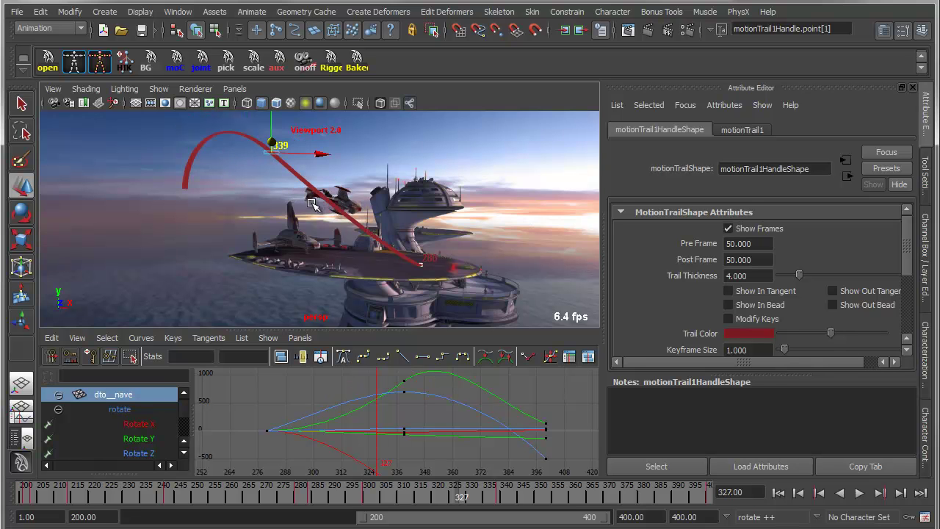
- Add a key at frame 318 directly on the motion trail and move it upward, away from the platform
left_click_drag(279, 203, 307, 235, "alt")
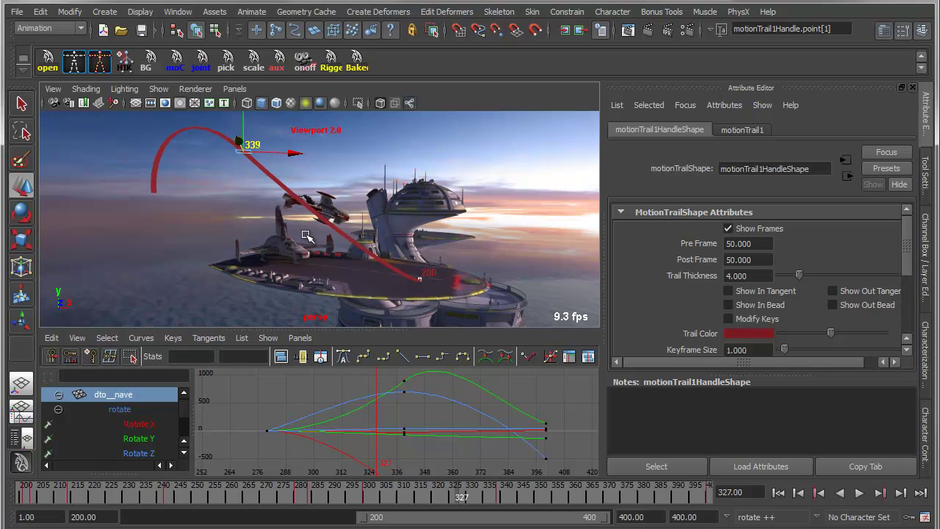
right_click_drag(348, 235, 294, 237)
left_click(348, 242)
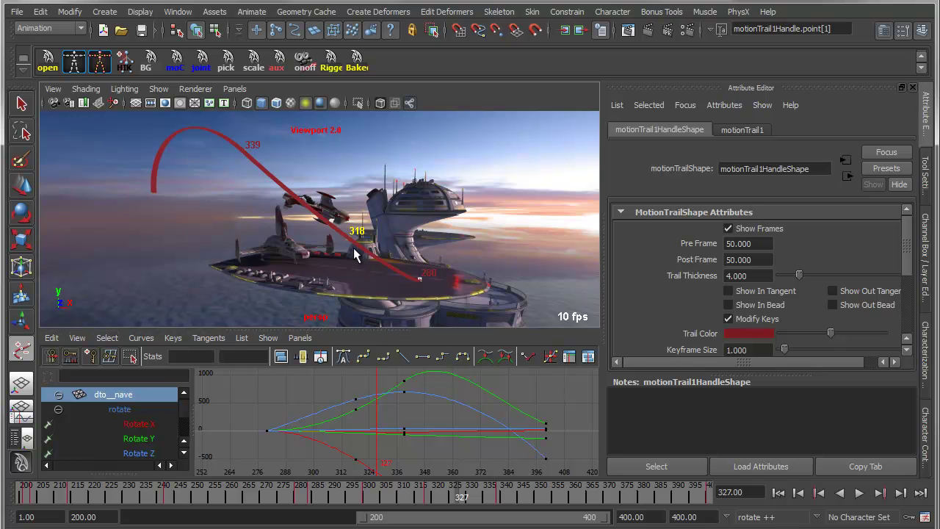
key("w")
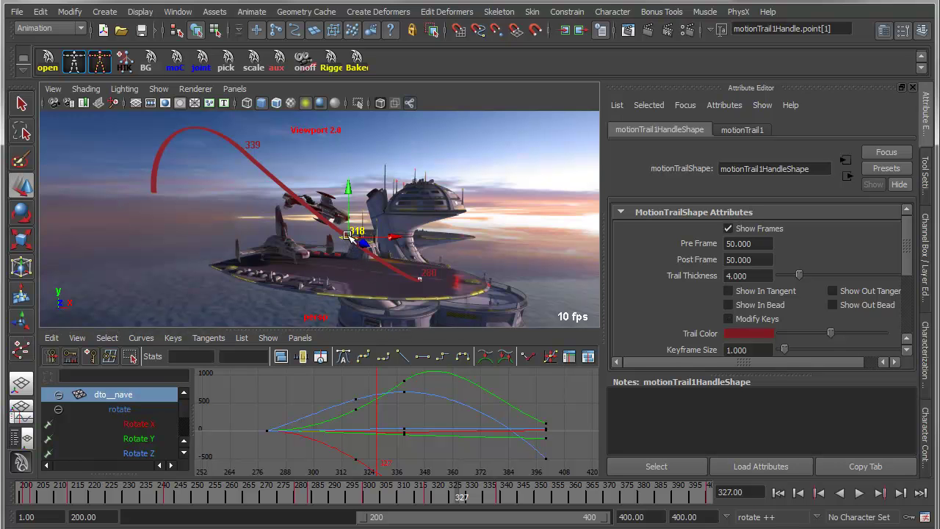
left_click_drag(348, 235, 383, 200)
- Adjust the motion trail key at frame 339 and scrub through the ship's flight to frame 331
left_click(249, 149)
left_click_drag(262, 150, 251, 152)
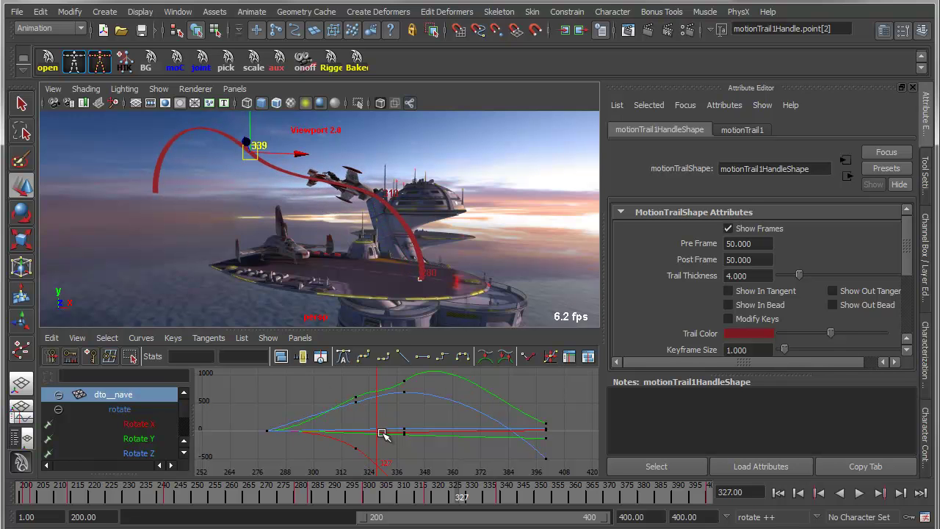
key("alt+v")
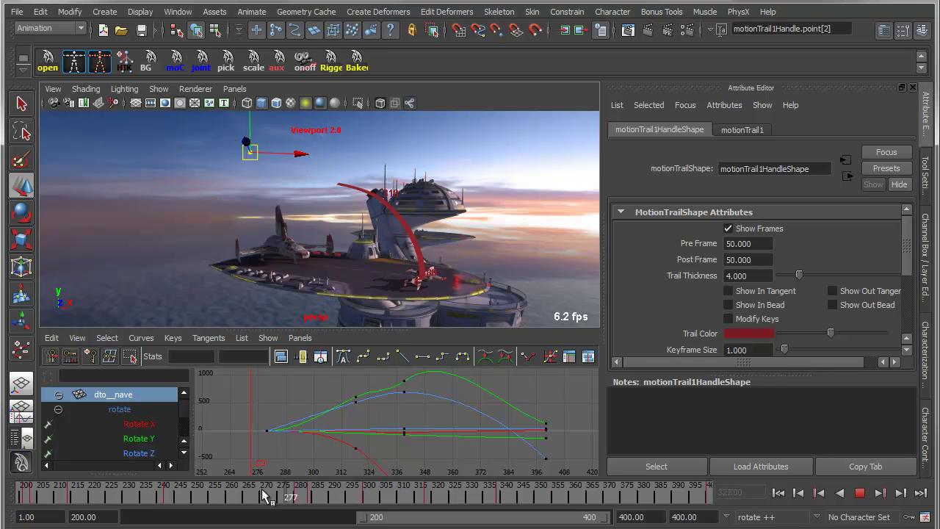
left_click_drag(495, 493, 469, 497)
- Show the motion trail's in and out tangents, reshape the path with the tangent handles, and scrub the flight to frame 330
right_click_drag(250, 152, 200, 170)
left_click(281, 185)
left_click_drag(290, 186, 306, 174)
left_click(382, 197)
left_click(345, 181)
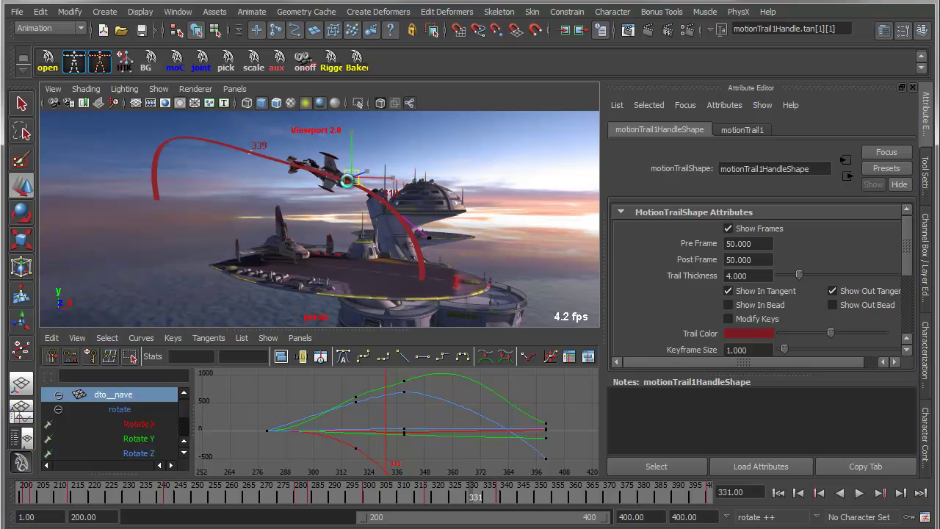
mouse_move(349, 496)
left_mouse_down()
mouse_move(279, 496)
mouse_move(501, 490)
mouse_move(368, 478)
mouse_move(502, 489)
mouse_move(472, 488)
left_mouse_up()
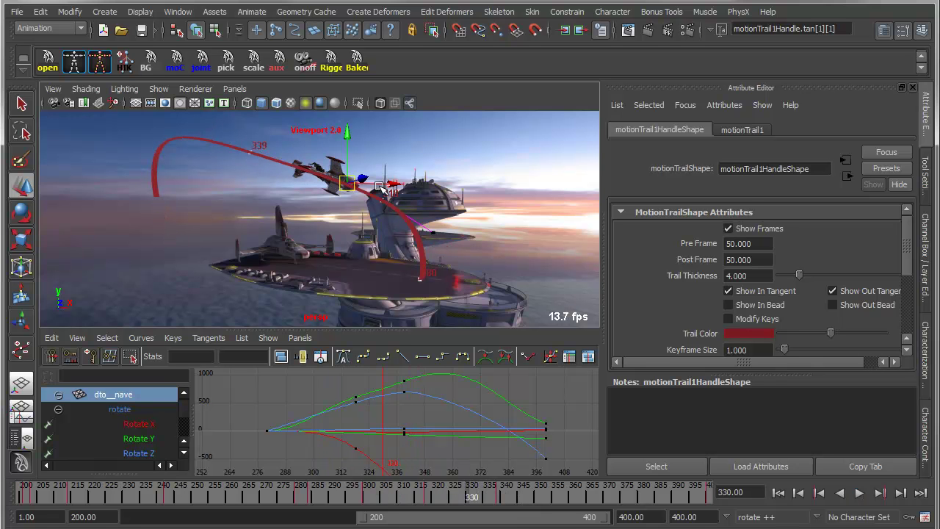
- Place the perspective view above the Graph Editor, enlarge it, and select the ship to list its curves
key("space")
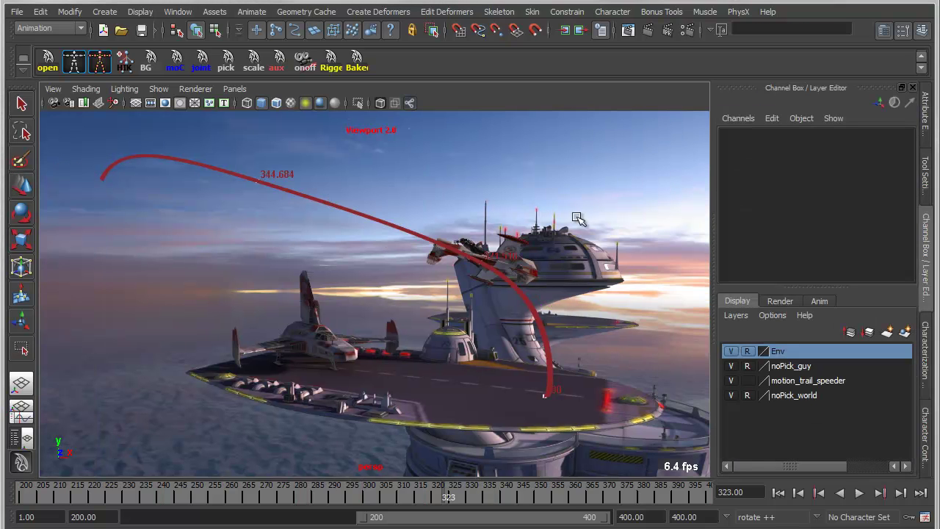
left_click(21, 411)
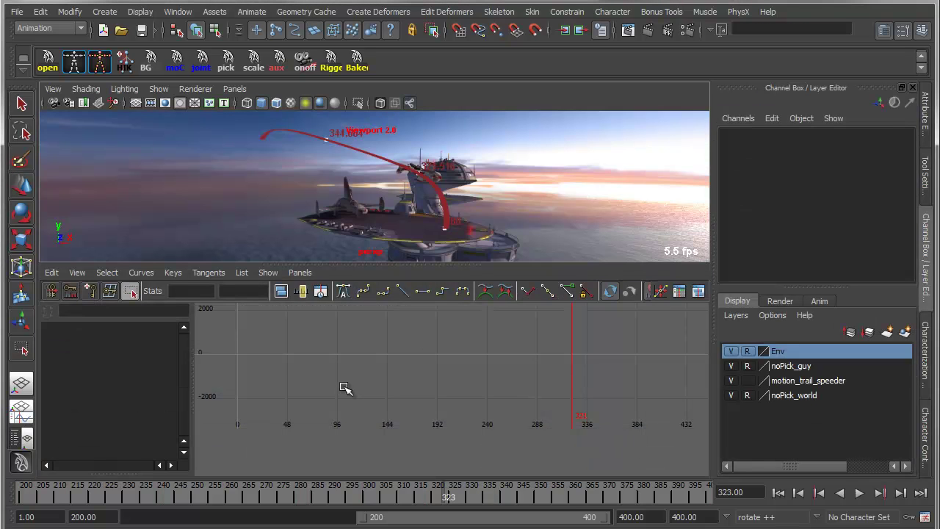
mouse_move(387, 266)
left_mouse_down()
mouse_move(389, 292)
mouse_move(383, 283)
left_mouse_up()
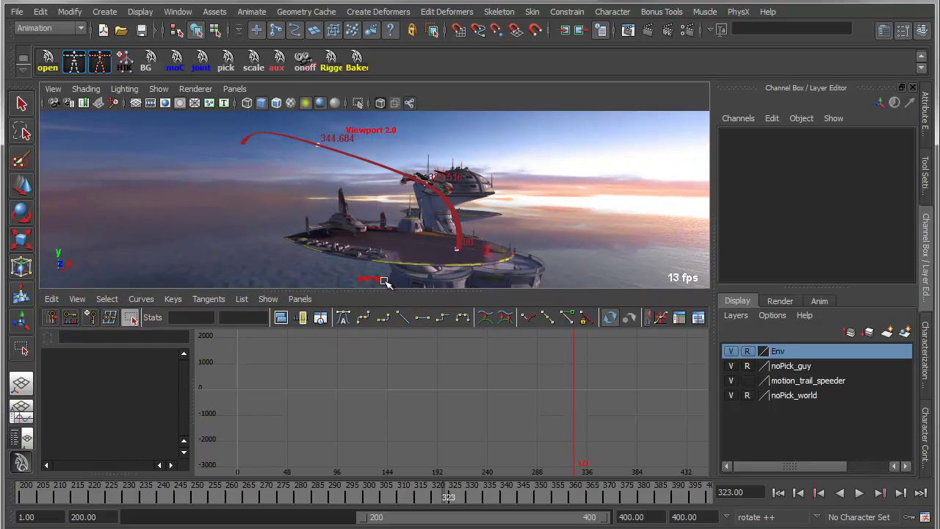
mouse_move(388, 198)
left_mouse_down("alt")
mouse_move(359, 199)
mouse_move(399, 212)
mouse_move(391, 210)
left_mouse_up("alt")
left_click(406, 184)
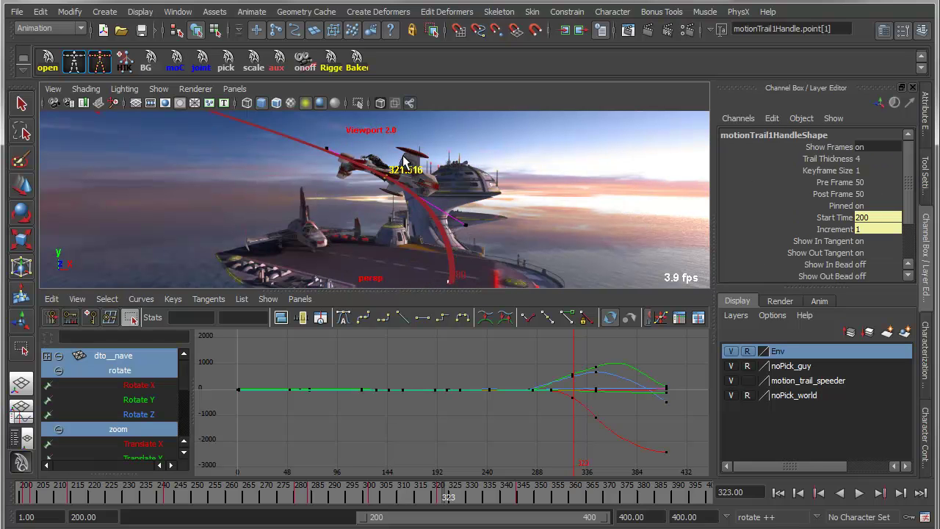
left_click(404, 160)
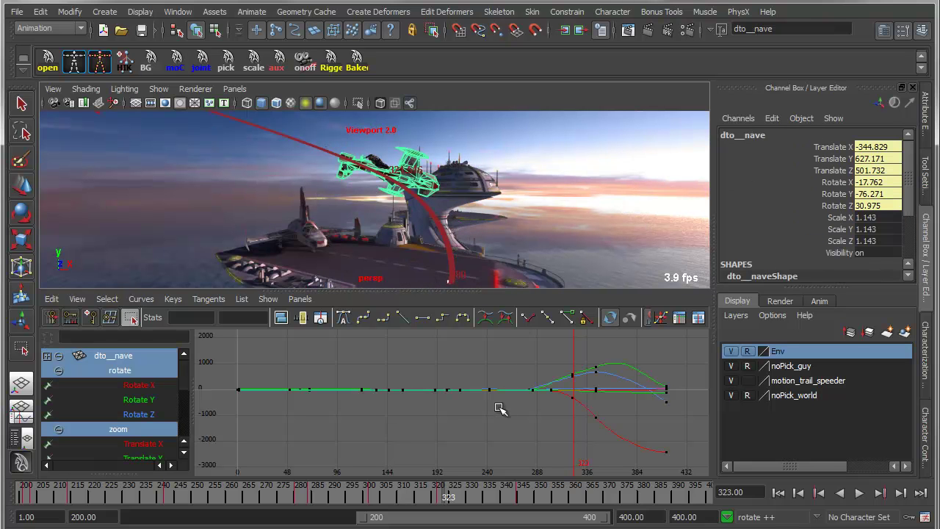
- Show only the zoom layer's Translate X, Y and Z curves in the Graph Editor and scrub the flight to frame 323
middle_click_drag(485, 399, 452, 408, "alt")
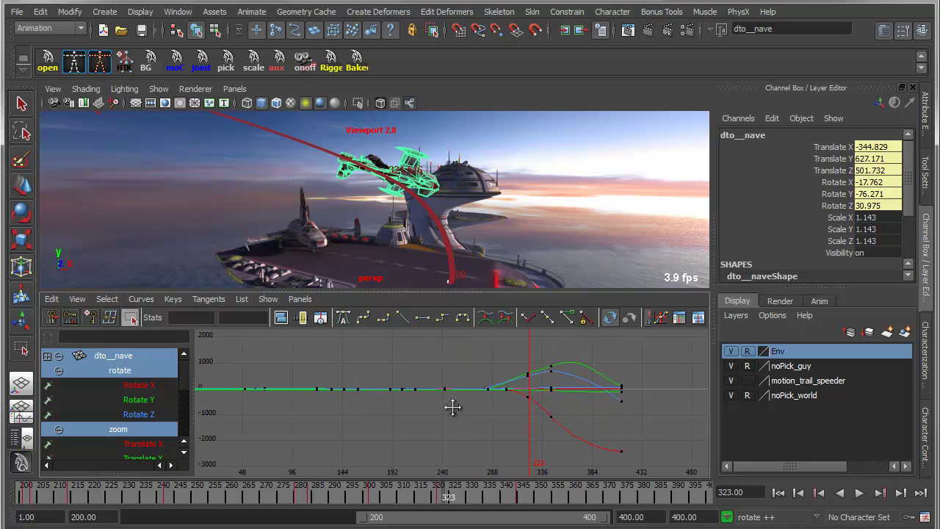
scroll(127, 399, "down", 3)
left_click_drag(145, 387, 152, 415)
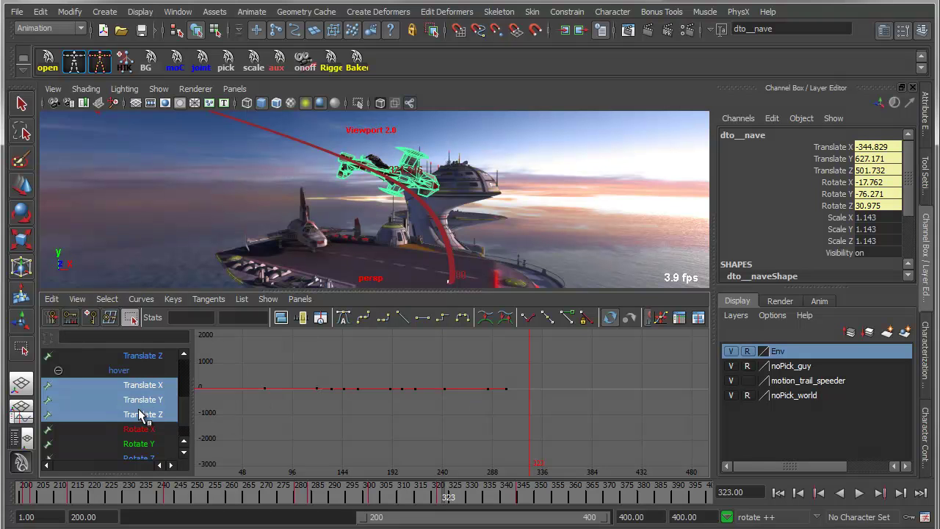
scroll(118, 382, "up", 3)
left_click(134, 445)
scroll(135, 423, "down", 3)
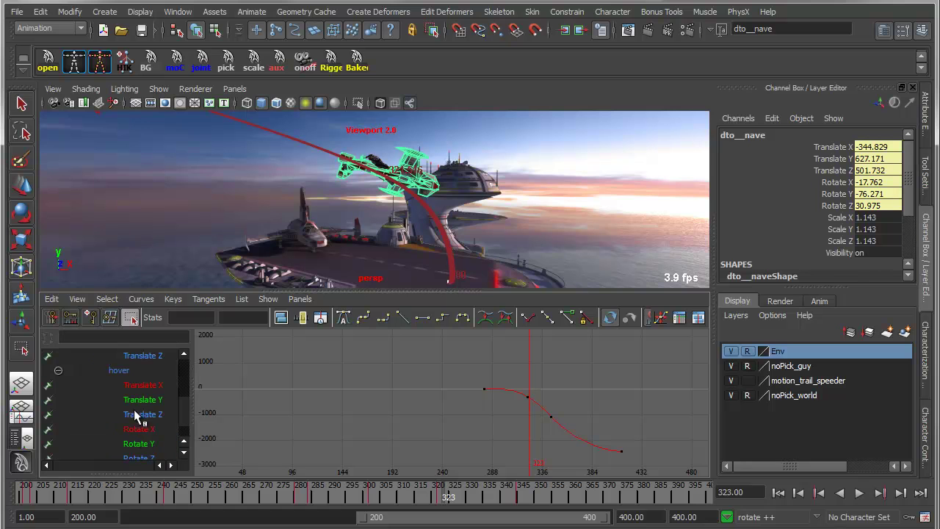
left_click(144, 357, "shift")
key("f")
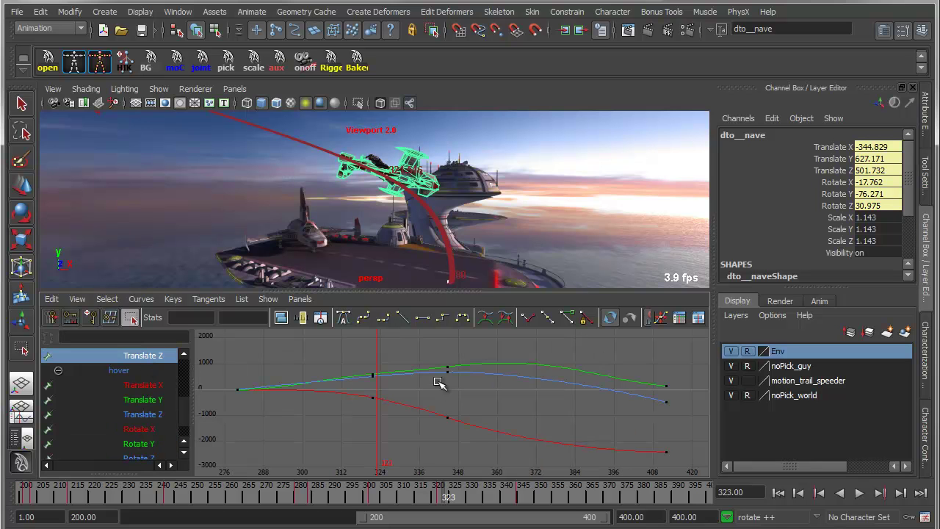
key("alt+v")
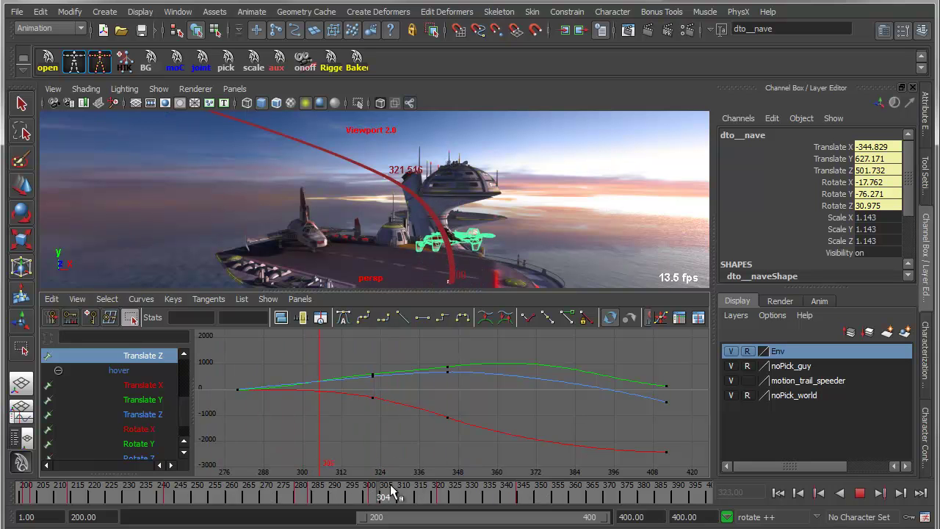
mouse_move(453, 487)
left_mouse_down()
mouse_move(416, 491)
mouse_move(446, 487)
left_mouse_up()
- Try compressing all the translate keys in time with the Region Tool and undo the scaling
scroll(441, 431, "down", 3)
left_click_drag(288, 335, 632, 470)
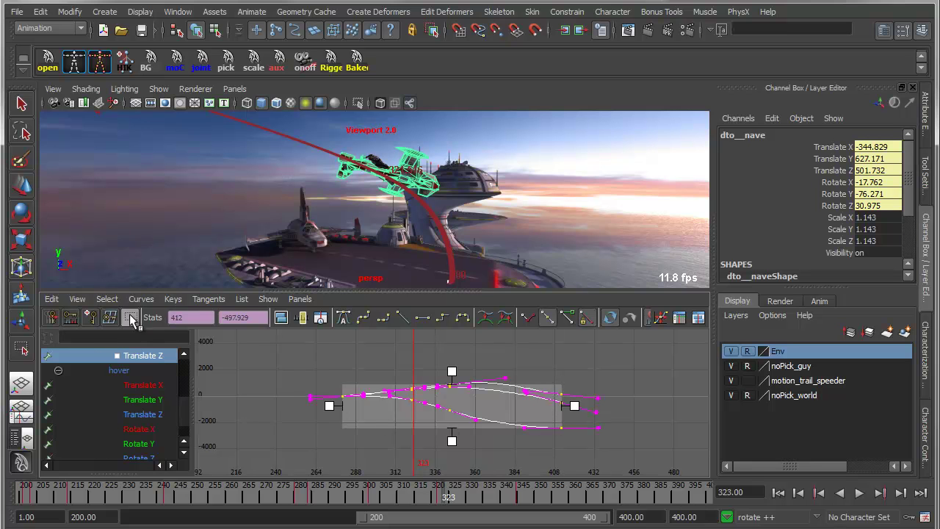
left_click_drag(575, 407, 522, 405)
key("ctrl+z")
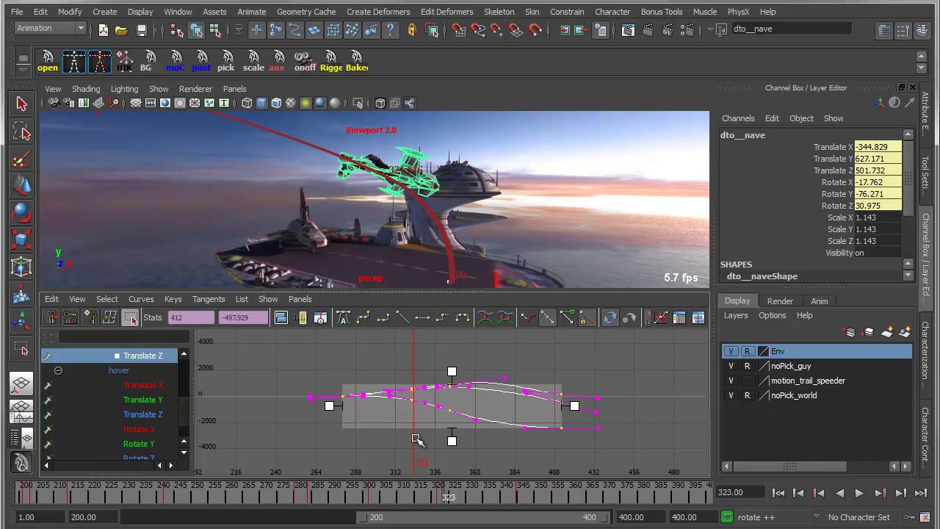
- Try stretching only the translate keys from frame 344.684 onward in time with the Region Tool and undo it
middle_click_drag(573, 418, 558, 421, "alt")
left_click_drag(408, 345, 634, 461)
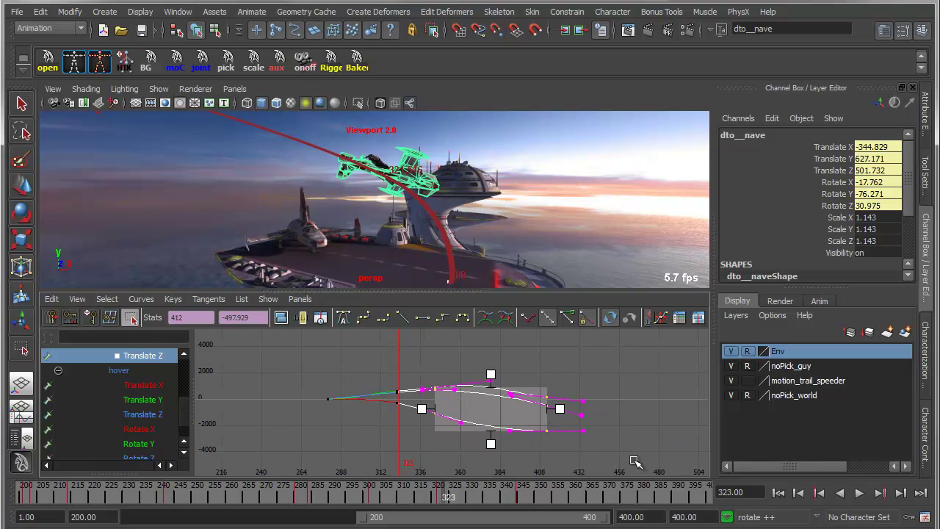
left_click_drag(565, 410, 649, 410)
key("ctrl+z")
- Limit the key region to the Translate Y curve, try scaling its values vertically, and undo the scaling
left_click_drag(285, 352, 587, 471)
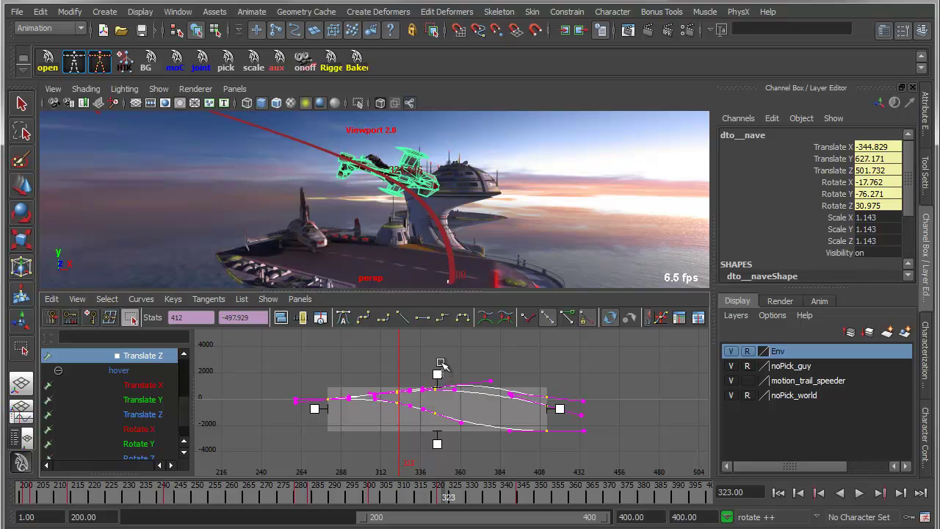
left_click(441, 363)
left_click(459, 385)
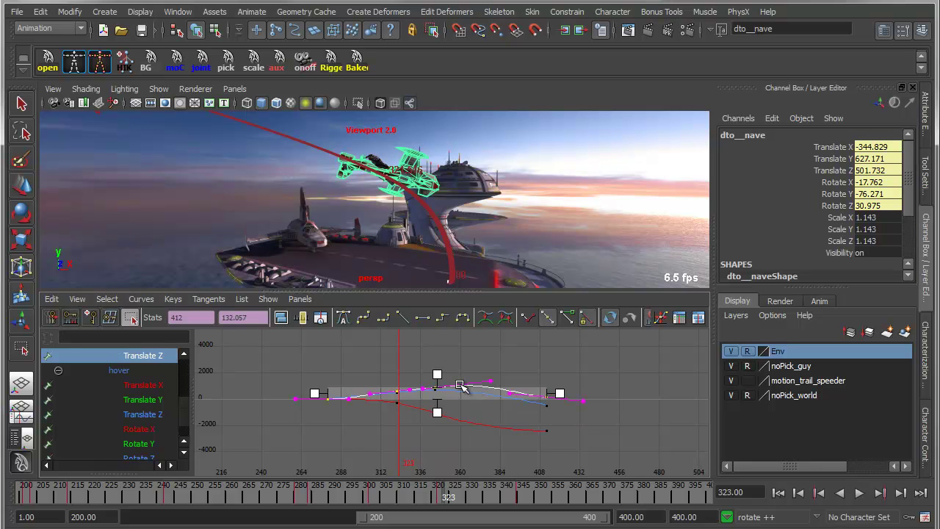
mouse_move(437, 367)
left_mouse_down()
mouse_move(439, 344)
mouse_move(443, 375)
left_mouse_up()
key("ctrl+z")
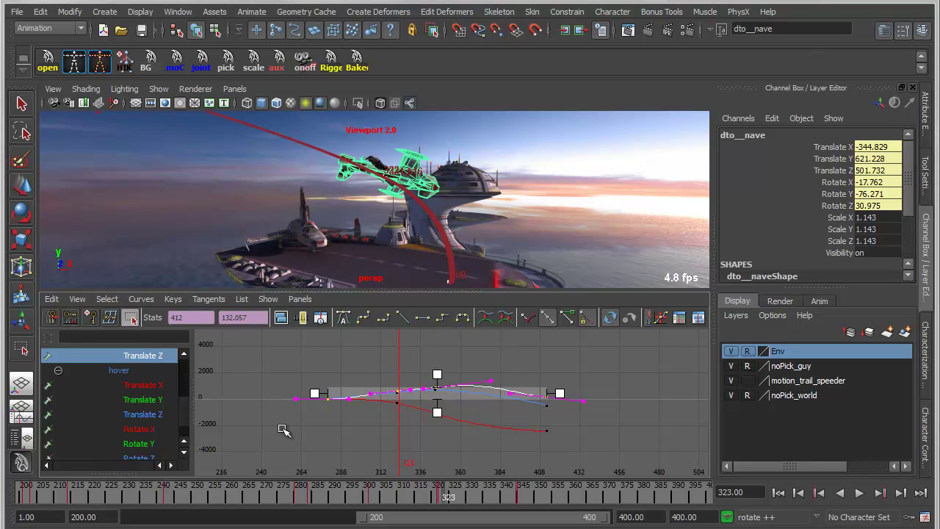
- Apply auto tangents to the Translate X key at frame 344.684 in the Graph Editor
key("q")
scroll(283, 418, "up", 6)
middle_click_drag(291, 417, 329, 396, "alt")
scroll(332, 395, "up", 2)
scroll(332, 396, "up", 1)
left_click_drag(374, 393, 482, 444)
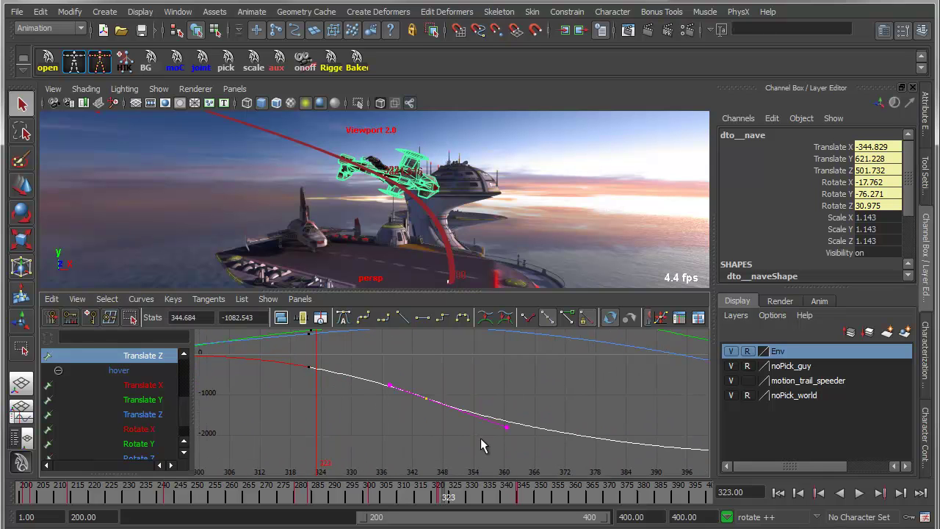
left_click(342, 320)
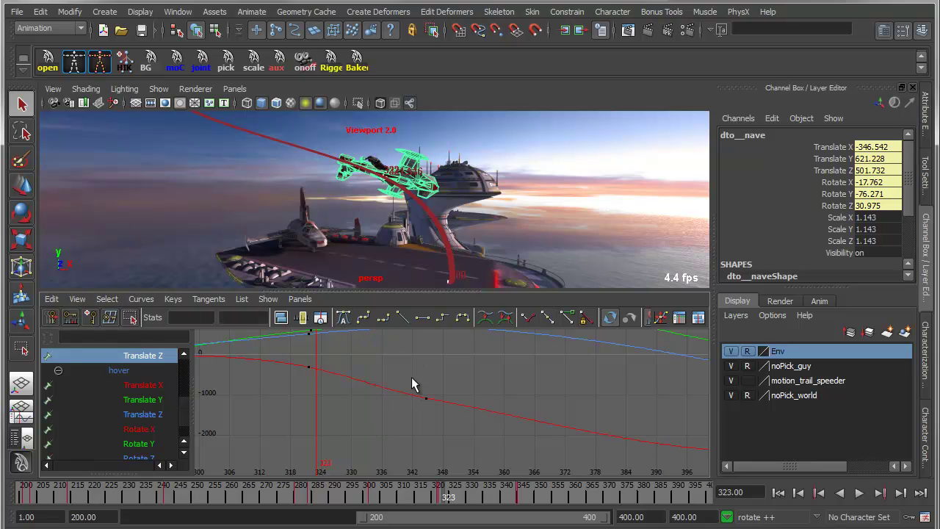
- Shift the Translate X key at frame 344.684 vertically to a value of about -847
key("w")
mouse_move(423, 420)
middle_mouse_down()
mouse_move(419, 445)
mouse_move(418, 413)
middle_mouse_up()
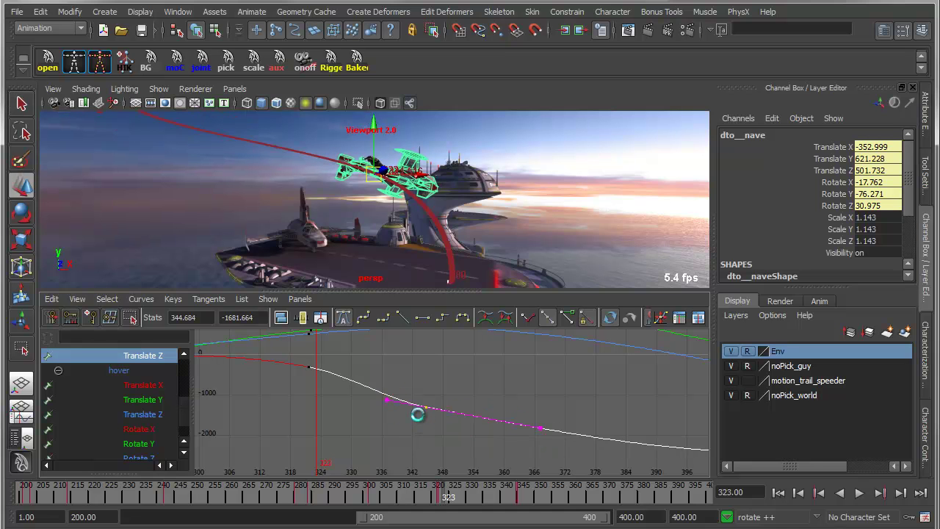
key("a")
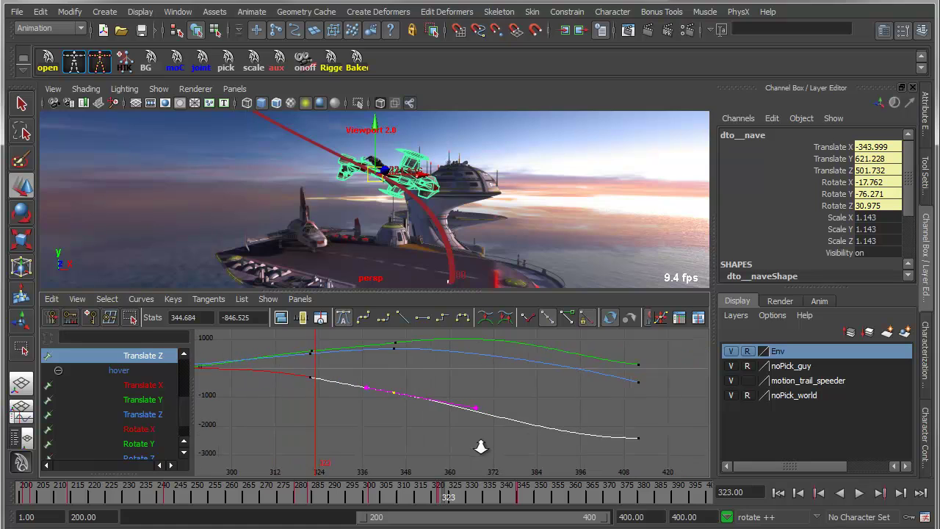
- Maximize the Graph Editor and apply auto tangents to all keys of the zoom layer's three translate curves
key("space")
middle_click_drag(403, 322, 437, 380, "alt")
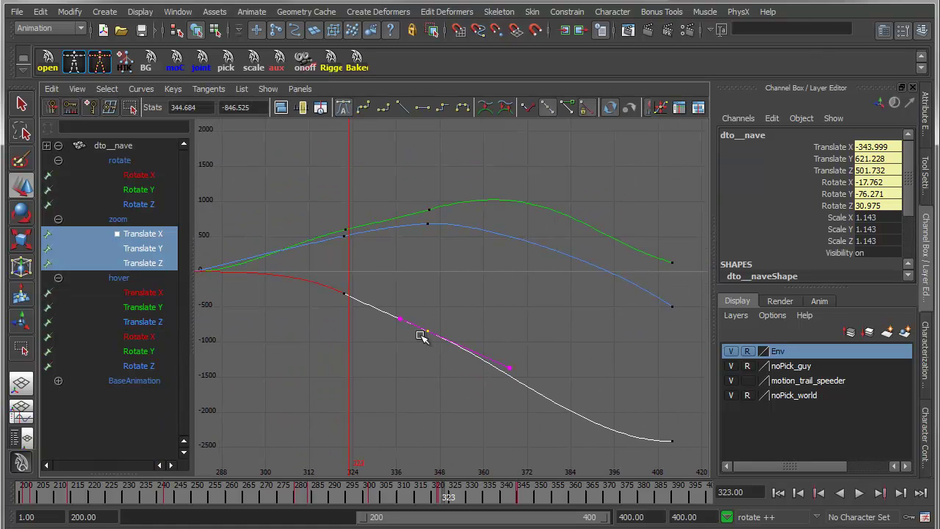
left_click_drag(253, 218, 285, 286)
left_click(344, 108)
right_click_drag(493, 391, 490, 392, "alt")
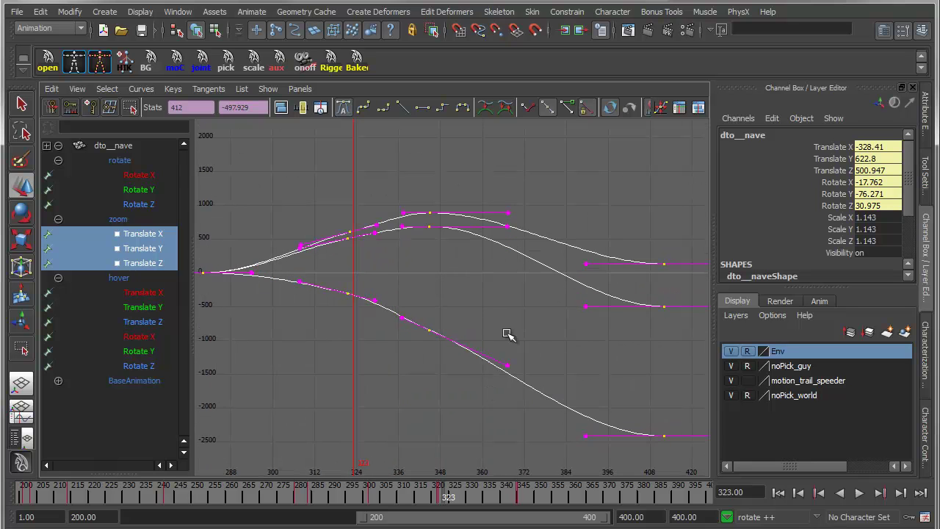
- Lower the Translate Z key at frame 344.684 to about 510, level with the preceding key
left_click(462, 258)
left_click_drag(420, 220, 440, 243)
mouse_move(443, 251)
middle_mouse_down("shift")
mouse_move(444, 274)
mouse_move(447, 264)
middle_mouse_up("shift")
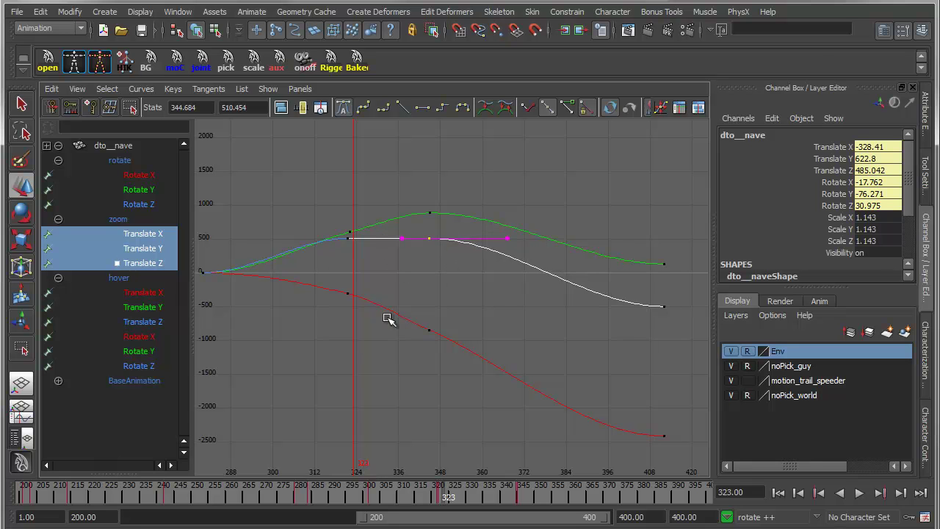
middle_click_drag(361, 381, 392, 381, "alt")
right_click_drag(392, 381, 412, 385, "alt")
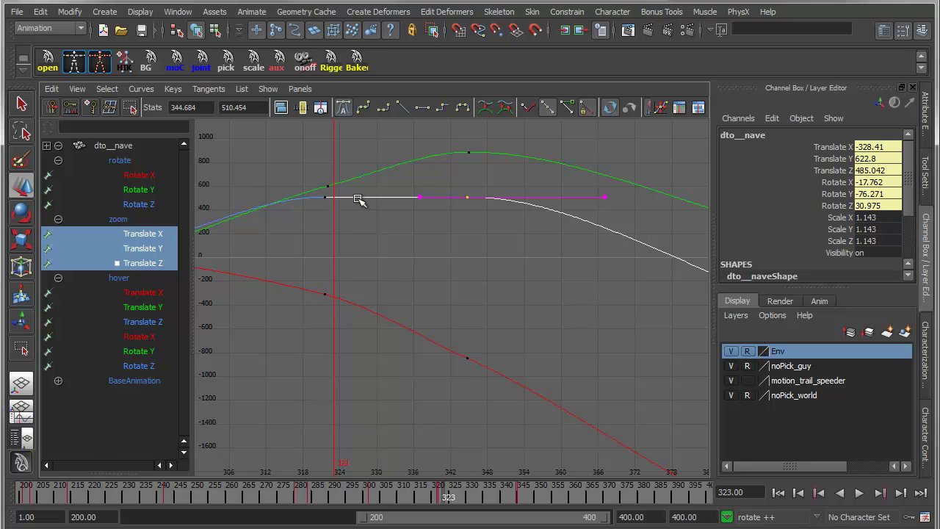
- Raise the Translate X key at frame 344.684 to about -311, level with the preceding key, and lower it to about -756
left_click(467, 357)
middle_click_drag(466, 405, 465, 362, "shift")
middle_click_drag(467, 350, 467, 338)
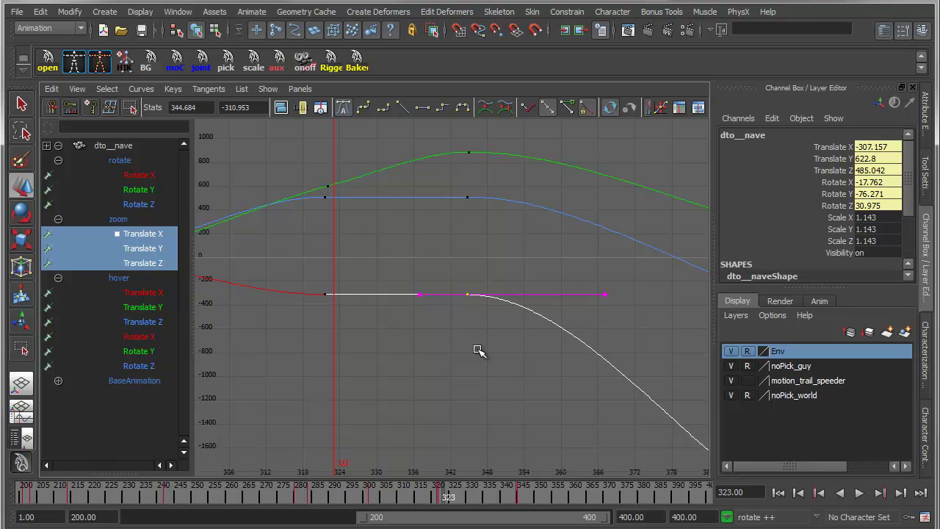
middle_click_drag(489, 350, 490, 404)
scroll(507, 416, "down", 3)
scroll(506, 416, "down", 1)
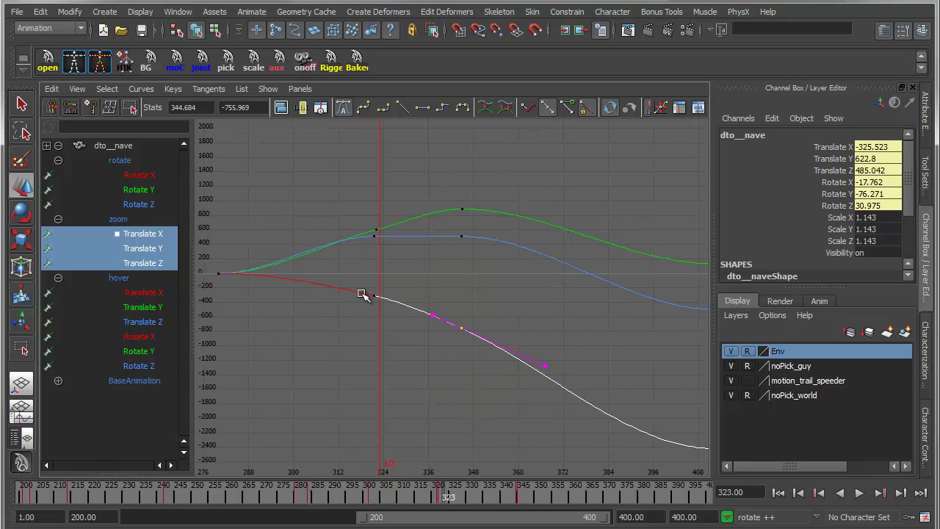
- Examine the auto tangents on the Translate X keys at frames 321.516 and 344.684
left_click_drag(353, 285, 390, 328)
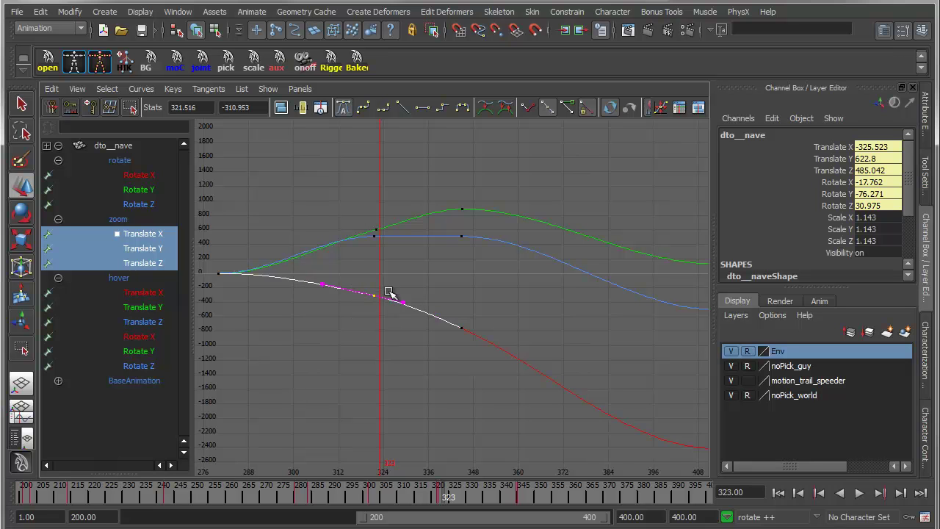
left_click_drag(457, 316, 478, 357)
mouse_move(491, 427)
middle_mouse_down("alt")
mouse_move(436, 386)
mouse_move(450, 402)
middle_mouse_up("alt")
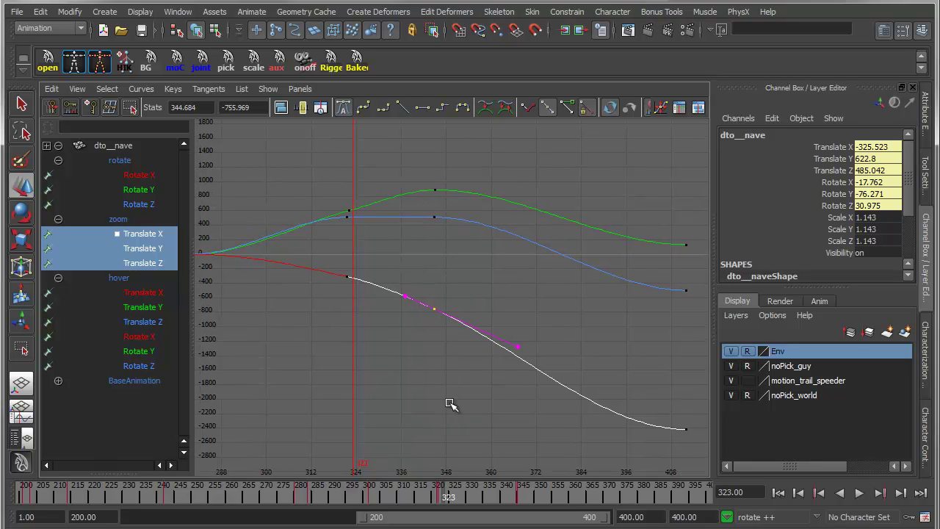
right_click_drag(498, 382, 498, 368, "alt")
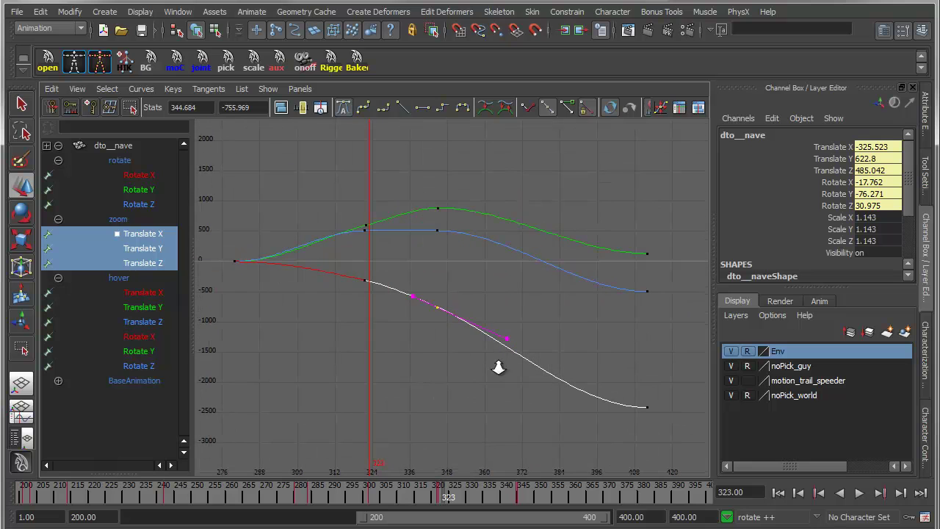
left_click(520, 197)
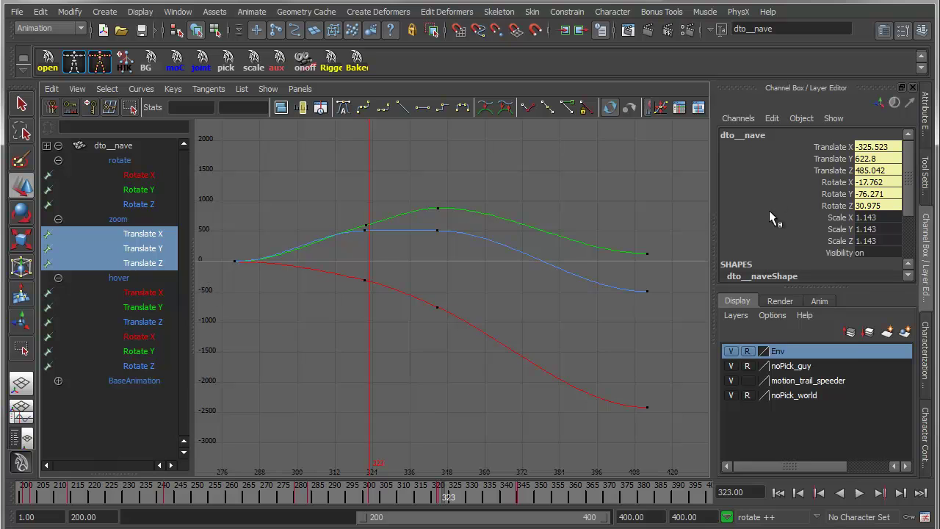
- Turn on Sync Graph Editor Display and show the Translate X, Rotate Y and Rotate Z curves one after another through channel selection
left_click(735, 118)
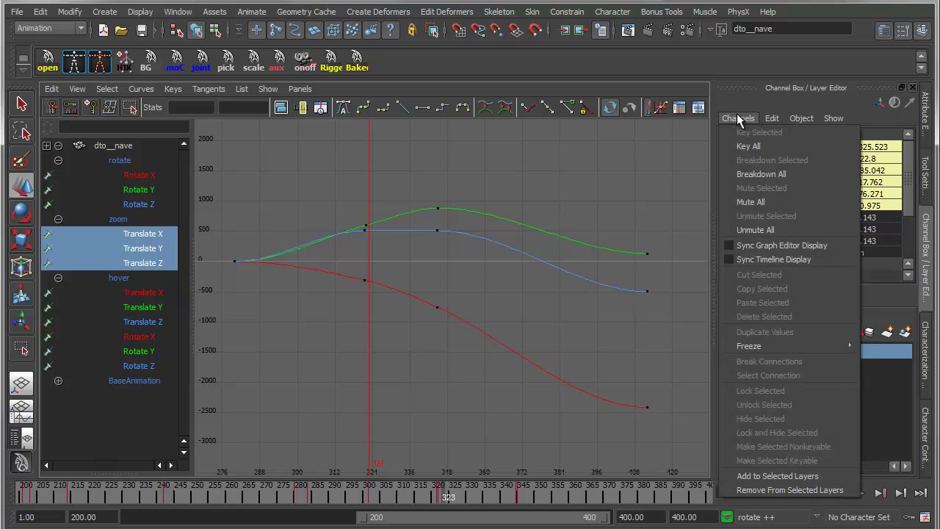
left_click(765, 244)
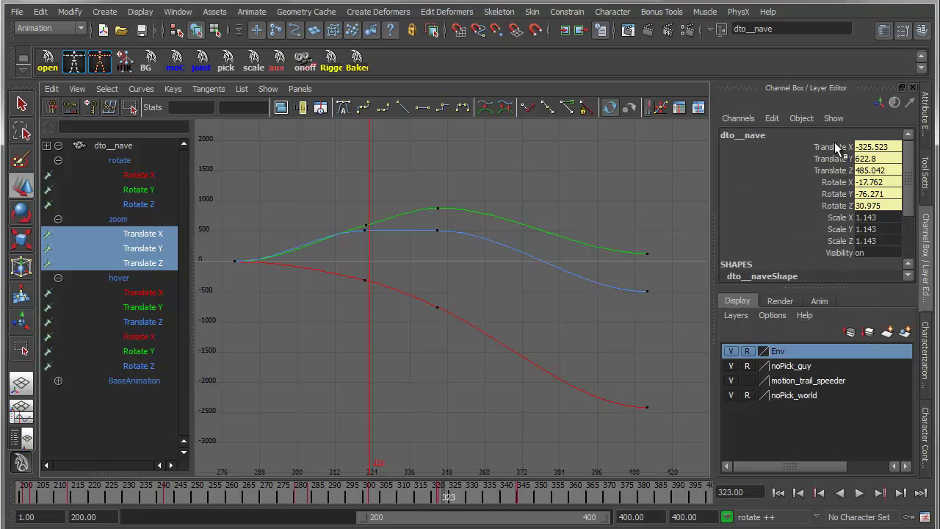
left_click(835, 144)
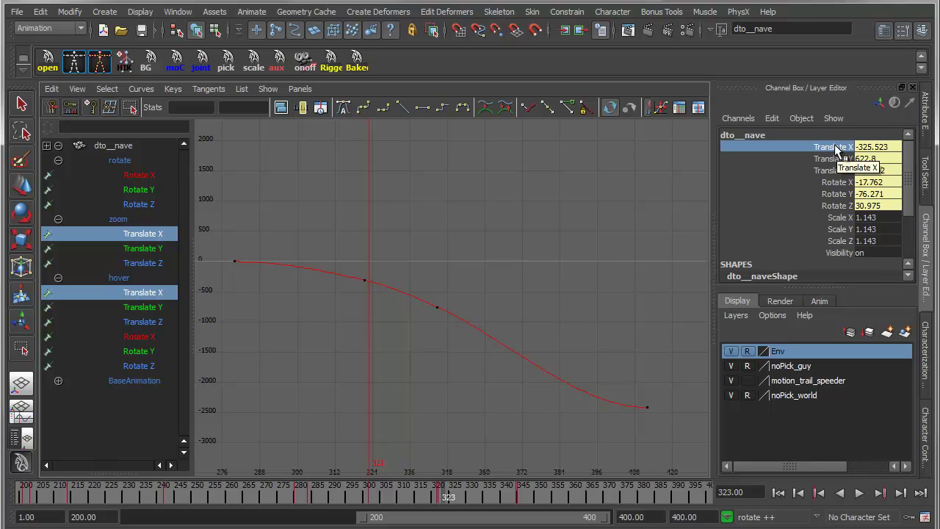
left_click(835, 194)
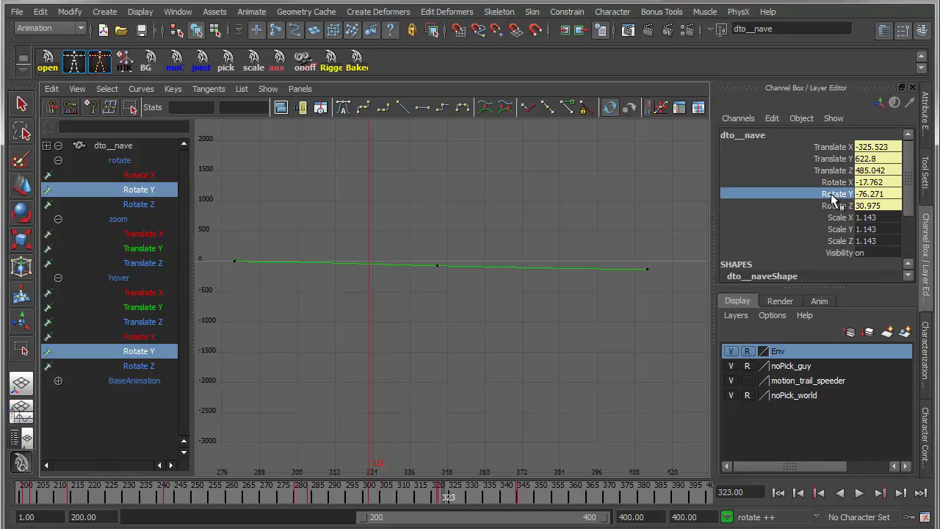
left_click(835, 208)
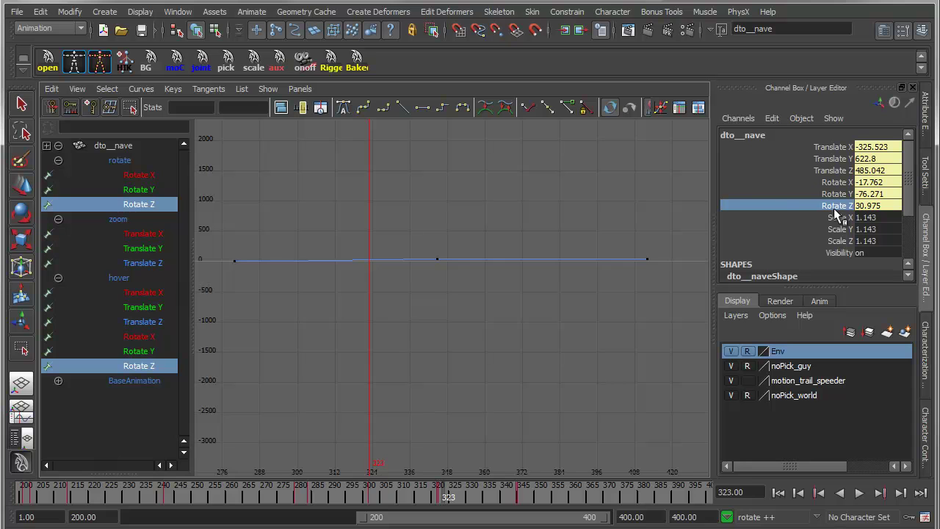
key("f")
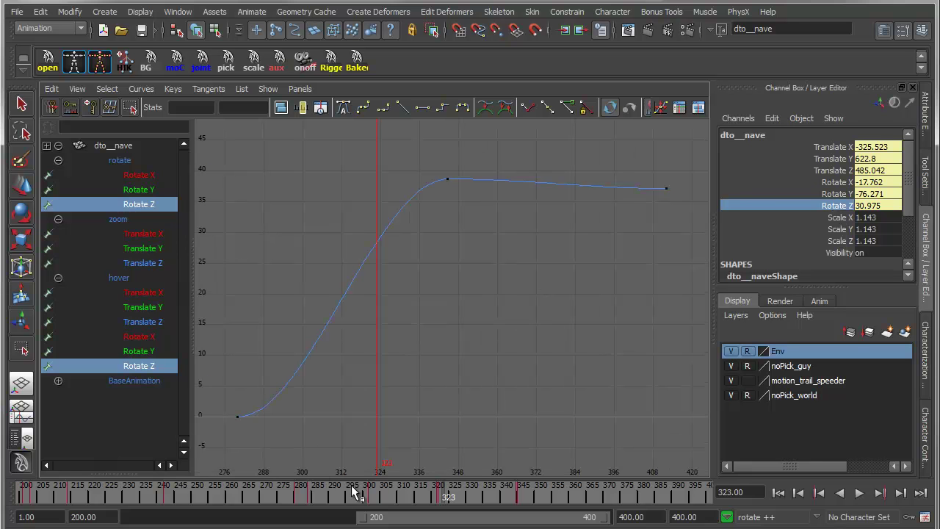
- View the Translate Z and Translate X curves in turn by selecting their channels, framing the Translate X curve
left_click(786, 116)
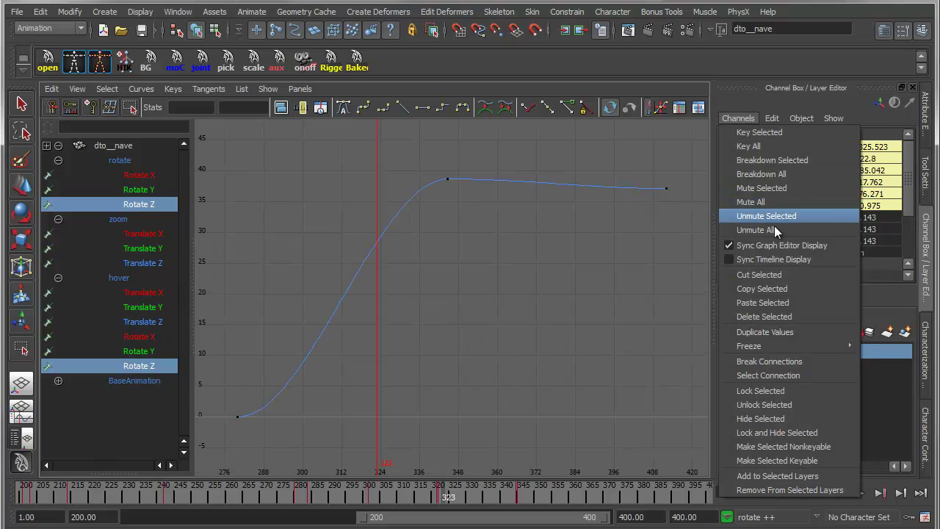
left_click(786, 319)
left_click(828, 171)
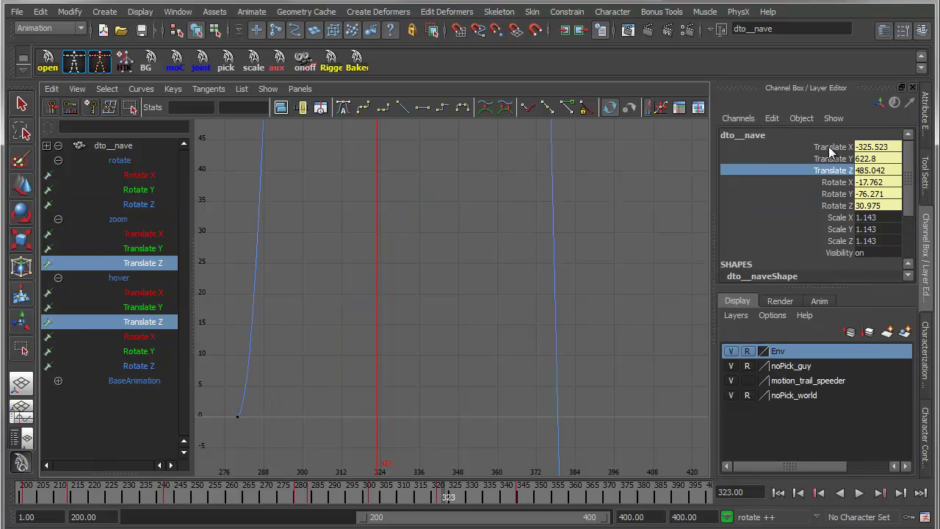
left_click(830, 147)
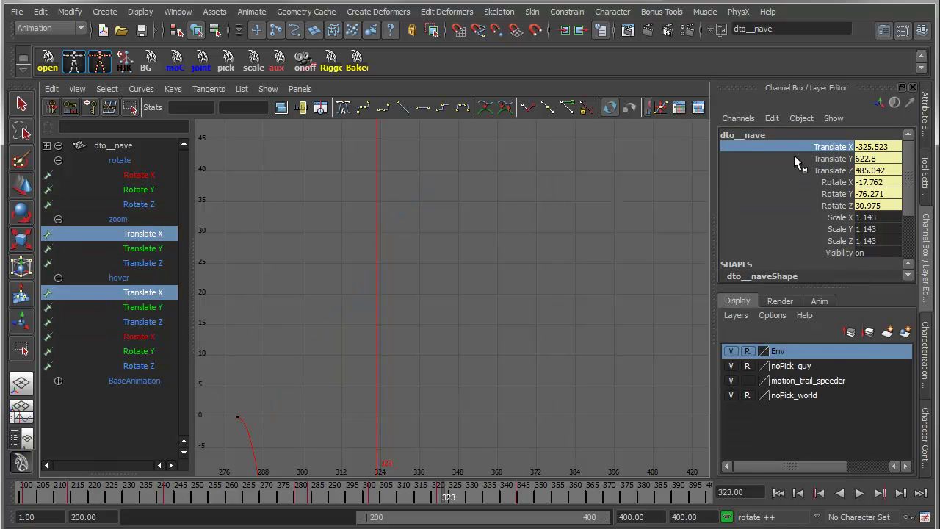
key("f")
- Turn off Sync Graph Editor Display and turn on Sync Timeline Display for the channels
left_click(735, 117)
left_click(760, 245)
left_click(737, 118)
left_click(775, 259)
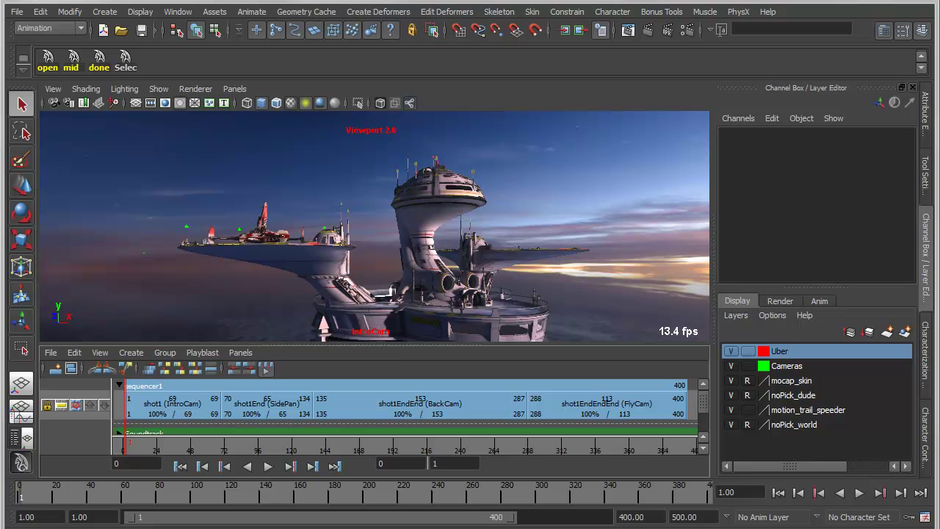
- Scrub through the camera sequence to review its shots, select the BackCam shot and stop at frame 263
left_click_drag(27, 497, 117, 484)
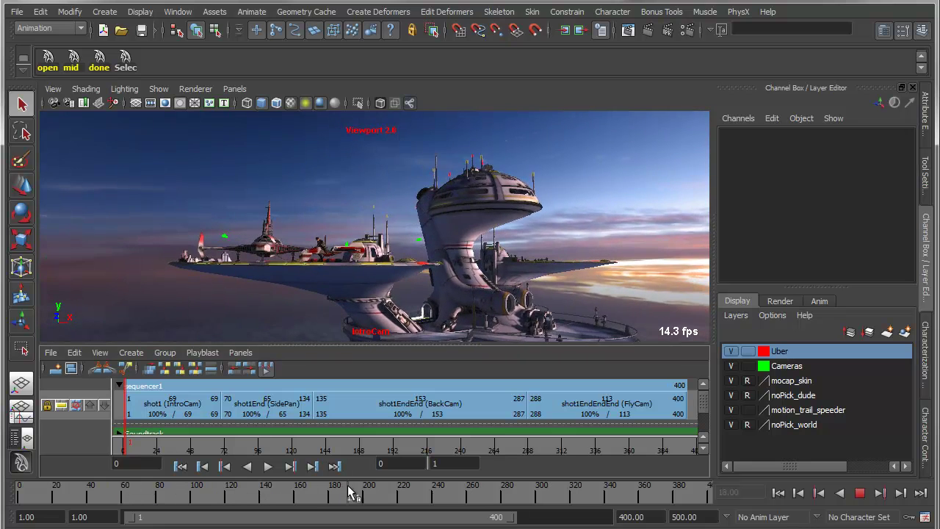
left_click_drag(184, 486, 7, 487)
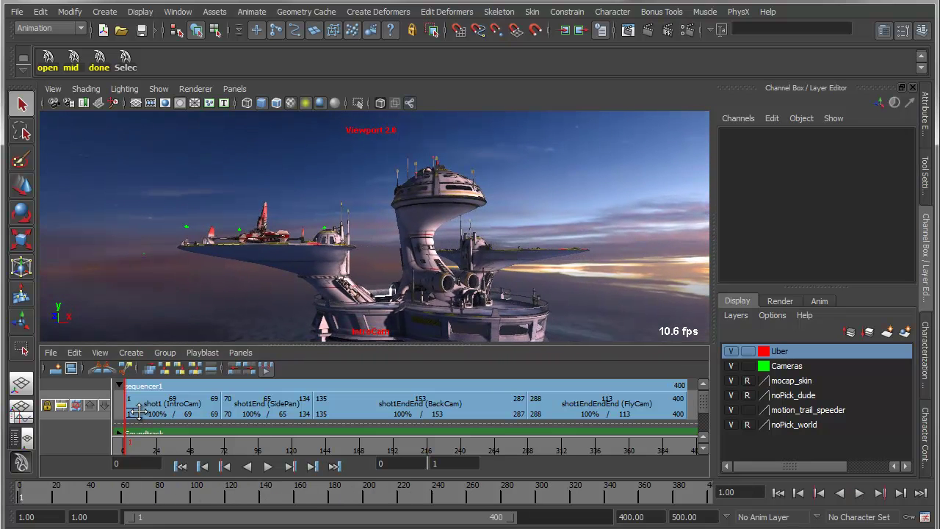
left_click_drag(122, 446, 415, 445)
left_click(352, 420)
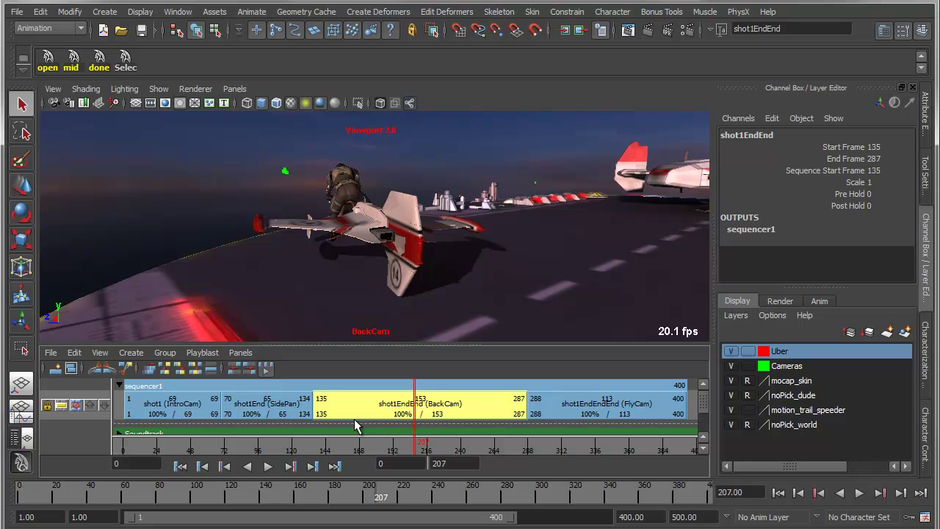
left_click_drag(417, 440, 300, 421)
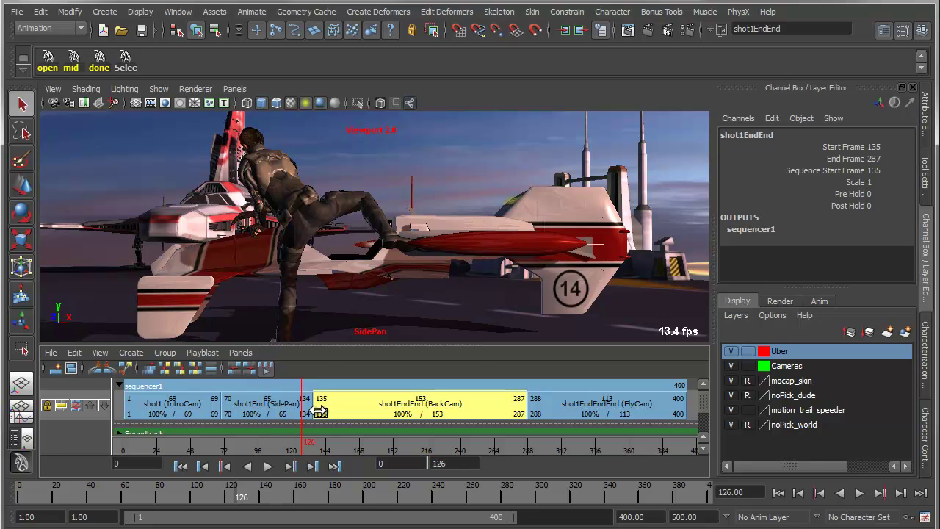
left_click_drag(302, 435, 495, 441)
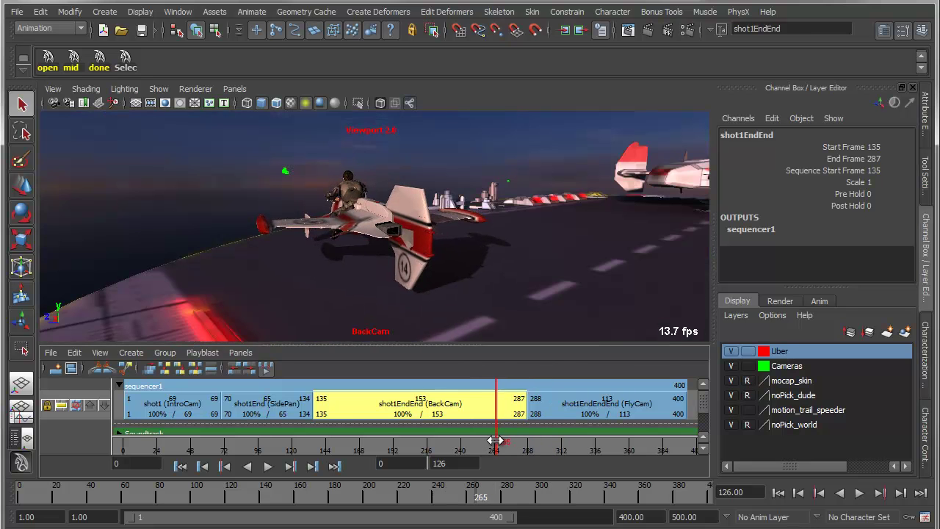
- Open the Camera Sequencer's playlist, then move and shorten its window to keep the viewport visible
left_click(74, 353)
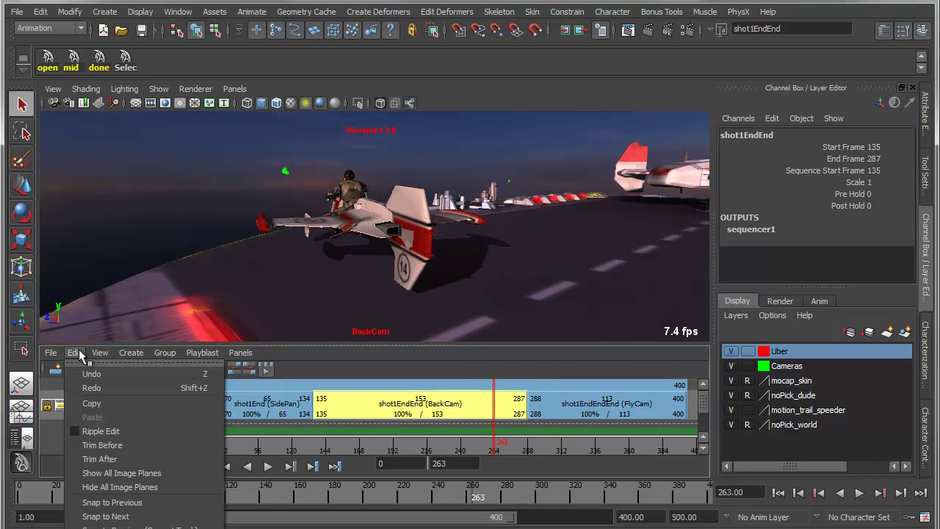
mouse_move(98, 353)
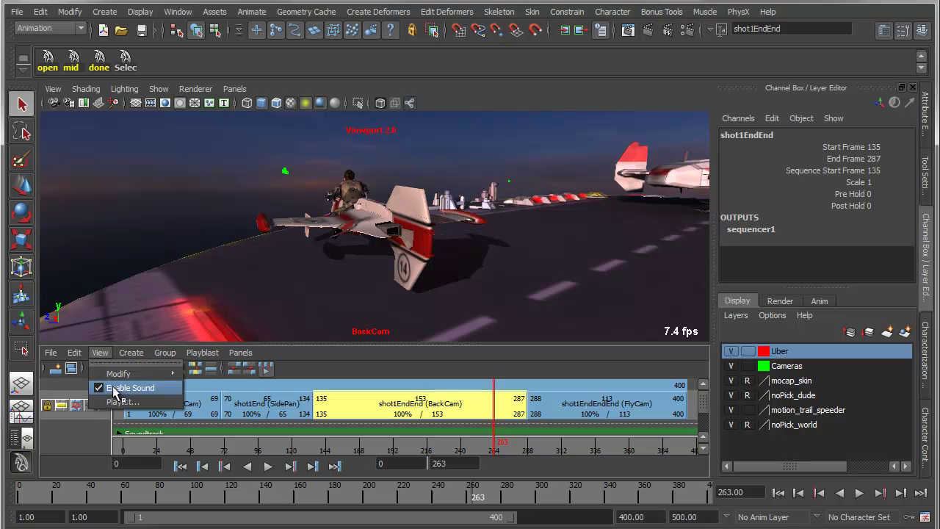
left_click(122, 403)
mouse_move(486, 0)
left_mouse_down()
mouse_move(489, 24)
mouse_move(498, 0)
left_mouse_up()
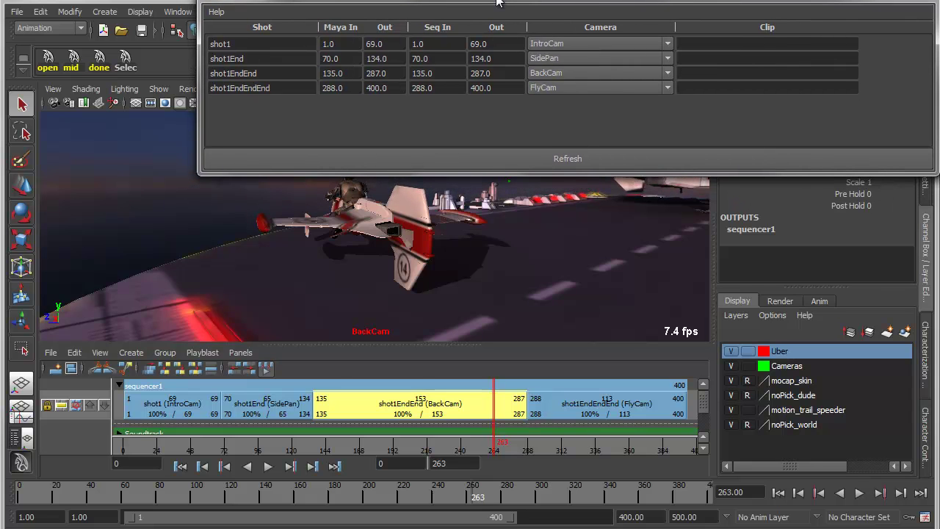
left_click_drag(604, 174, 607, 135)
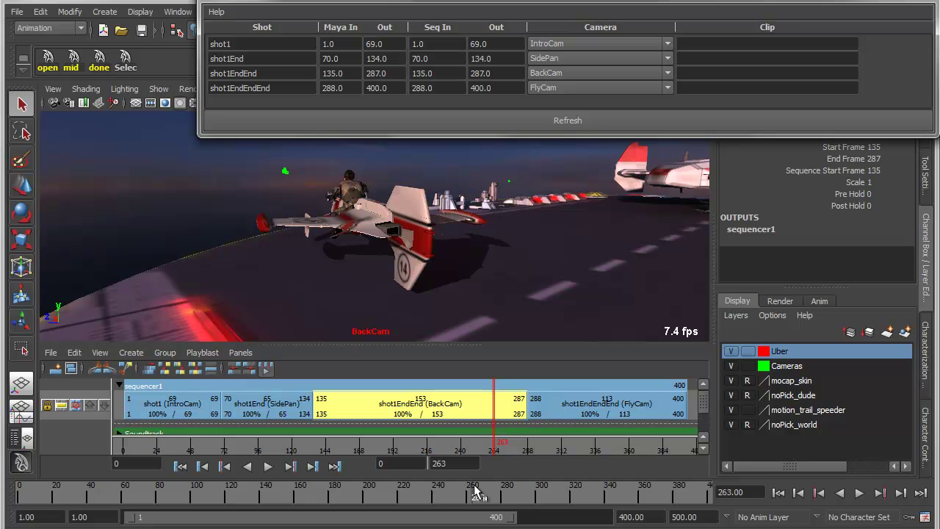
- Assign FaceCam to the playlist shot spanning frames 135 to 287, check it back to frame 142, and close the playlist
mouse_move(496, 445)
left_mouse_down()
mouse_move(264, 440)
mouse_move(416, 443)
left_mouse_up()
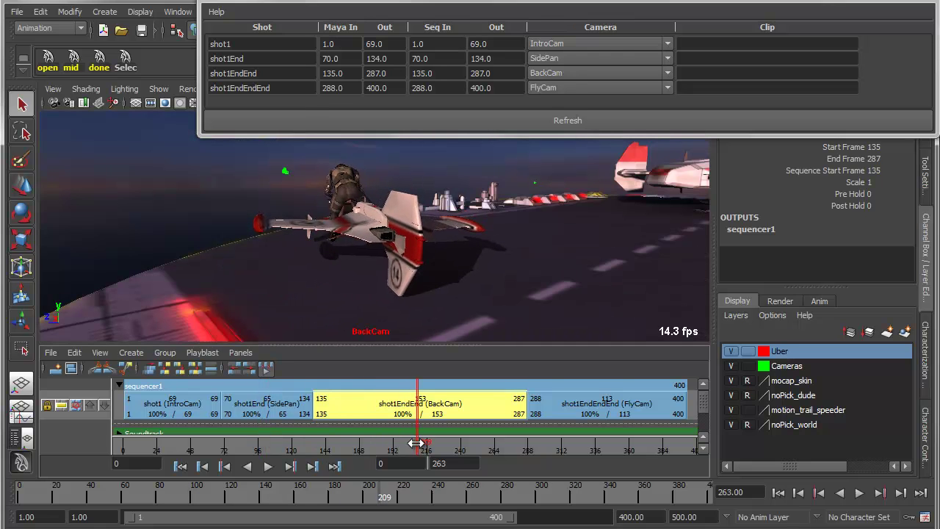
left_click(560, 72)
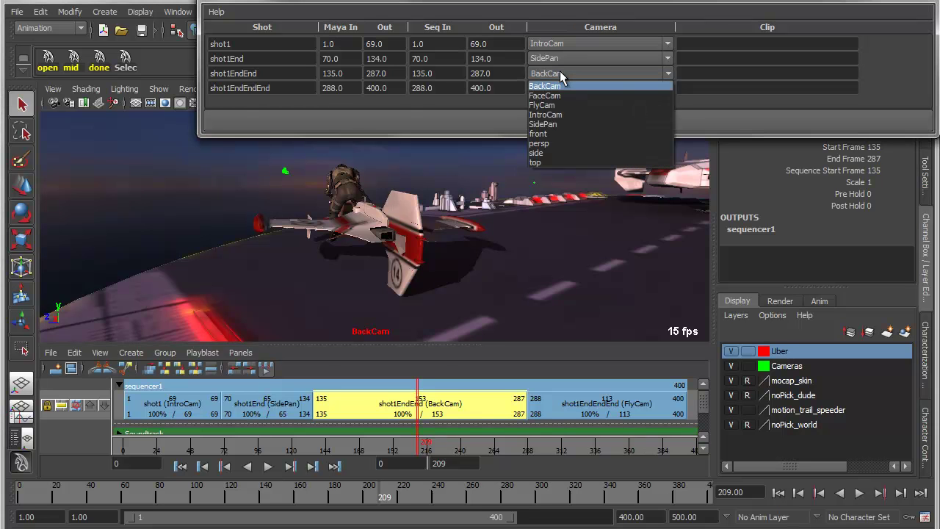
left_click(556, 94)
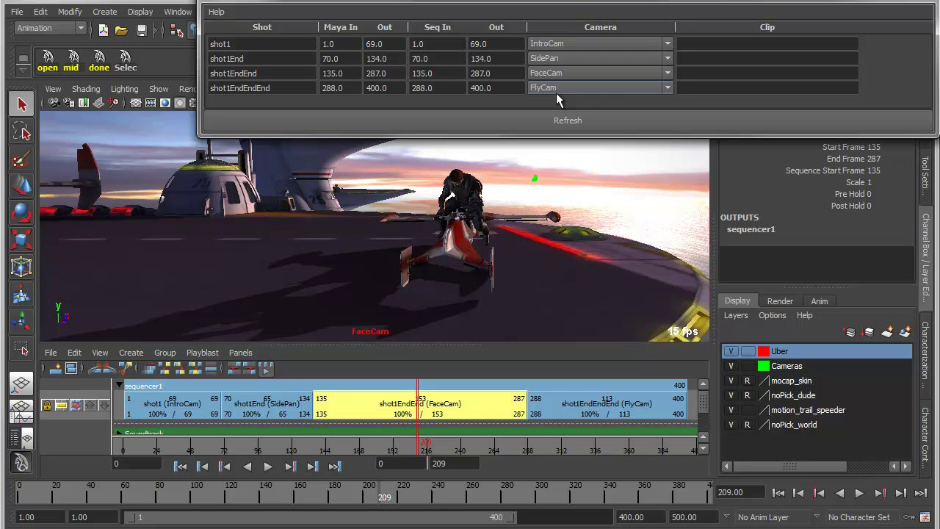
left_click_drag(417, 444, 323, 443)
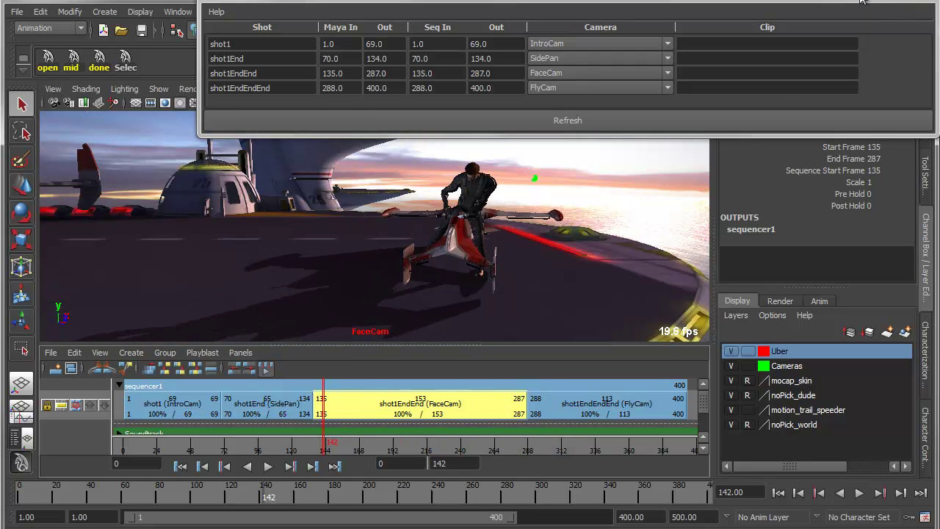
left_click_drag(814, 2, 802, 0)
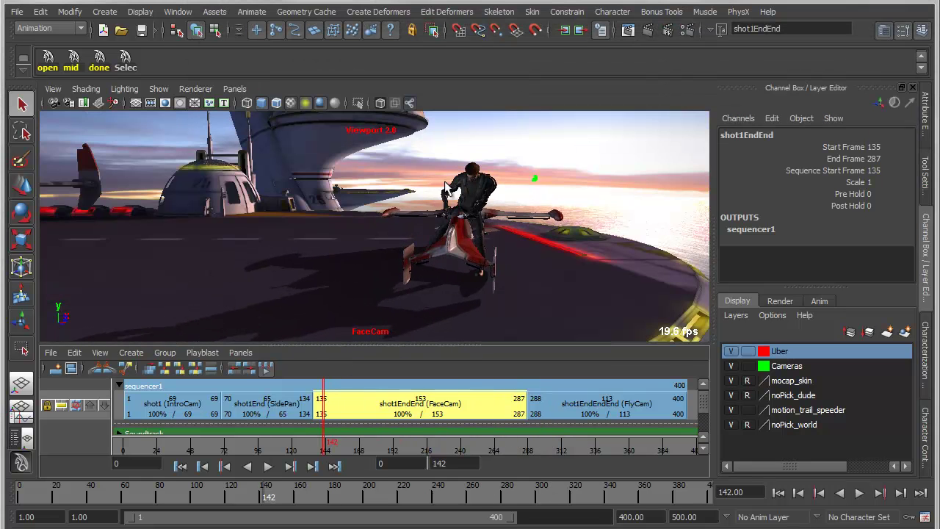
- Play the camera sequence from its start, stop it in the FlyCam shot and return to the start
left_click(180, 466)
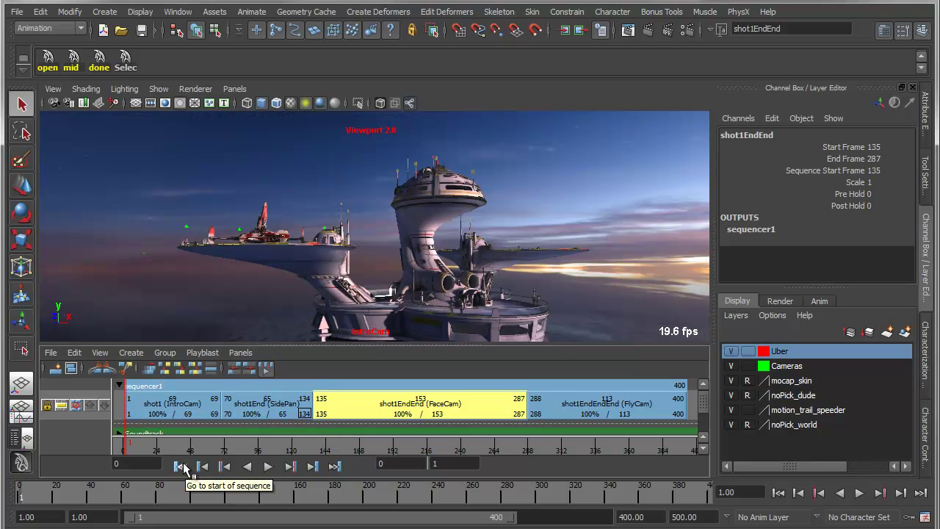
left_click(268, 467)
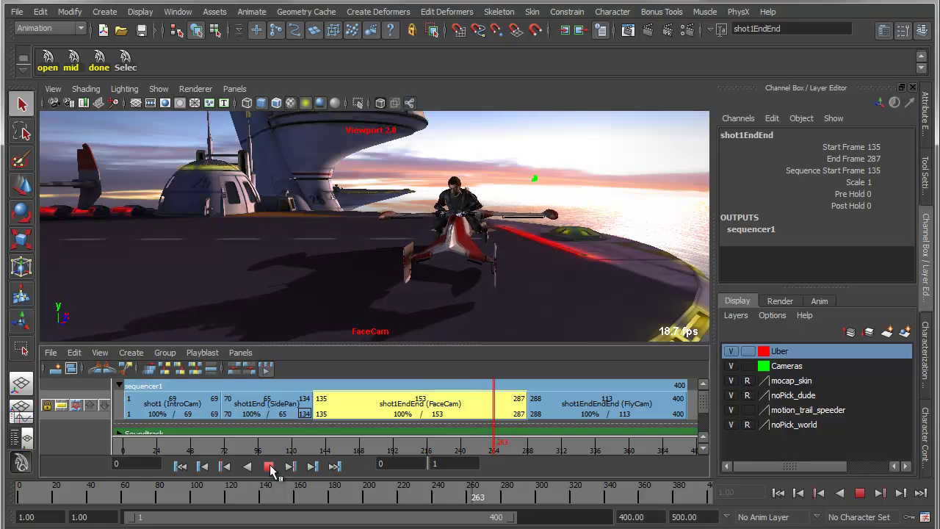
left_click(269, 466)
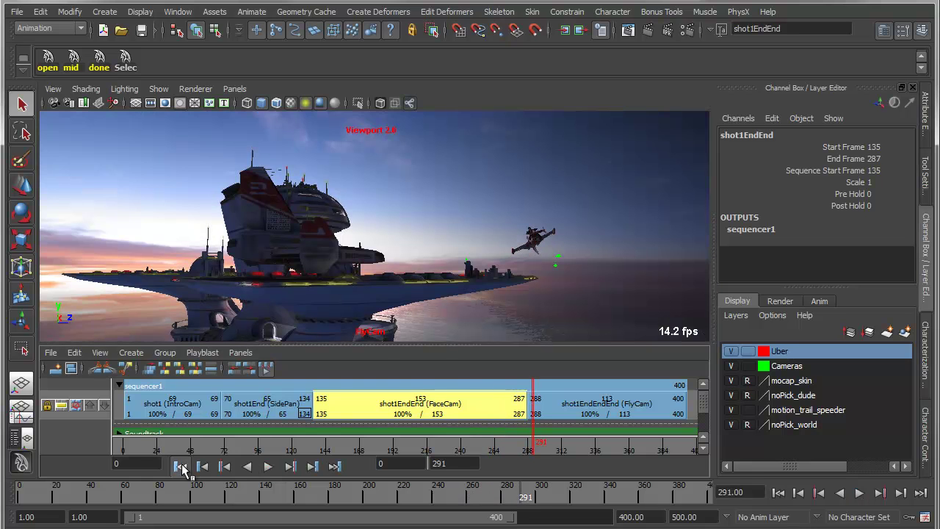
left_click(181, 466)
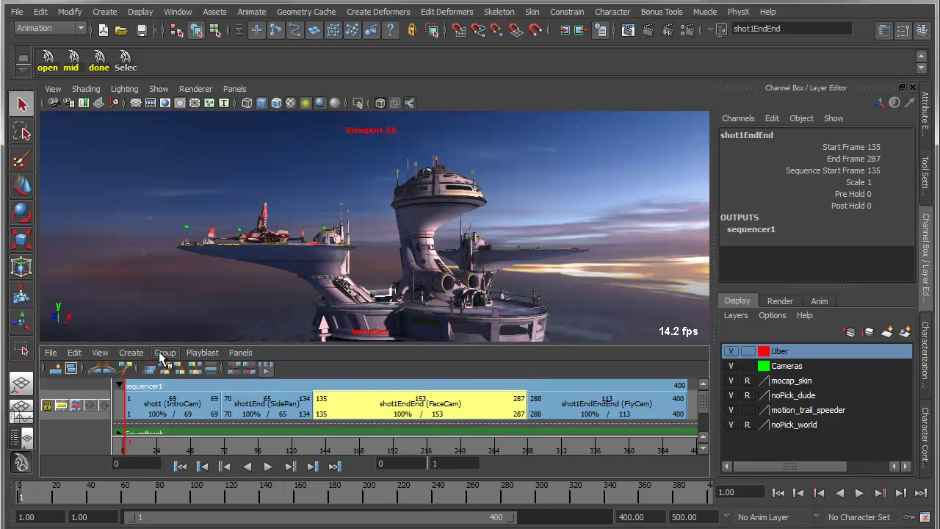
- Create an ubercam from the camera sequence and run the Selec script to show the new camera in red
left_click(131, 354)
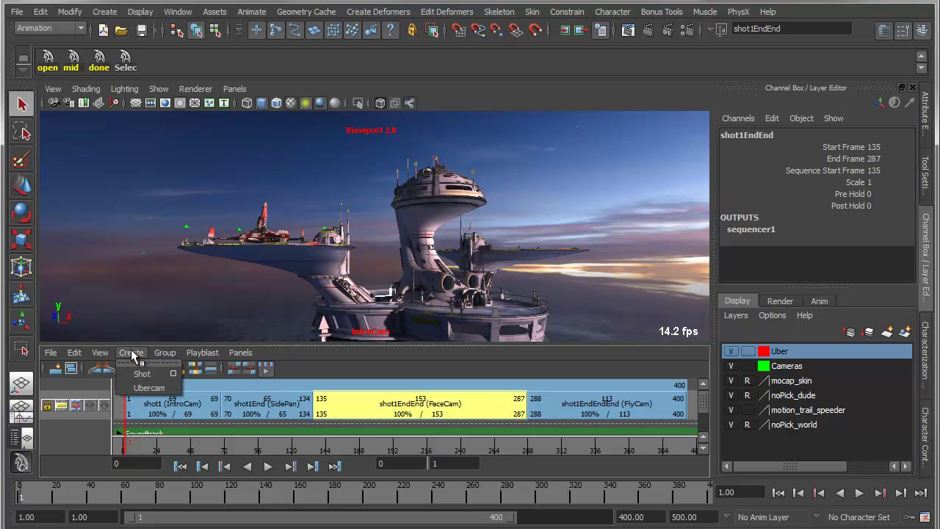
left_click(149, 388)
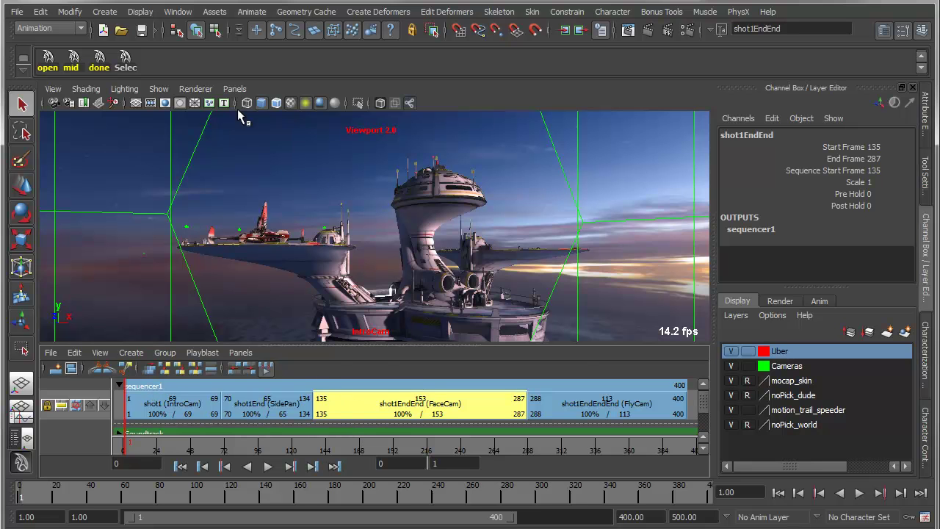
left_click(126, 63)
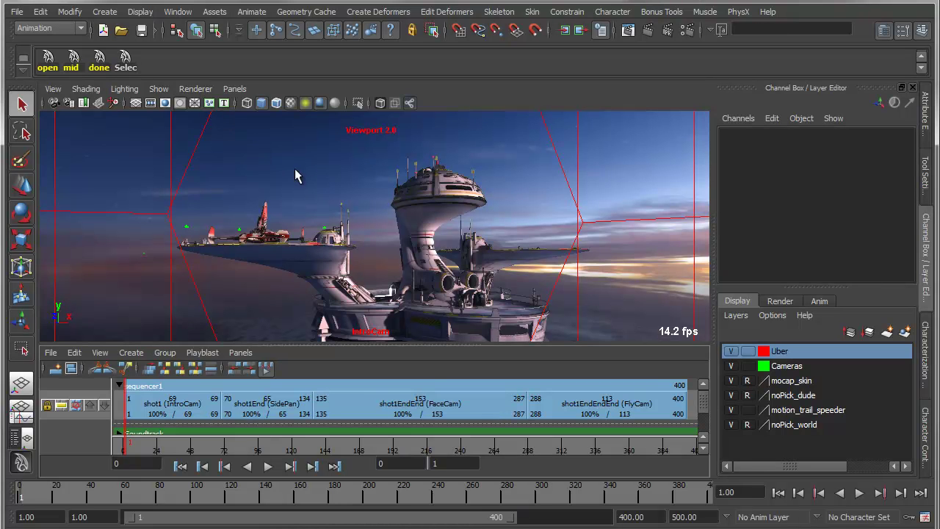
- Switch the viewport to the persp camera and frame the whole station together with the ubercam
left_click(189, 90)
mouse_move(235, 89)
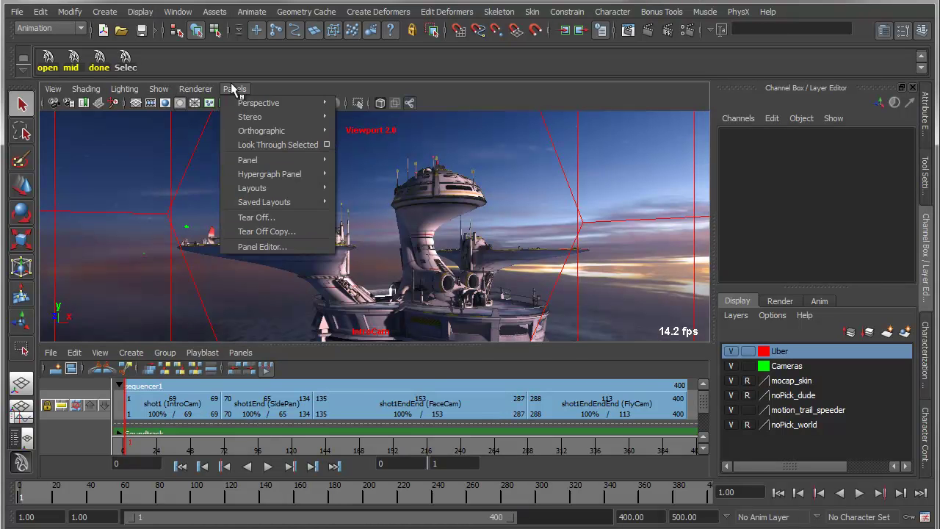
mouse_move(268, 103)
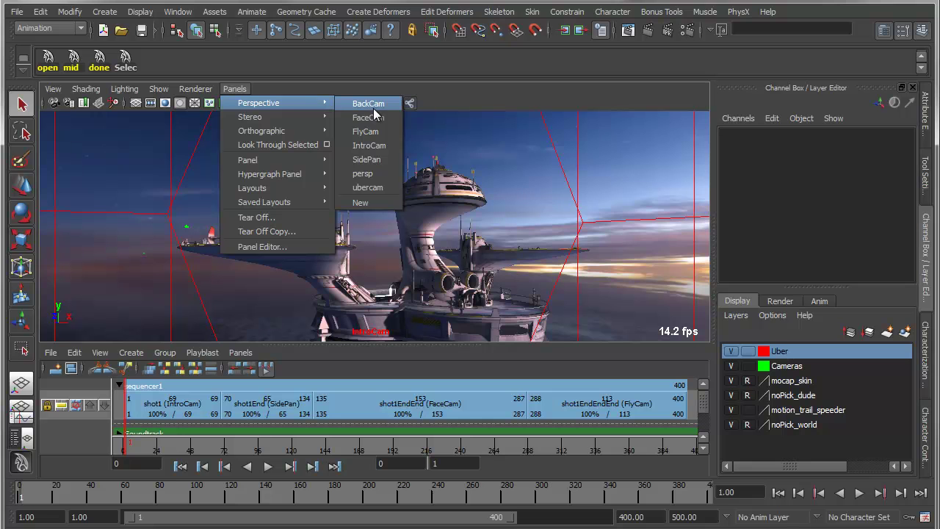
left_click(363, 173)
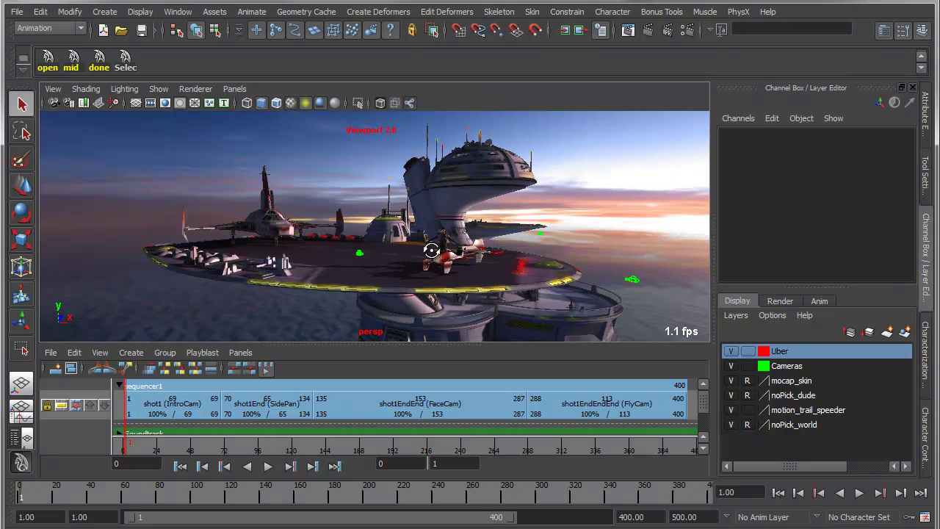
left_click_drag(432, 251, 440, 257, "alt")
right_click_drag(441, 257, 325, 230, "alt")
middle_click_drag(325, 230, 274, 215, "alt")
left_click_drag(275, 215, 282, 217, "alt")
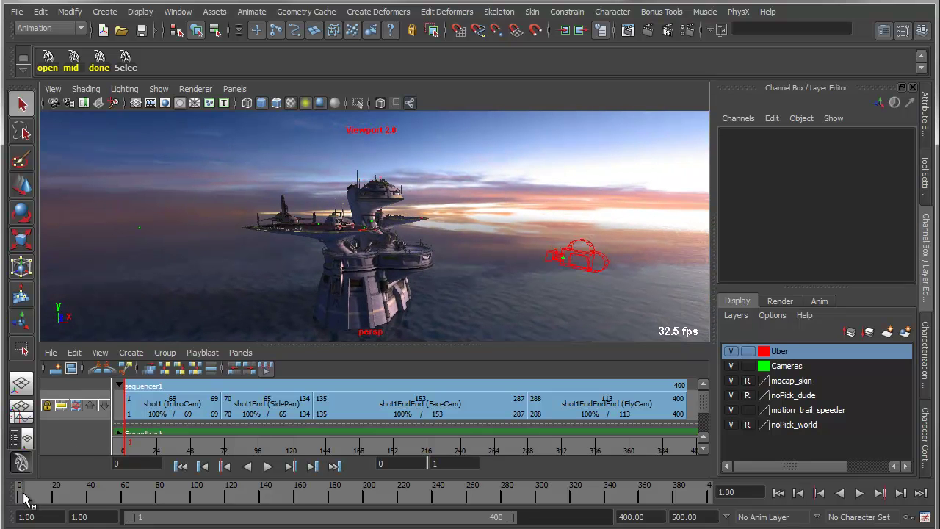
- Play the animation in the persp view to follow the ubercam's movement, stopping at frame 10
key("alt+v")
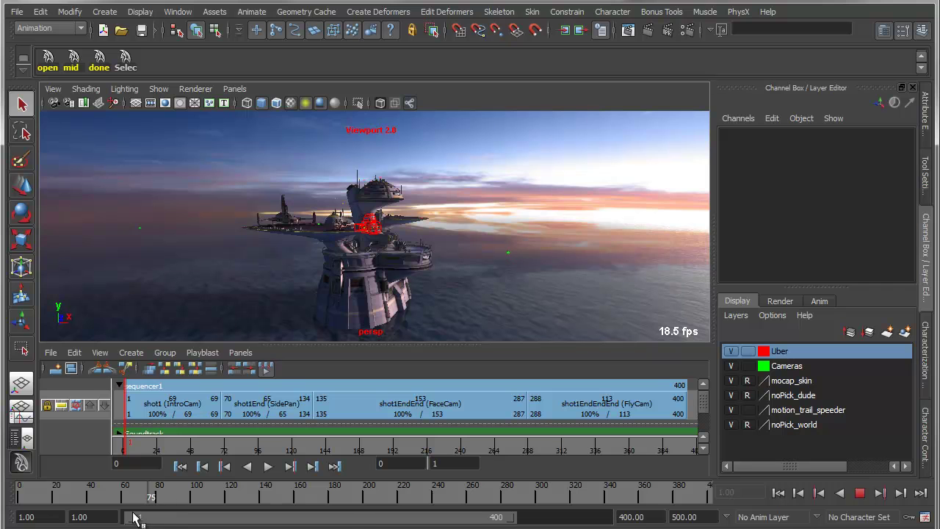
left_click_drag(157, 517, 552, 521)
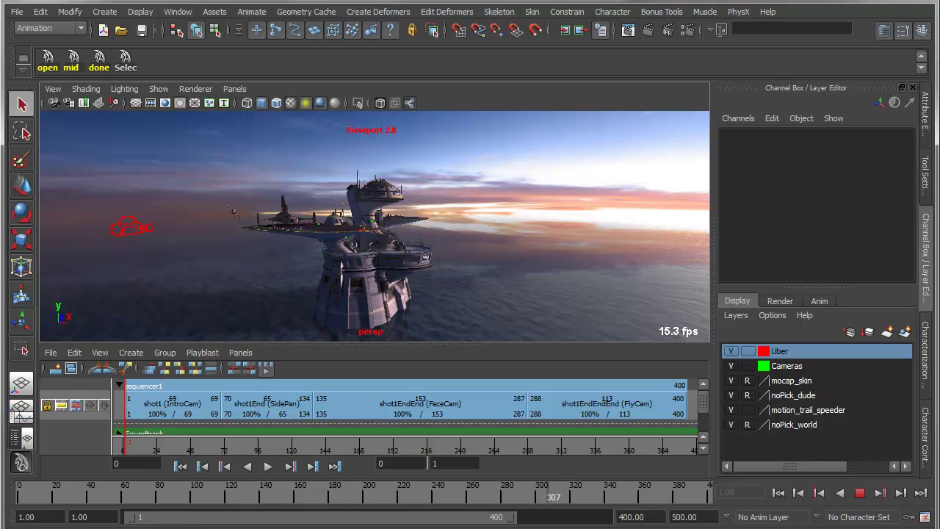
mouse_move(706, 494)
left_mouse_down()
mouse_move(638, 492)
mouse_move(510, 513)
mouse_move(360, 494)
left_mouse_up()
left_click_drag(254, 483, 65, 486)
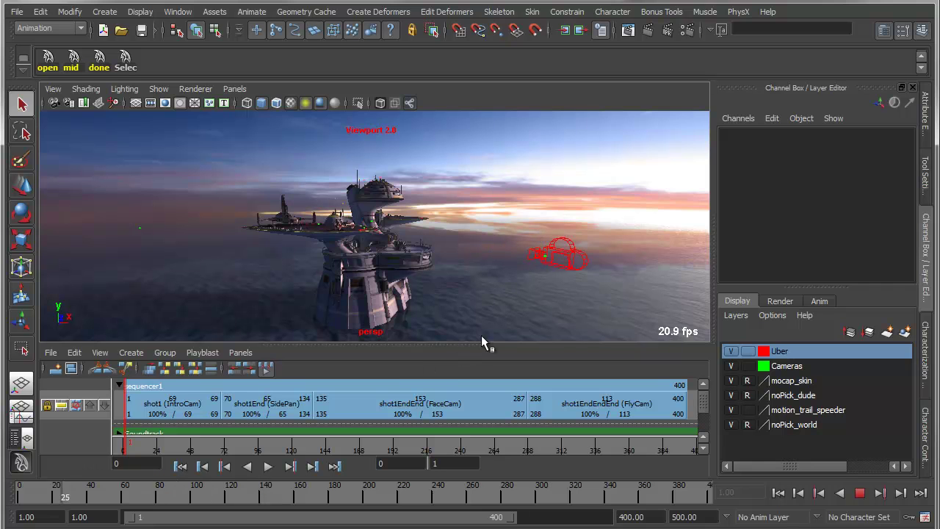
key("alt+v")
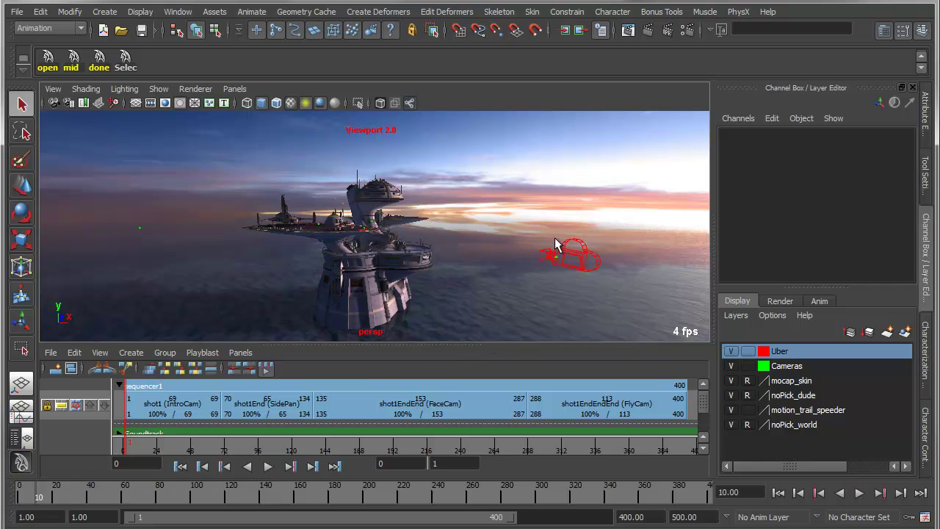
- Look through the ubercam in the viewport and play the animation to review all the shots from that one camera
left_click(235, 89)
mouse_move(250, 103)
left_click(378, 188)
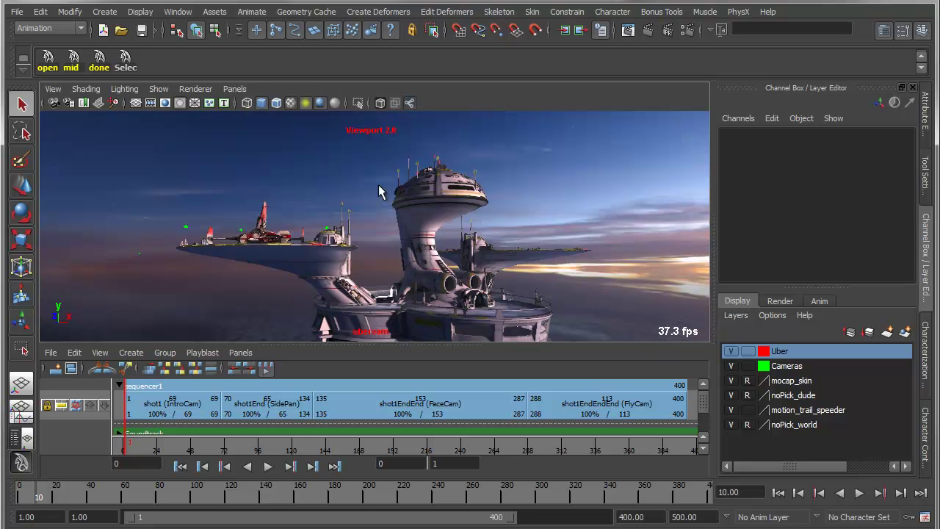
left_click(859, 492)
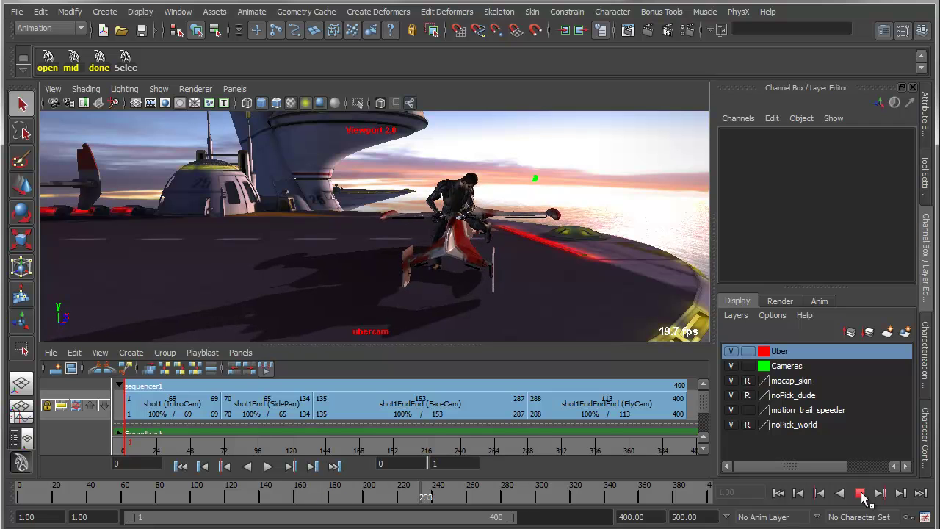
left_click(862, 493)
left_click_drag(464, 494, 503, 489)
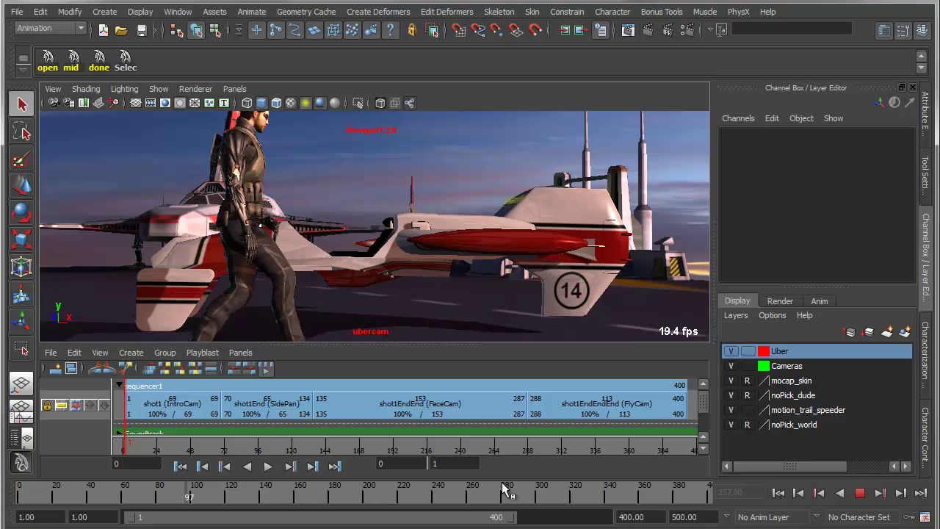